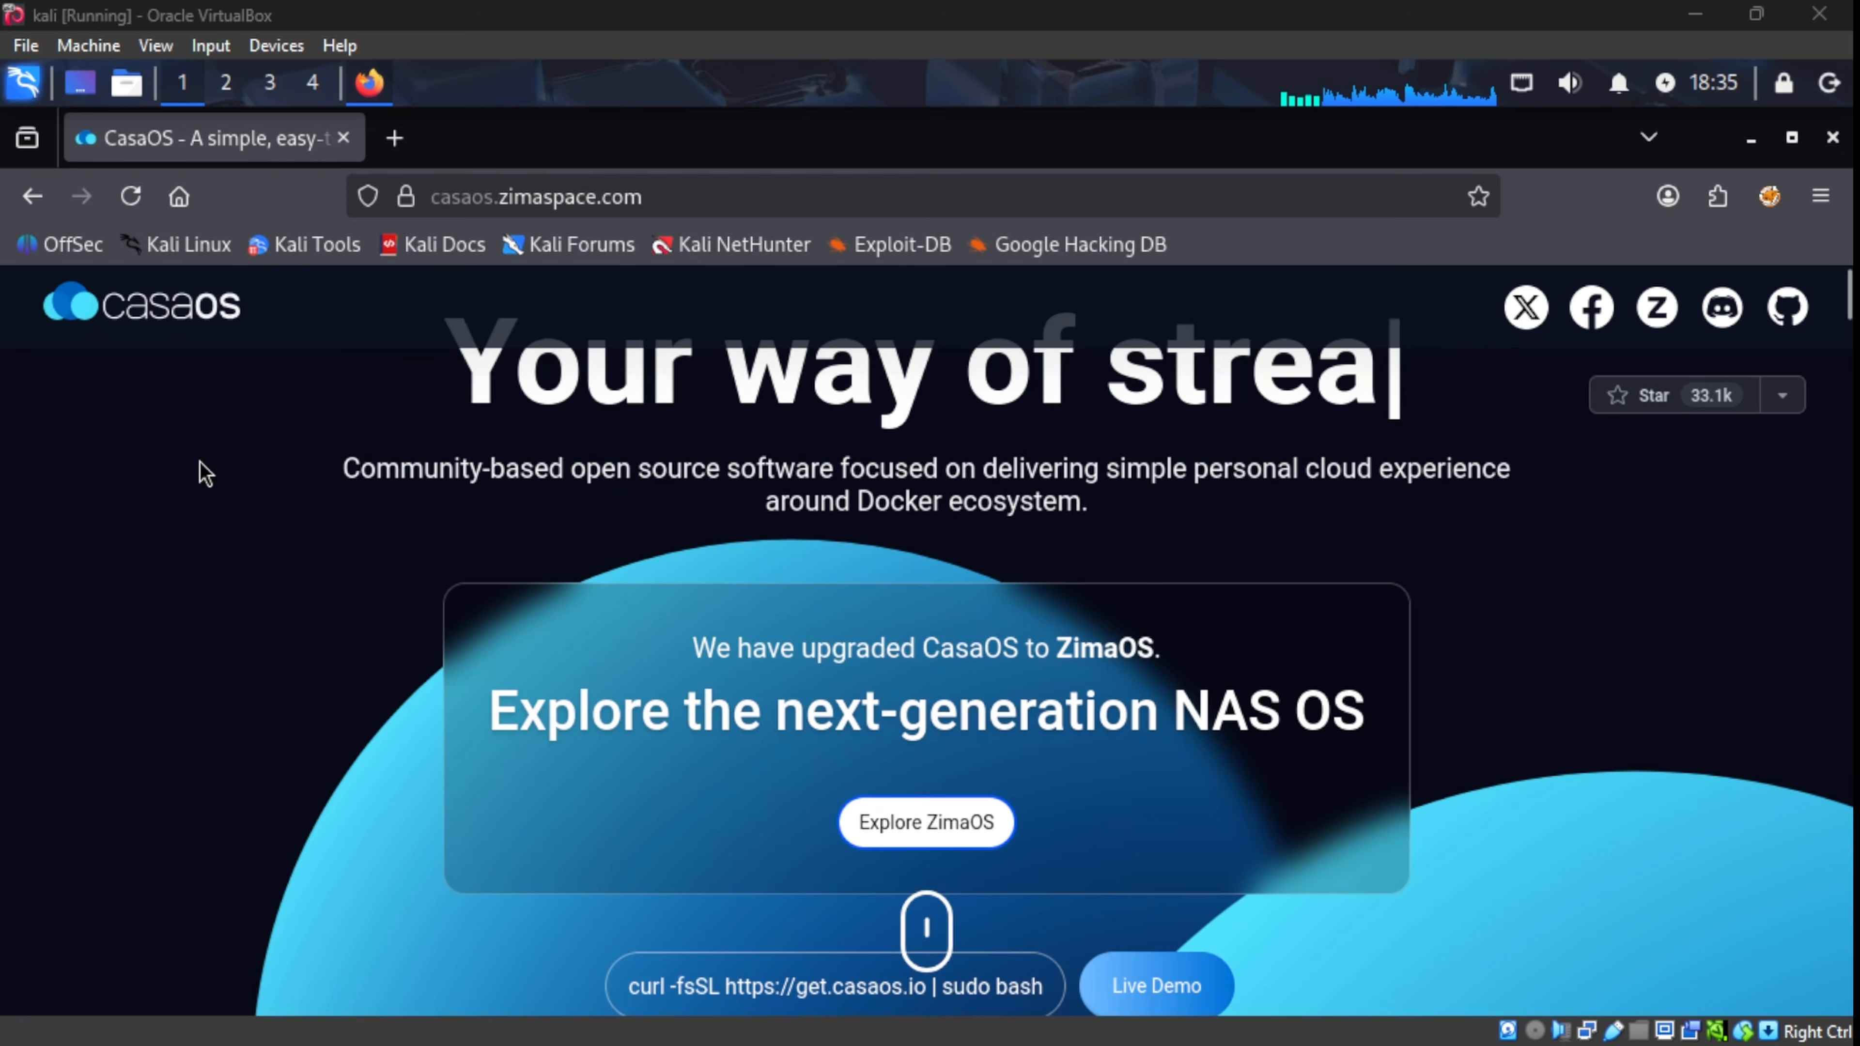
# Step: Run the get.casaos.io curl install script with sudo in QTerminal to install CasaOS v0.4.15
pyautogui.scroll(-3, 193, 464)
pyautogui.scroll(-3, 197, 472)
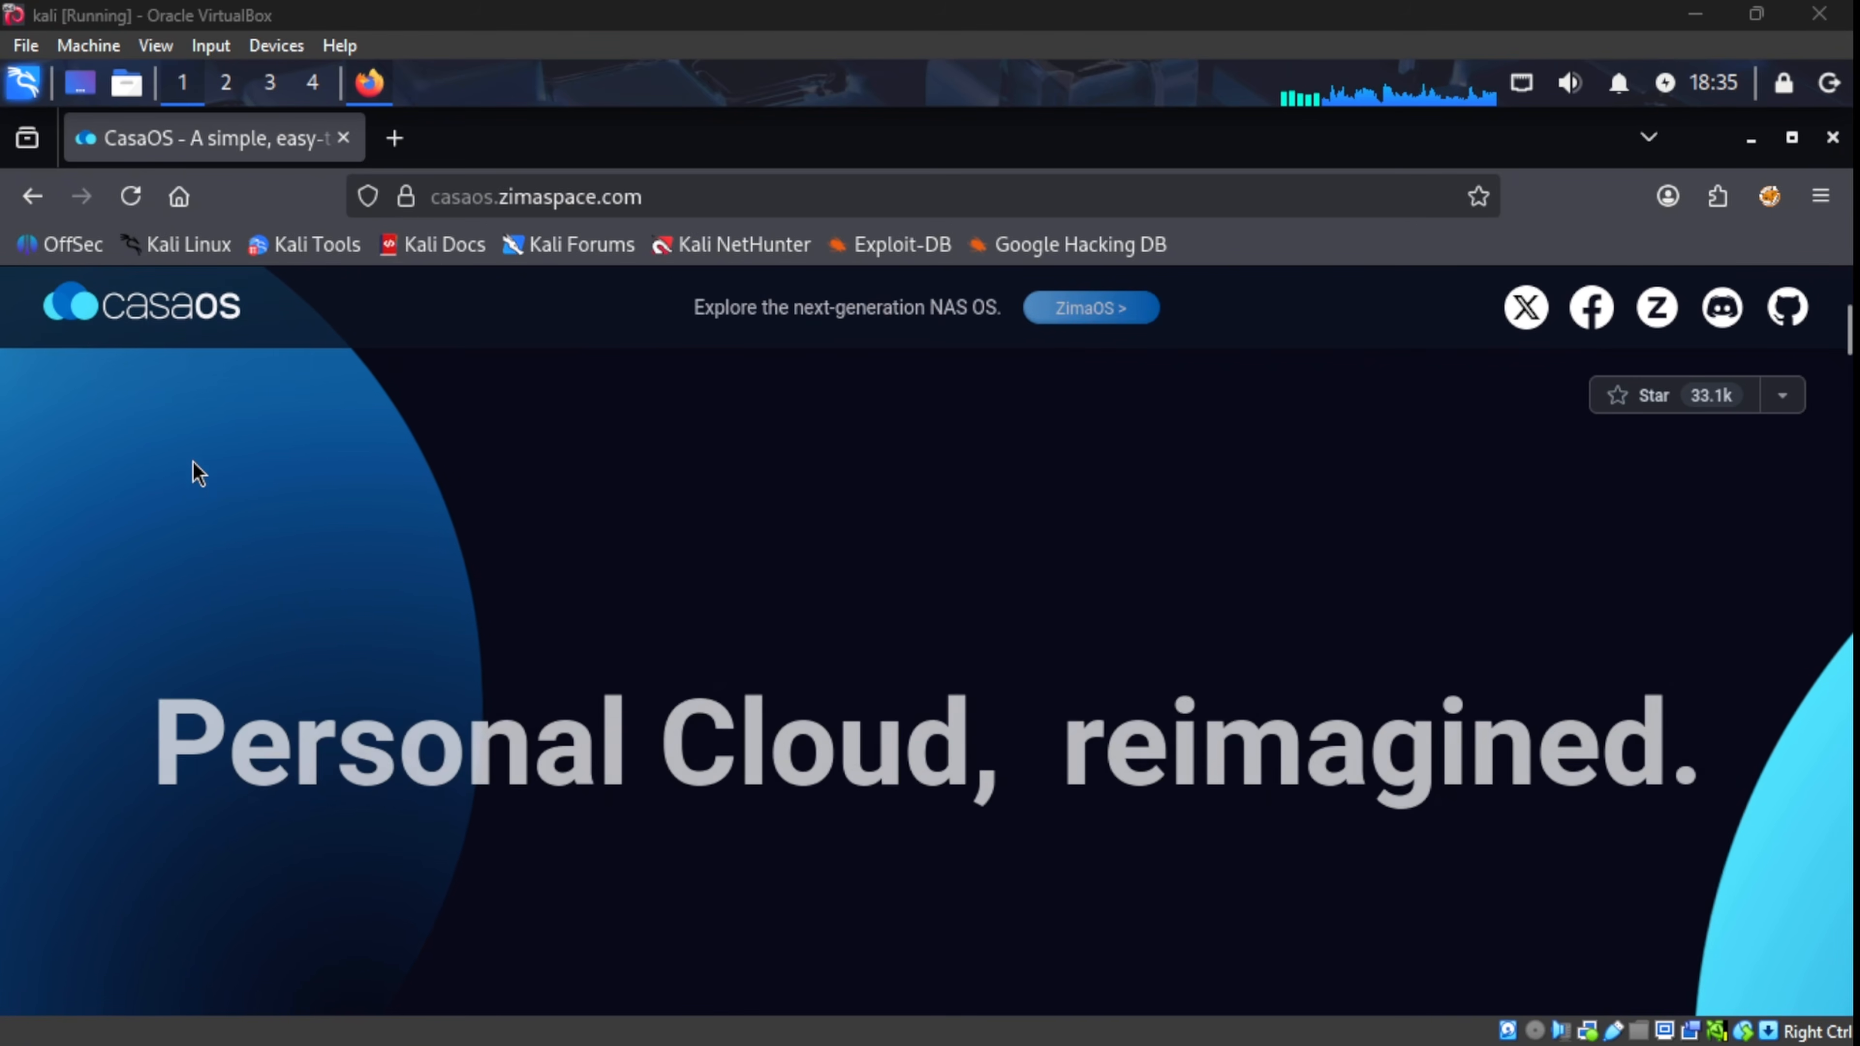
pyautogui.scroll(-3, 198, 473)
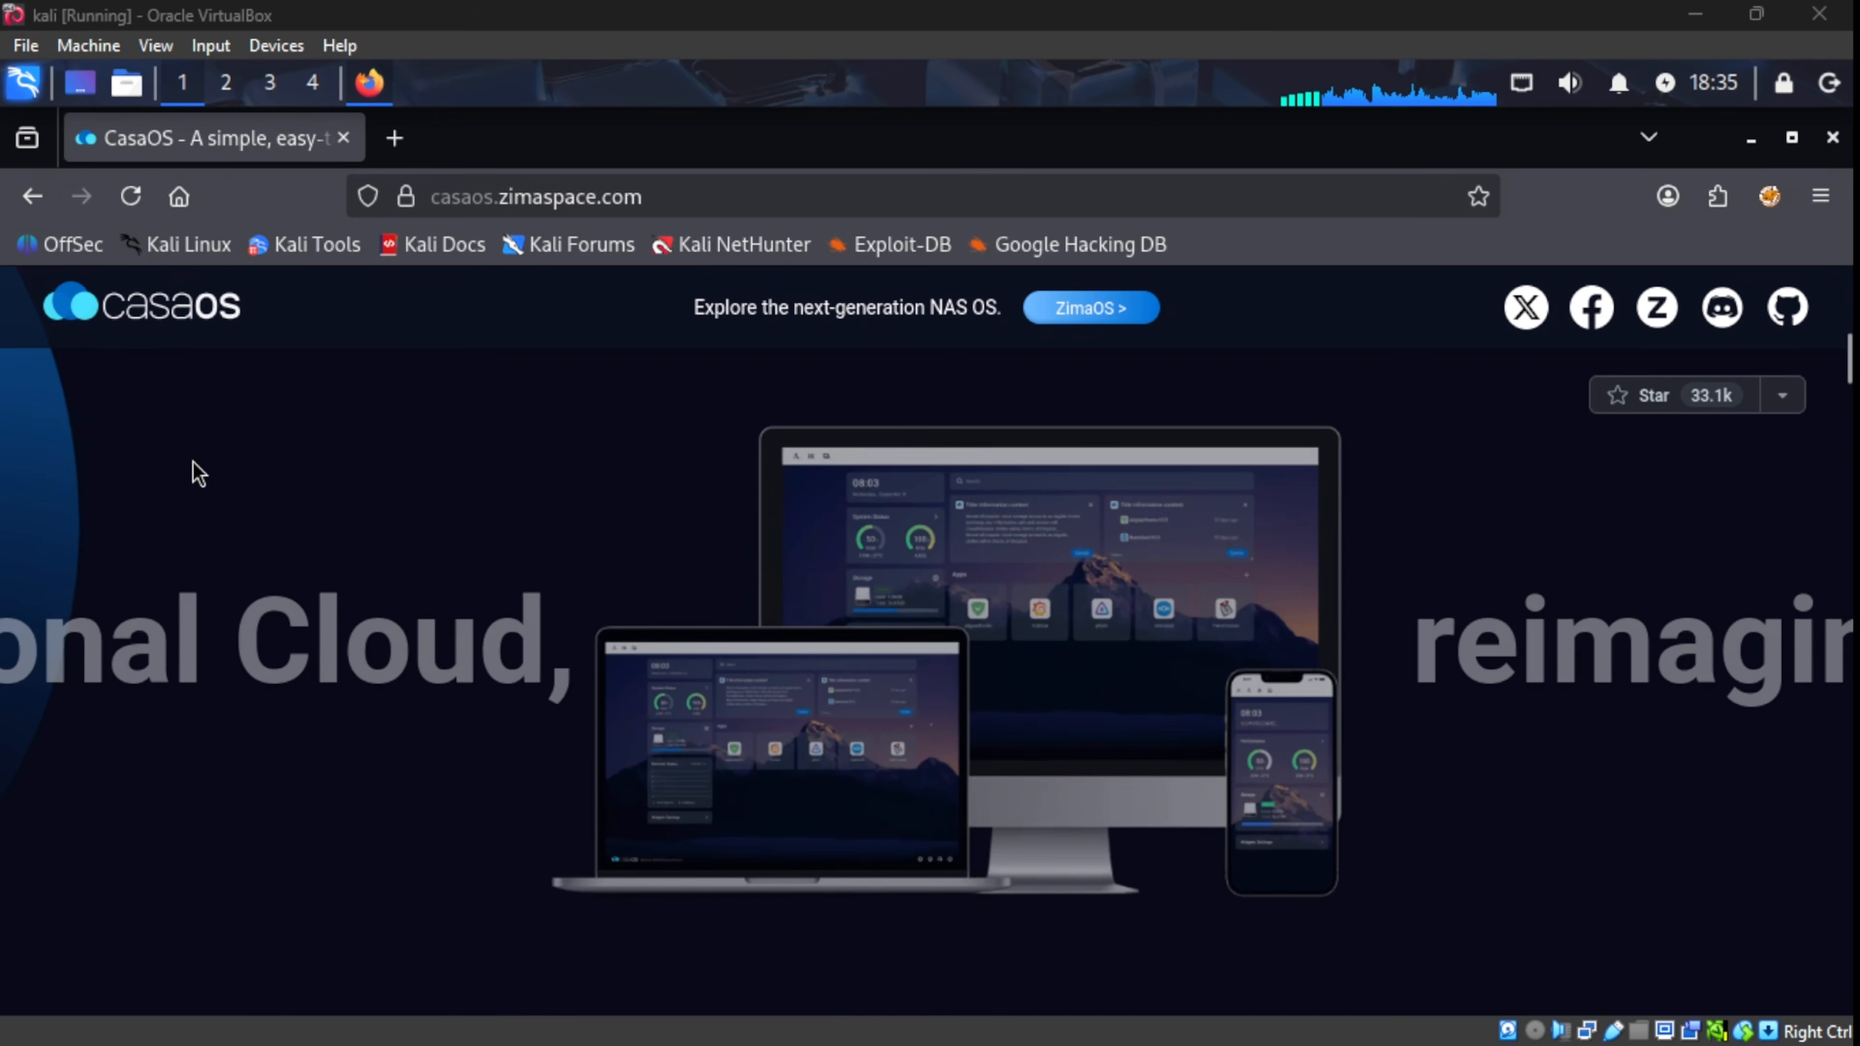
pyautogui.scroll(-3, 197, 472)
pyautogui.scroll(-5, 193, 463)
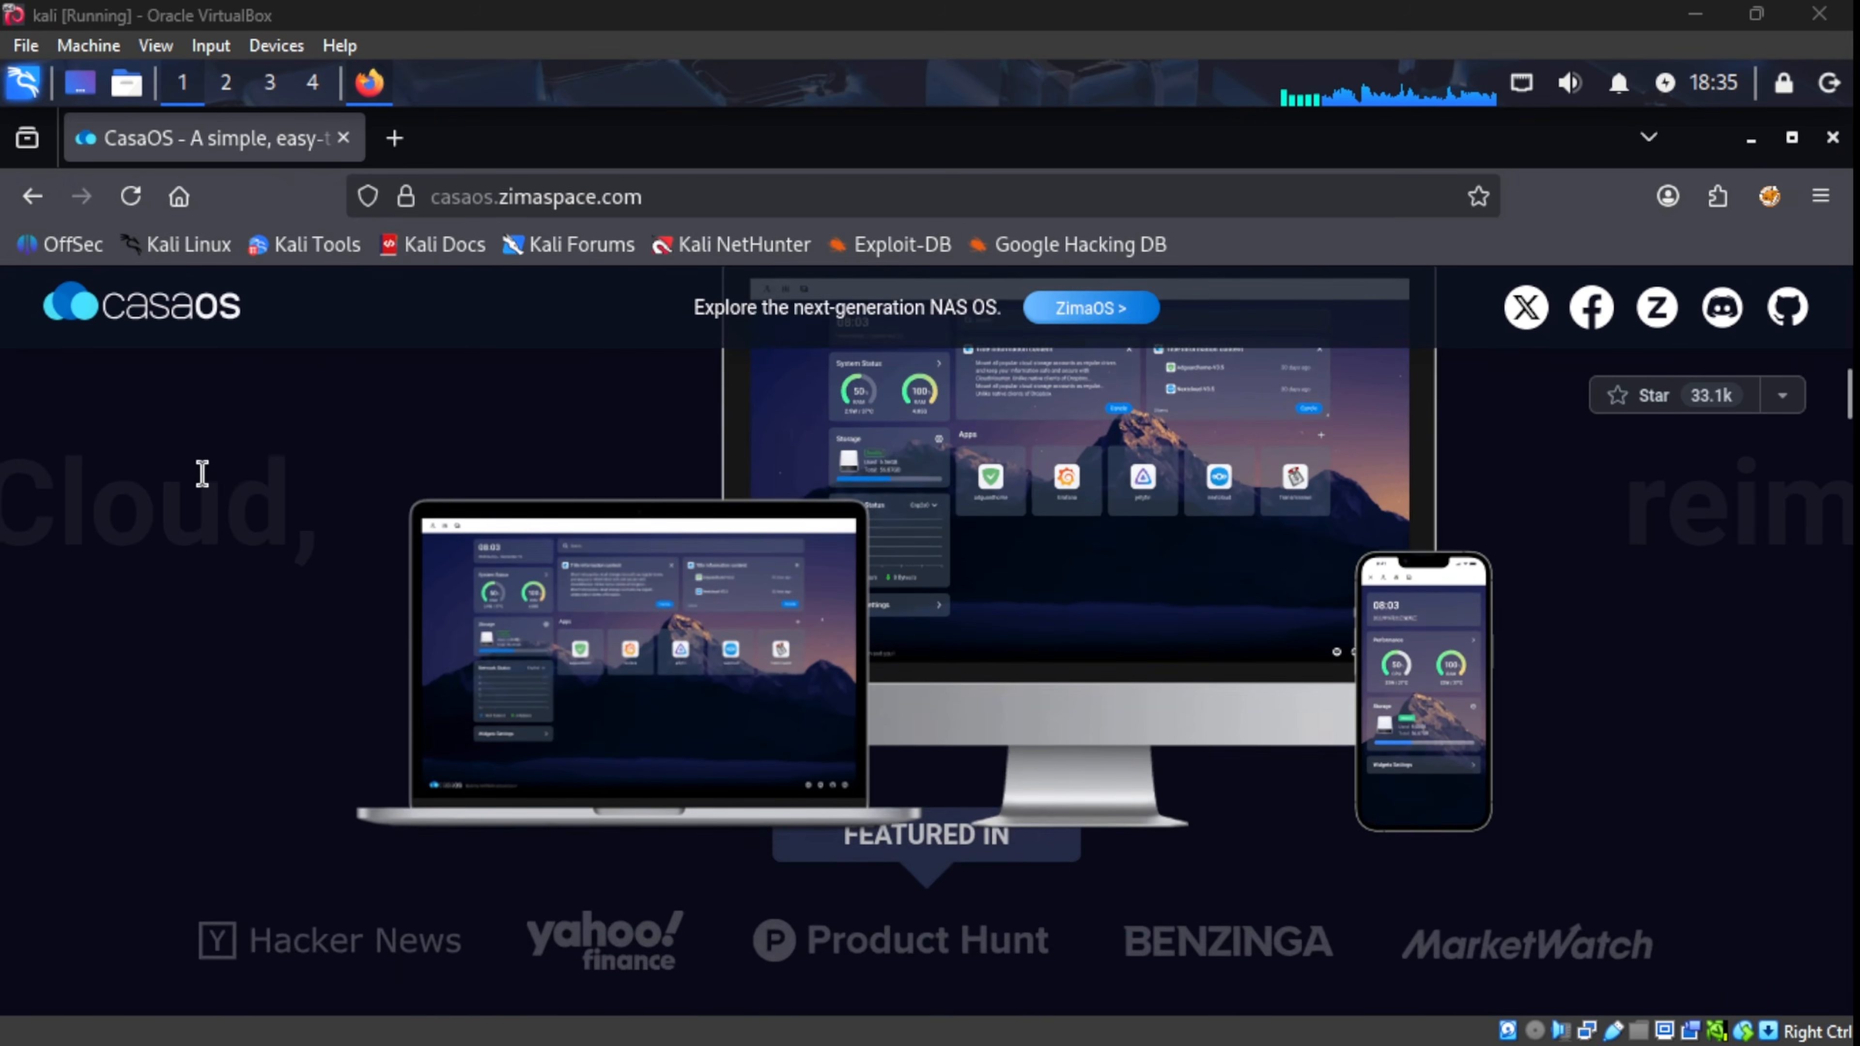
pyautogui.scroll(-5, 193, 462)
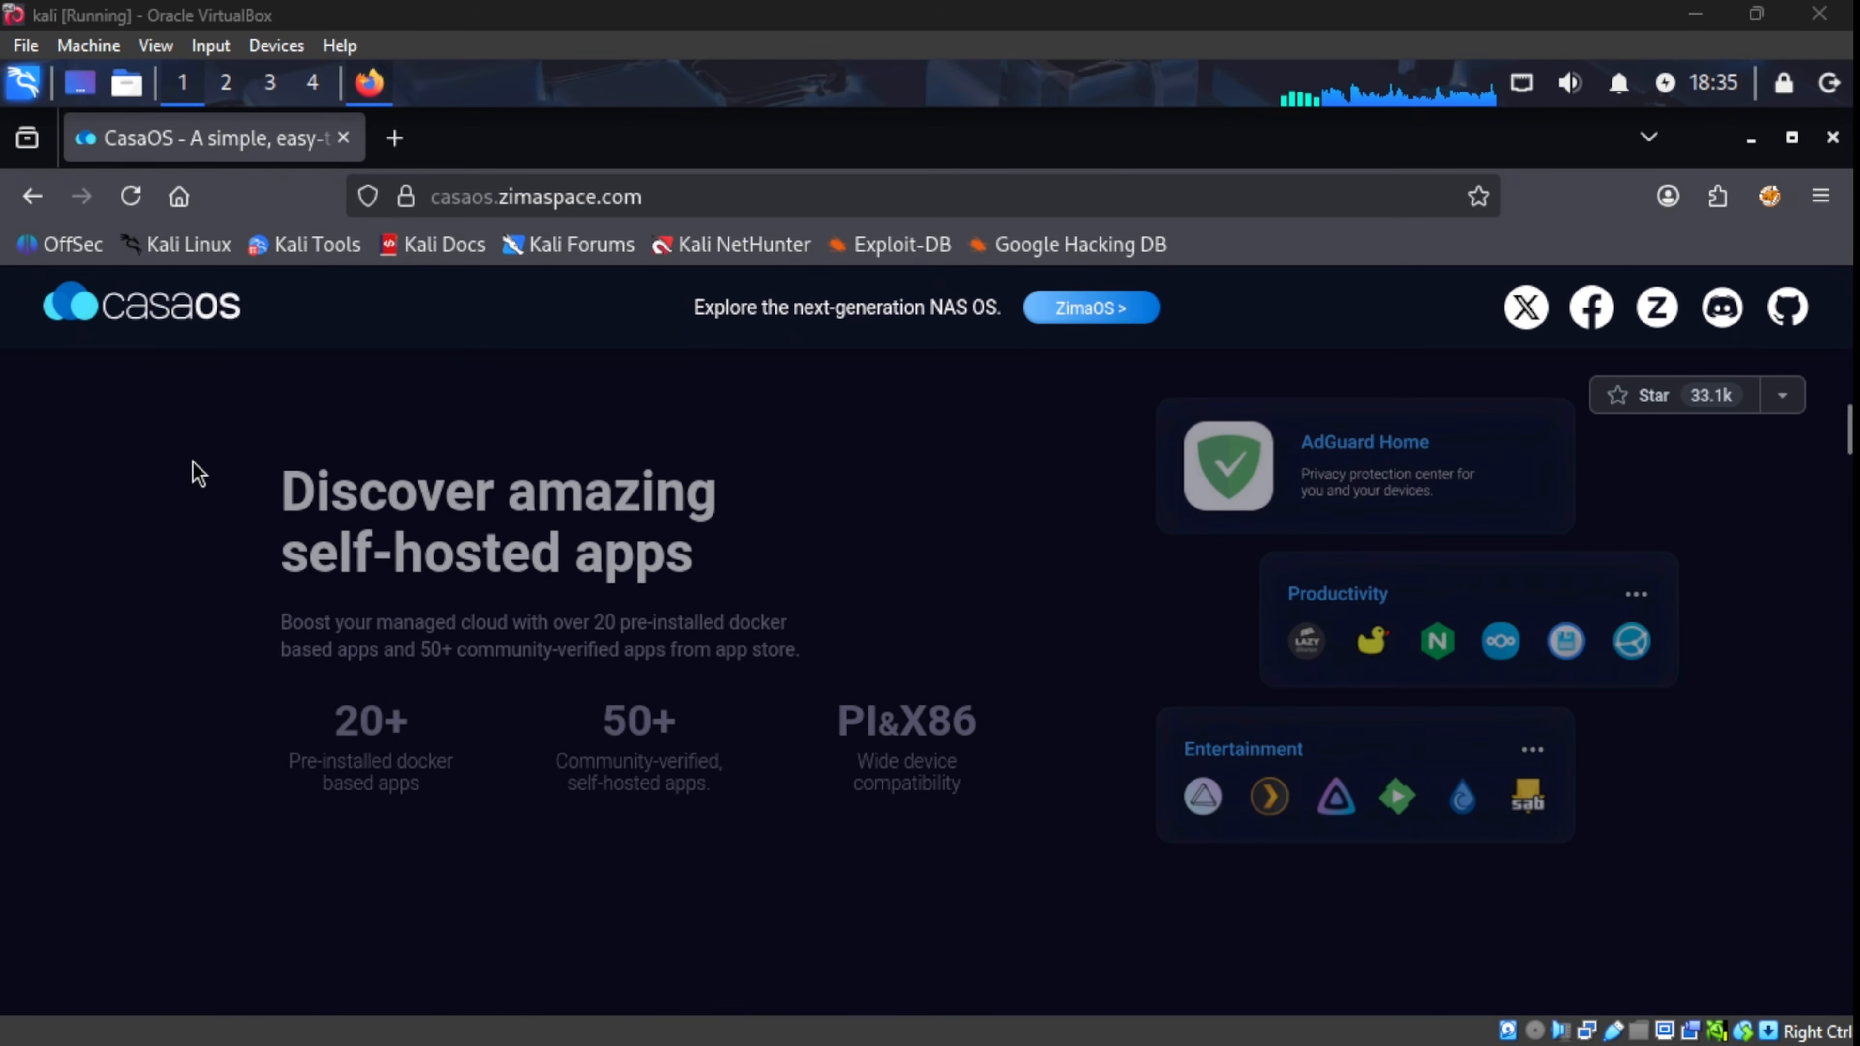
pyautogui.scroll(-5, 193, 461)
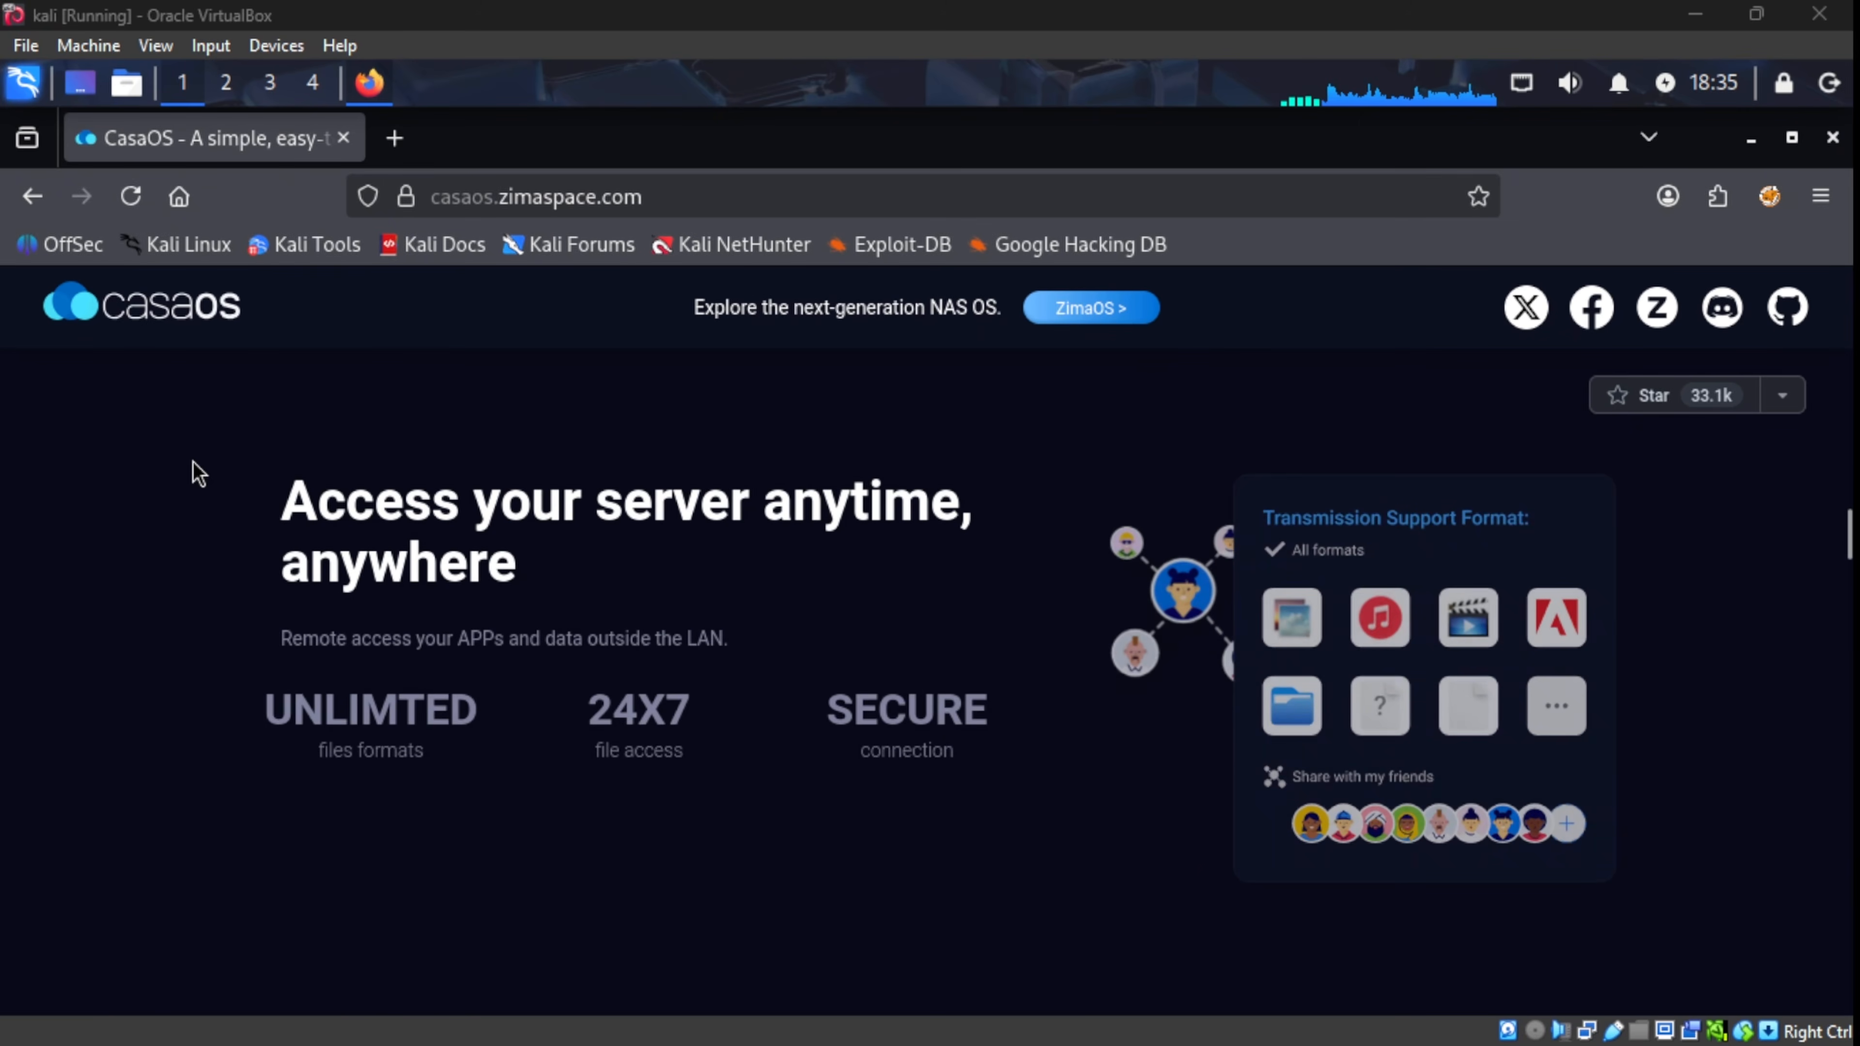
pyautogui.scroll(-5, 192, 461)
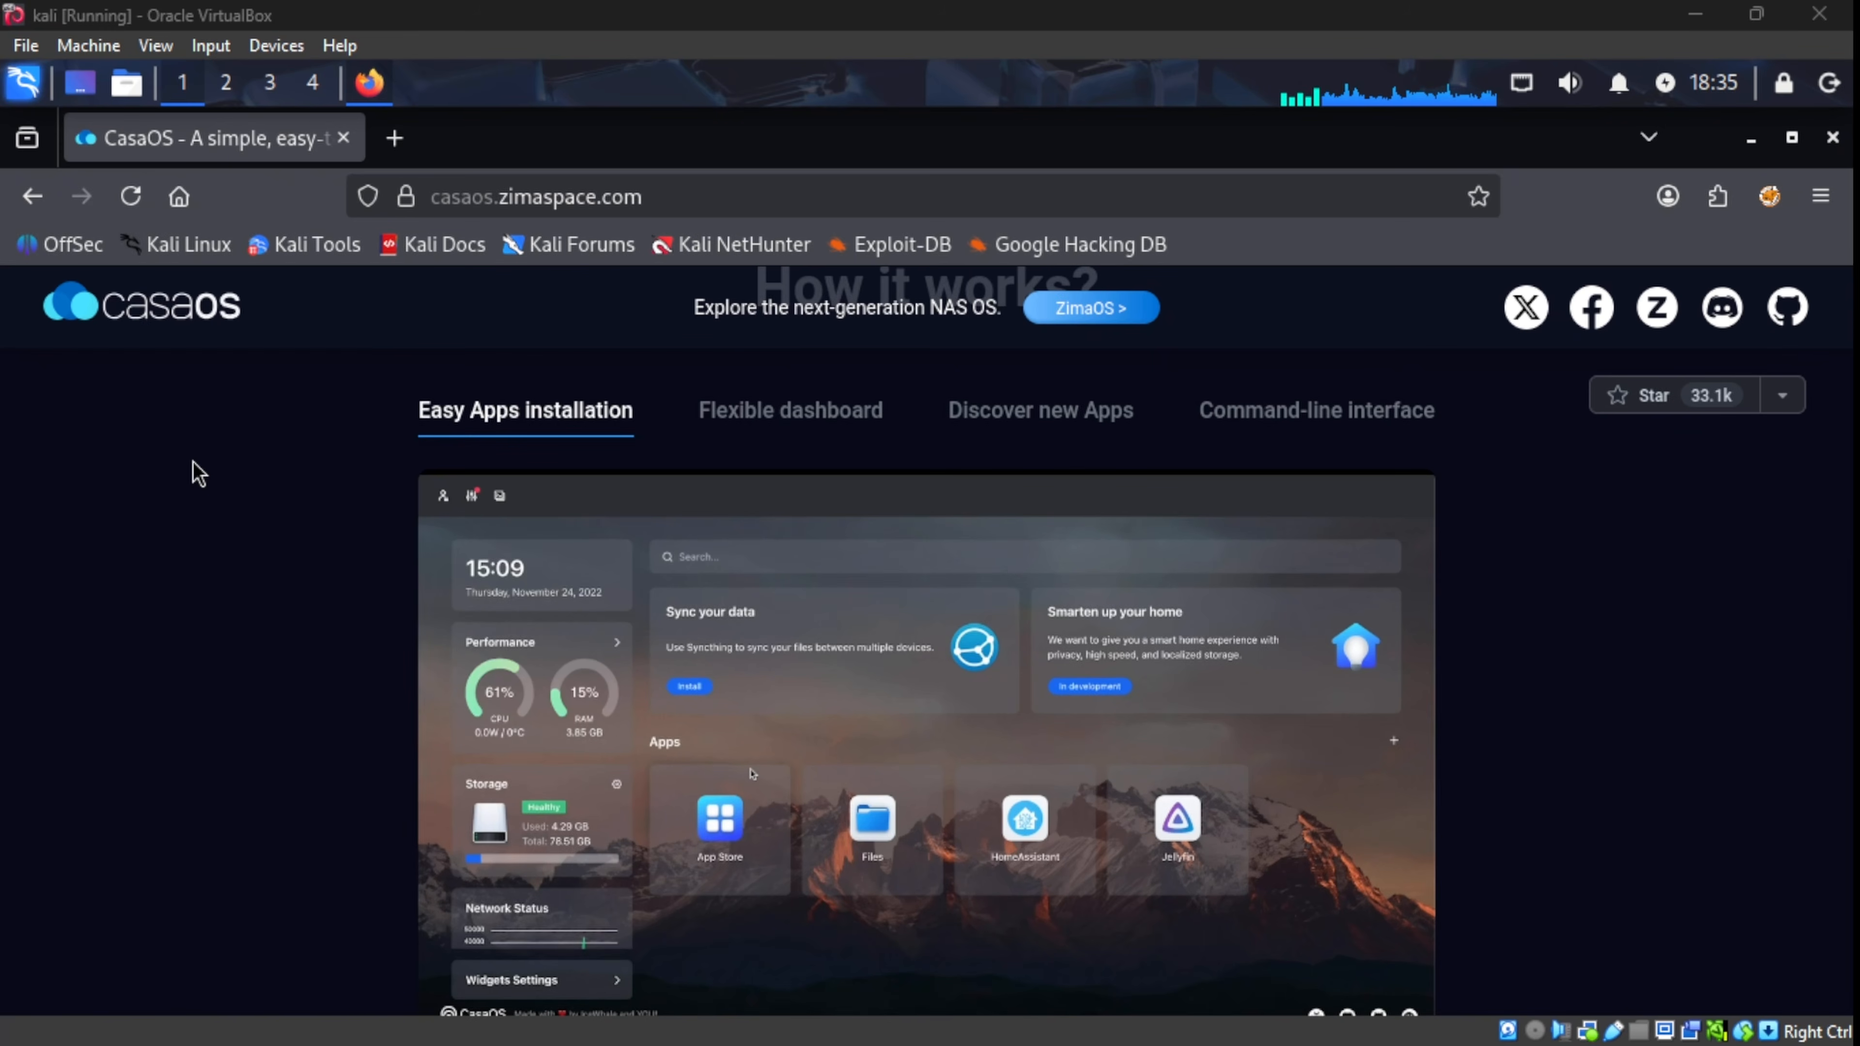
pyautogui.scroll(-5, 193, 462)
pyautogui.scroll(-5, 193, 462)
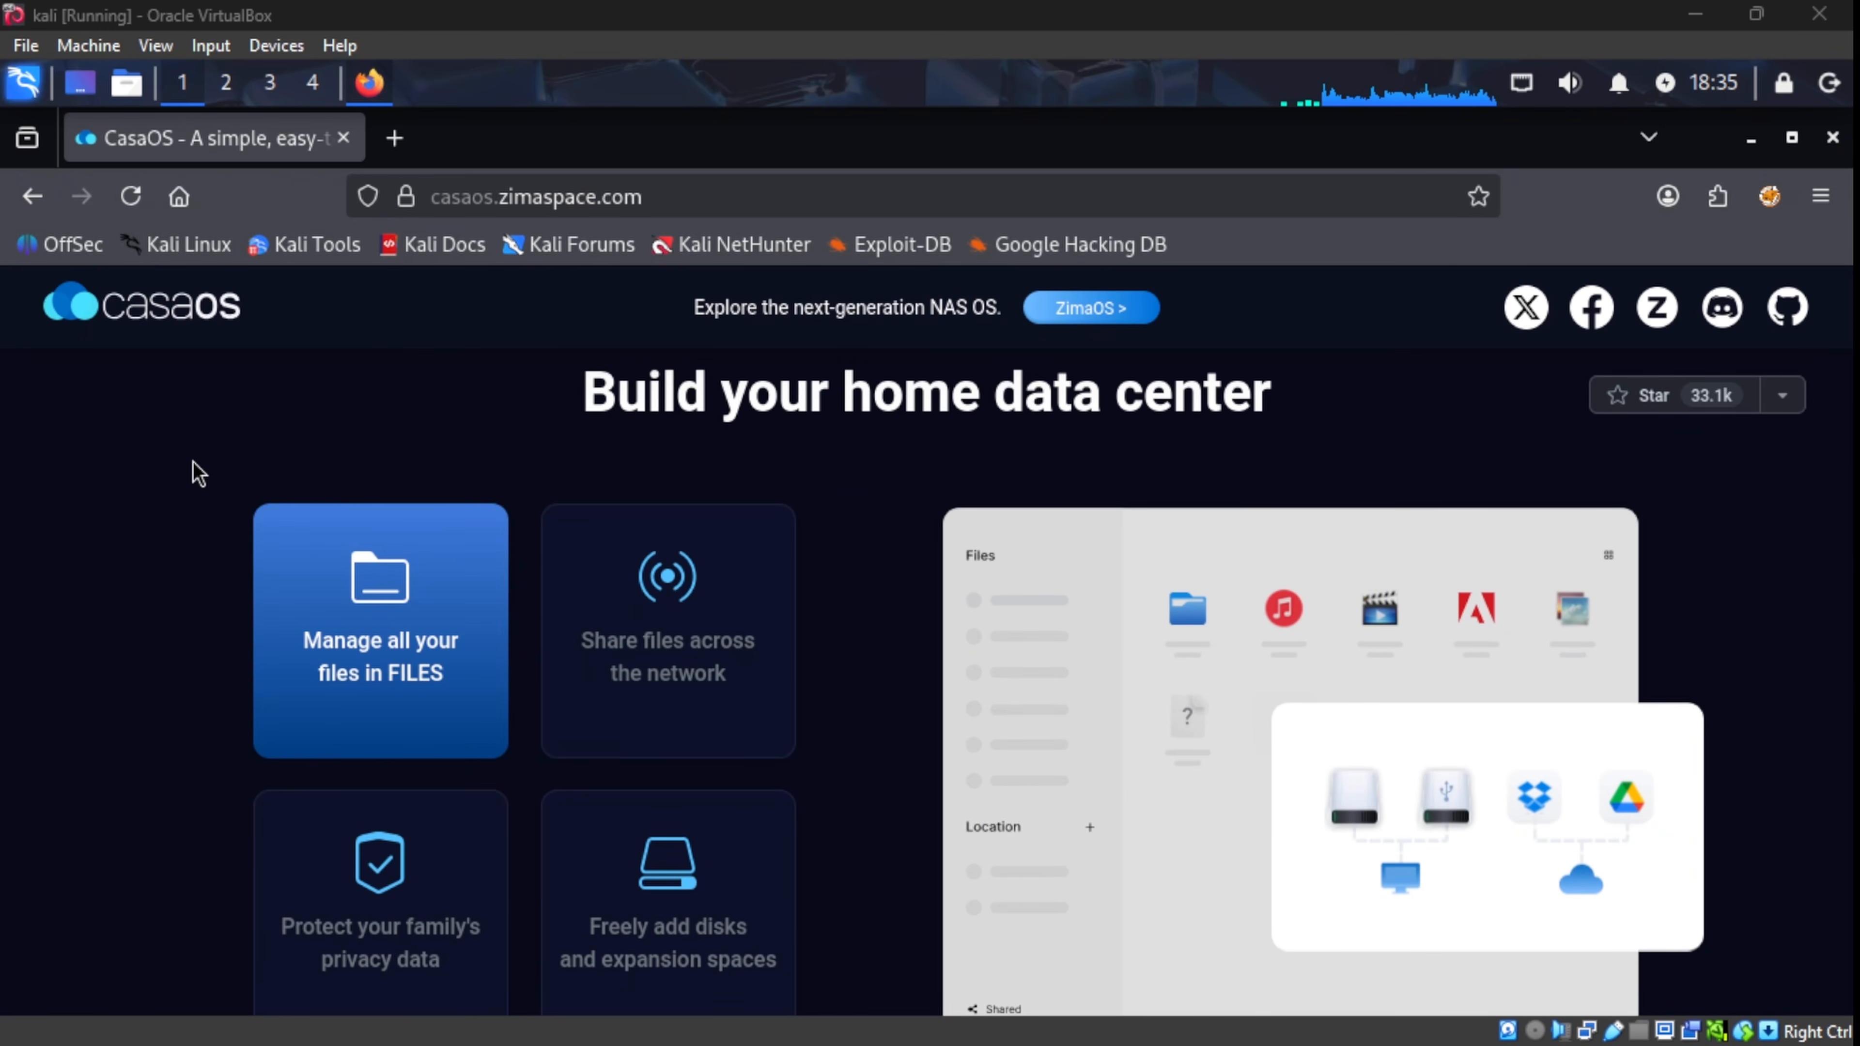
pyautogui.scroll(-5, 193, 462)
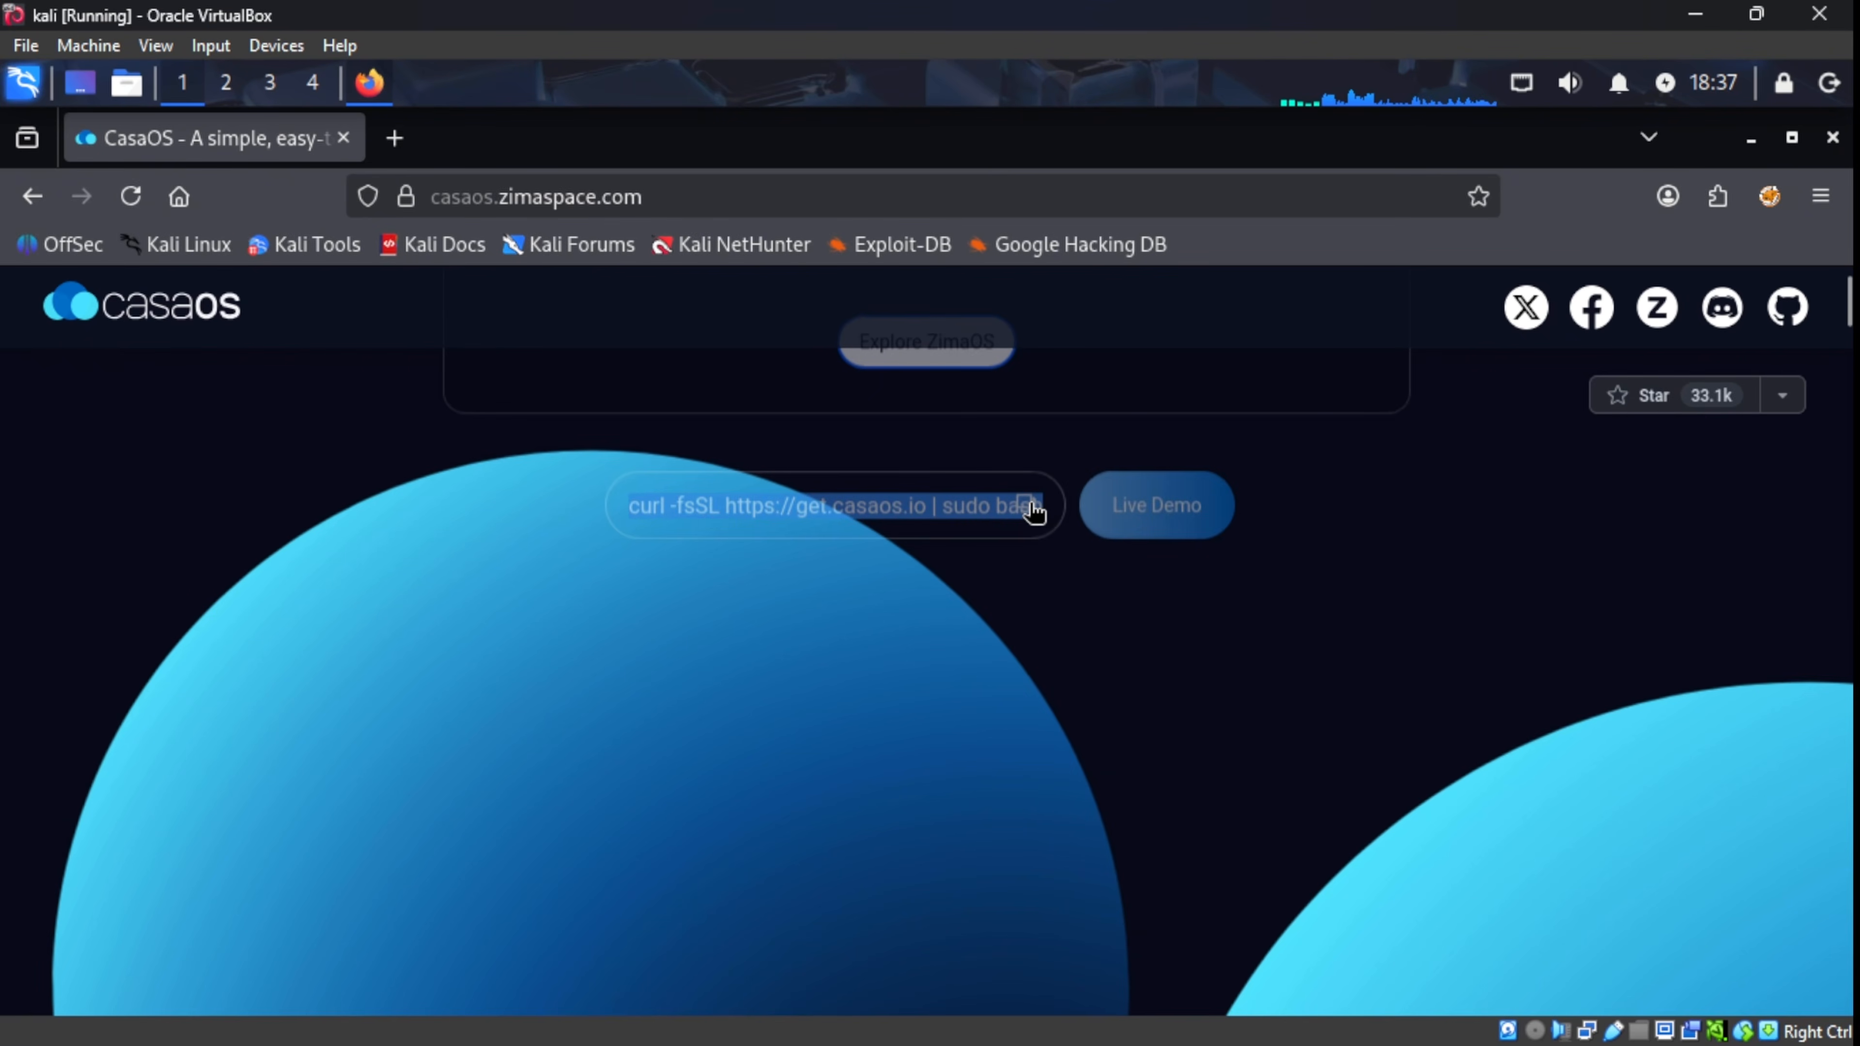
pyautogui.click(1029, 506)
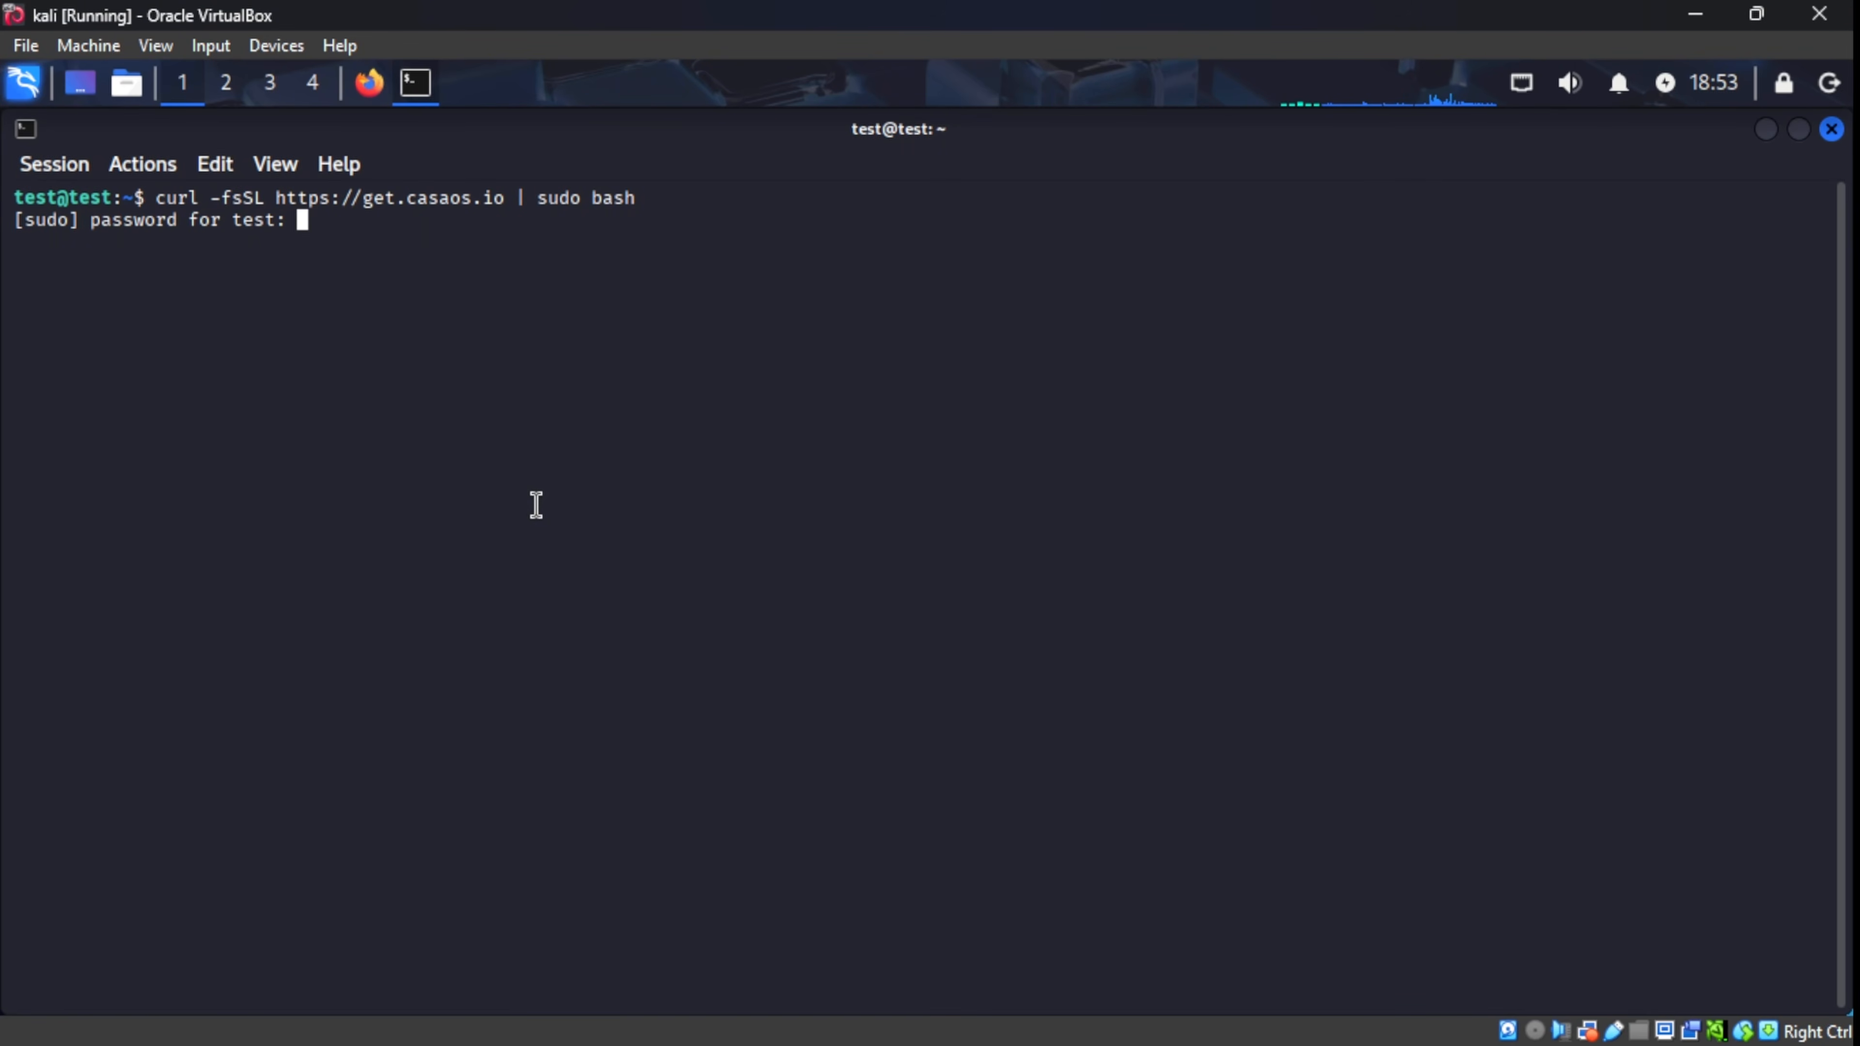
pyautogui.press('Return')
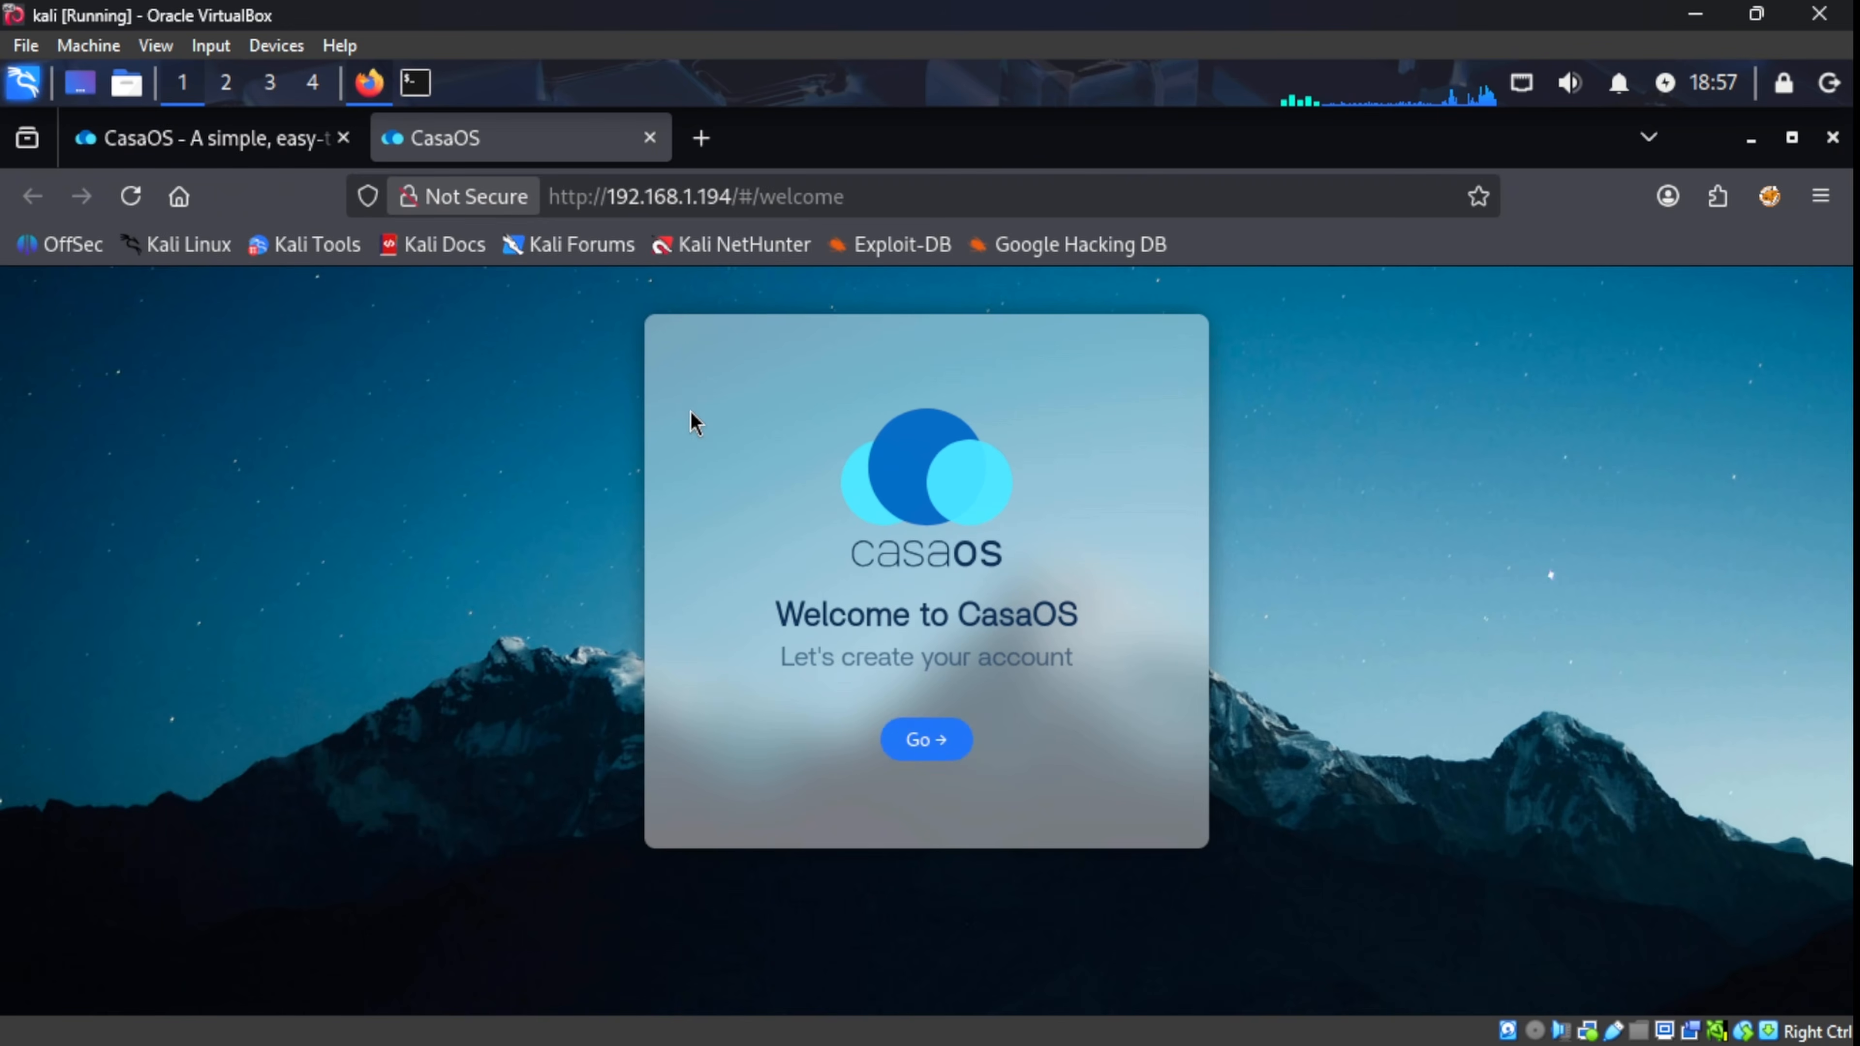
# Step: Register the first CasaOS user with a username and 8-character password, declining the browser's save offer
pyautogui.click(929, 749)
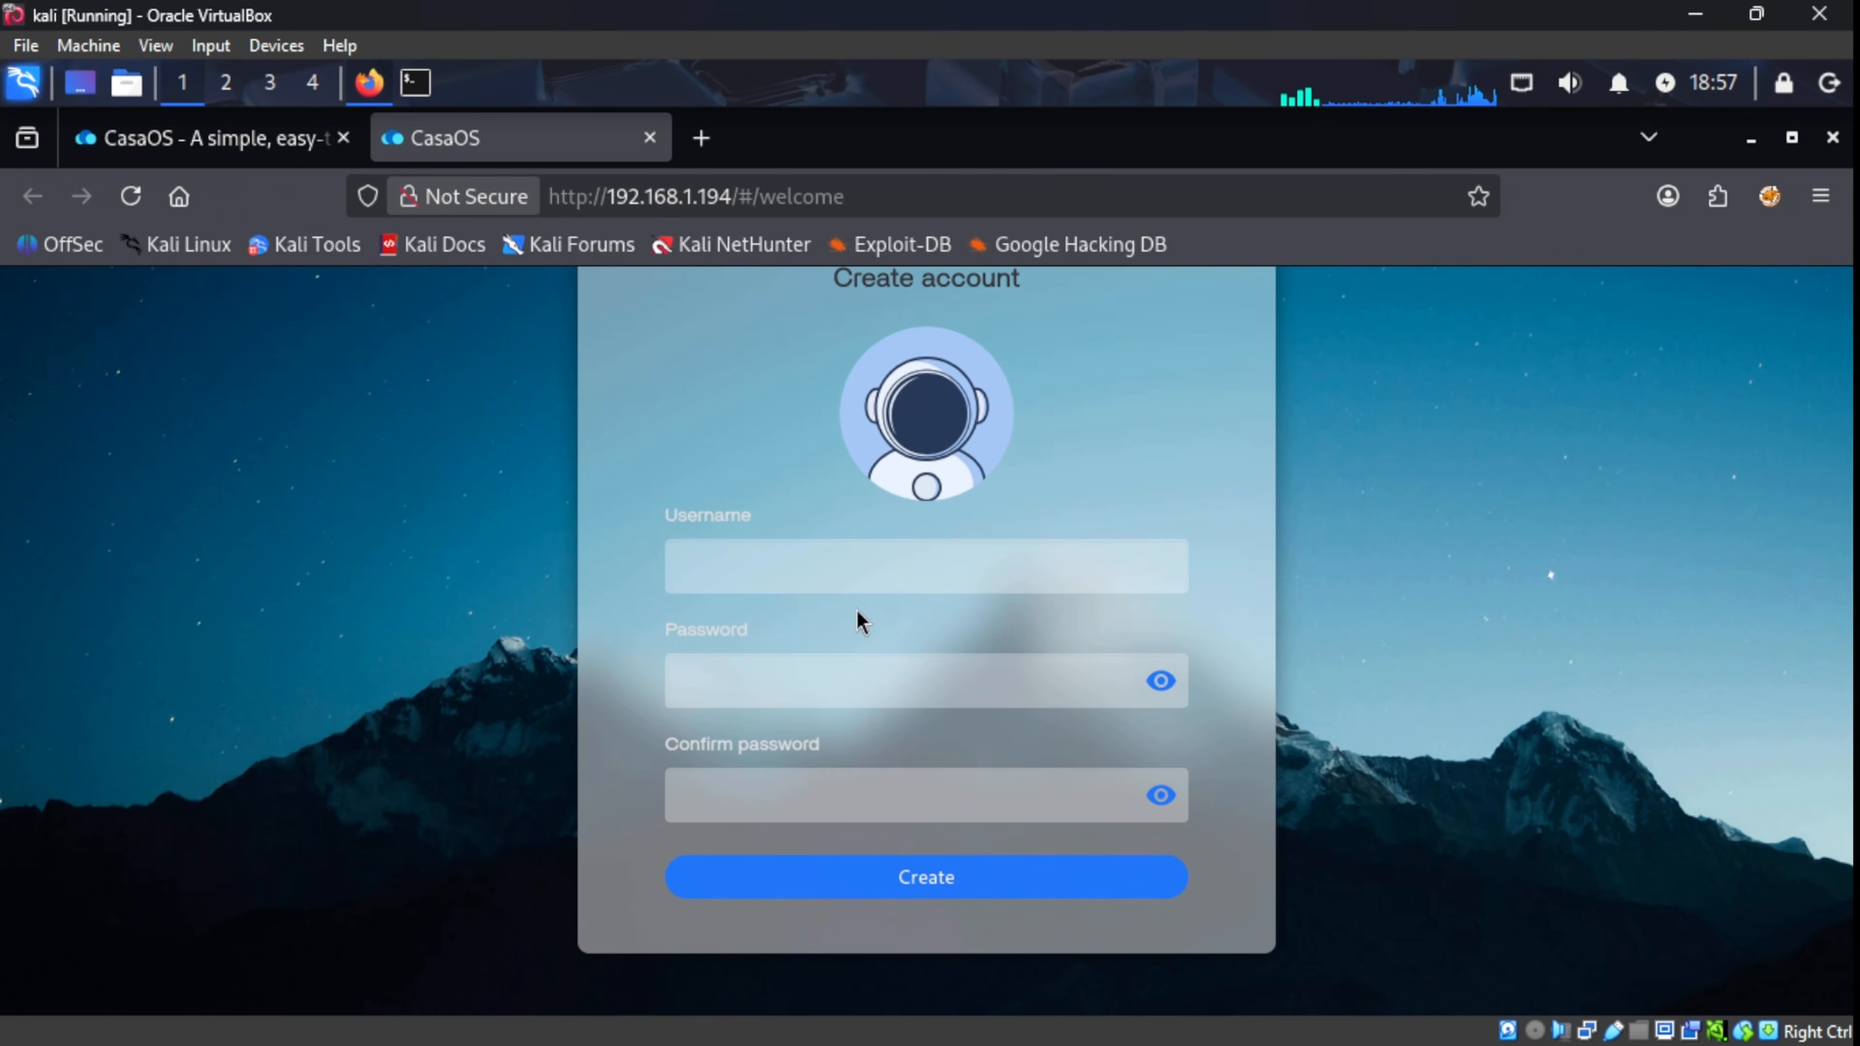
pyautogui.click(848, 580)
pyautogui.write('test')
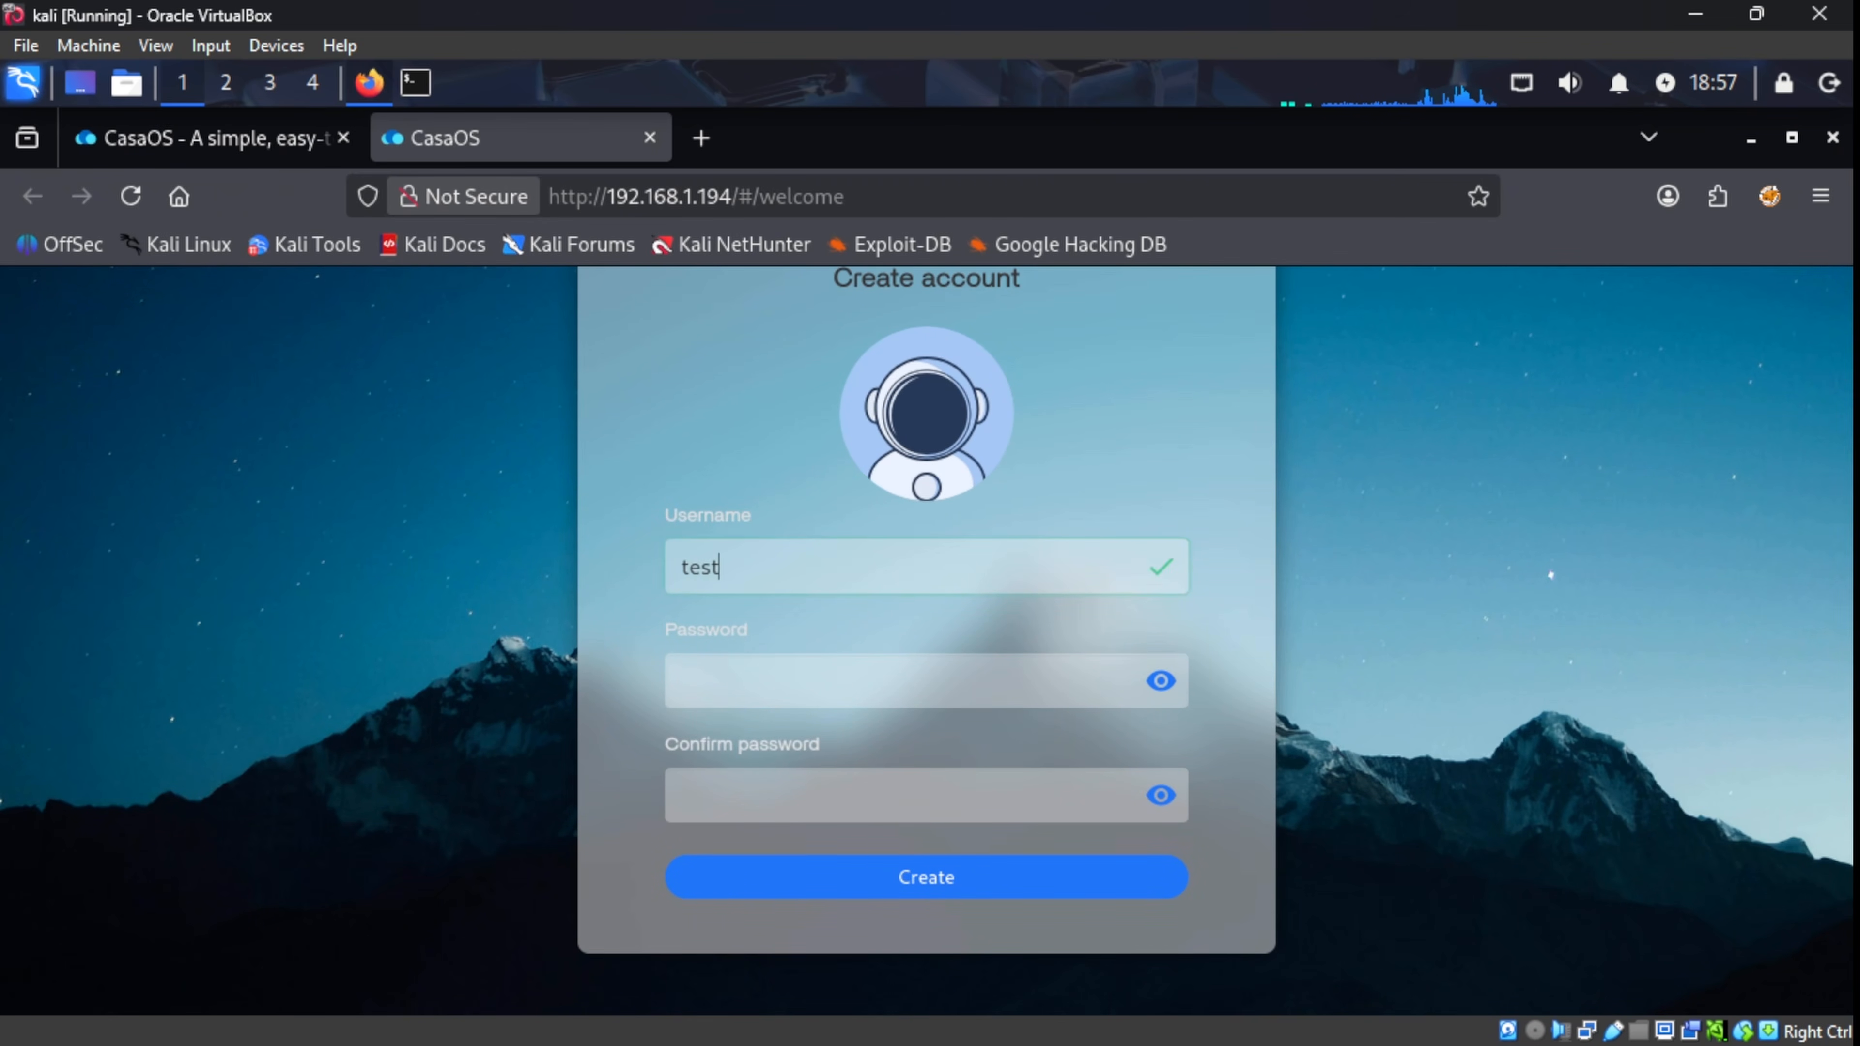
pyautogui.press('Tab')
pyautogui.write('test')
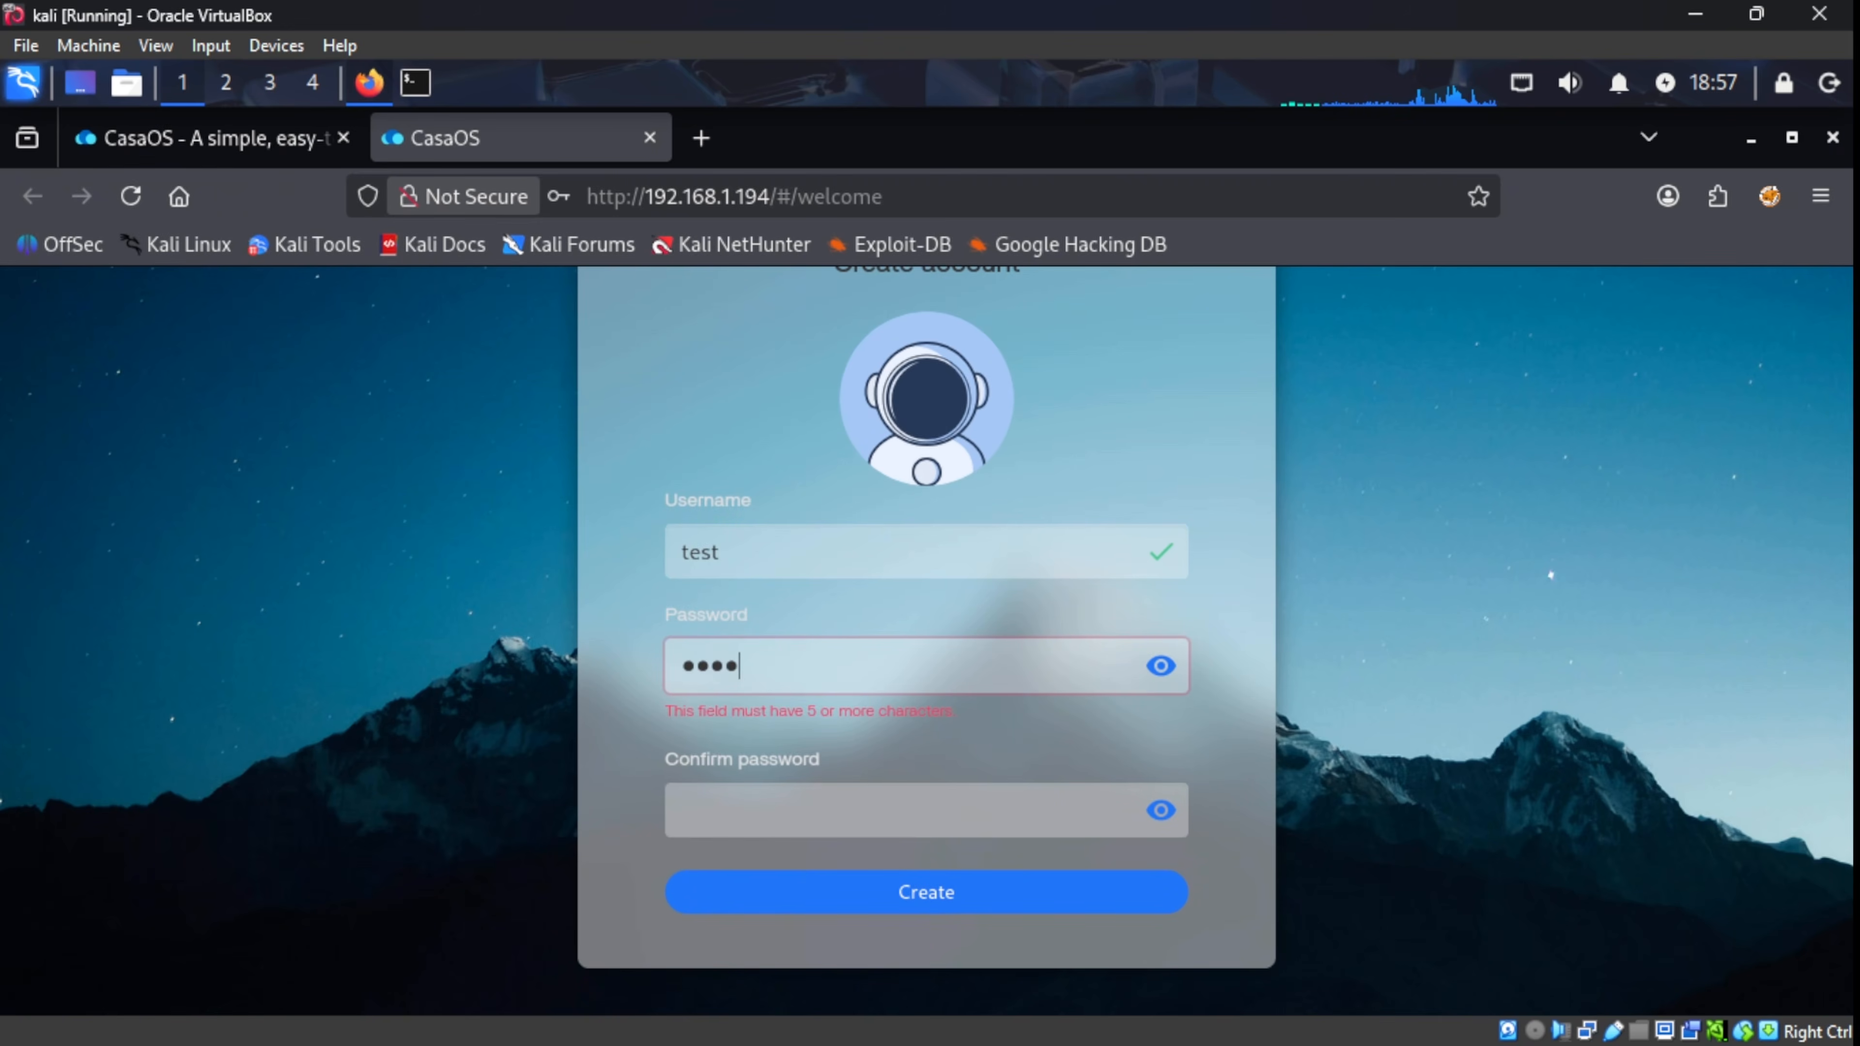
pyautogui.press('BackSpace')
pyautogui.press('BackSpace')
pyautogui.press('BackSpace')
pyautogui.write('••••••••')
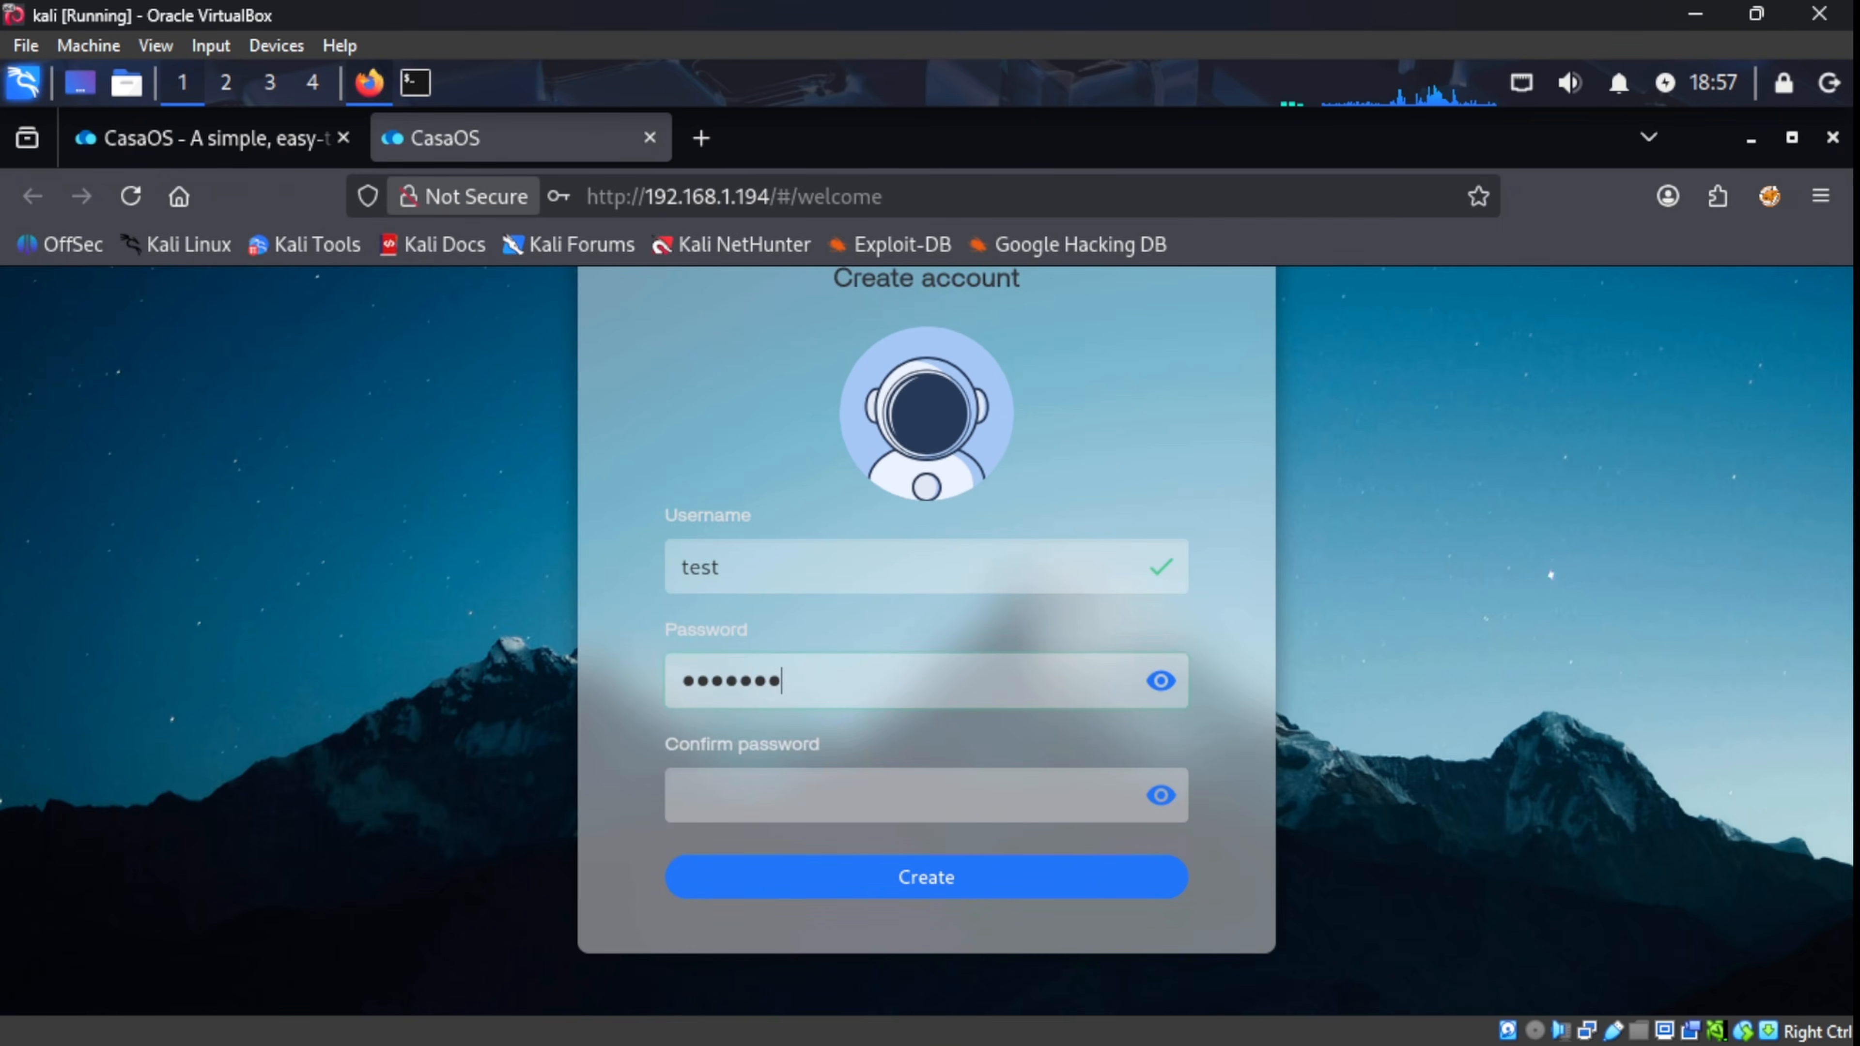
pyautogui.press('Tab')
pyautogui.write('••••••••')
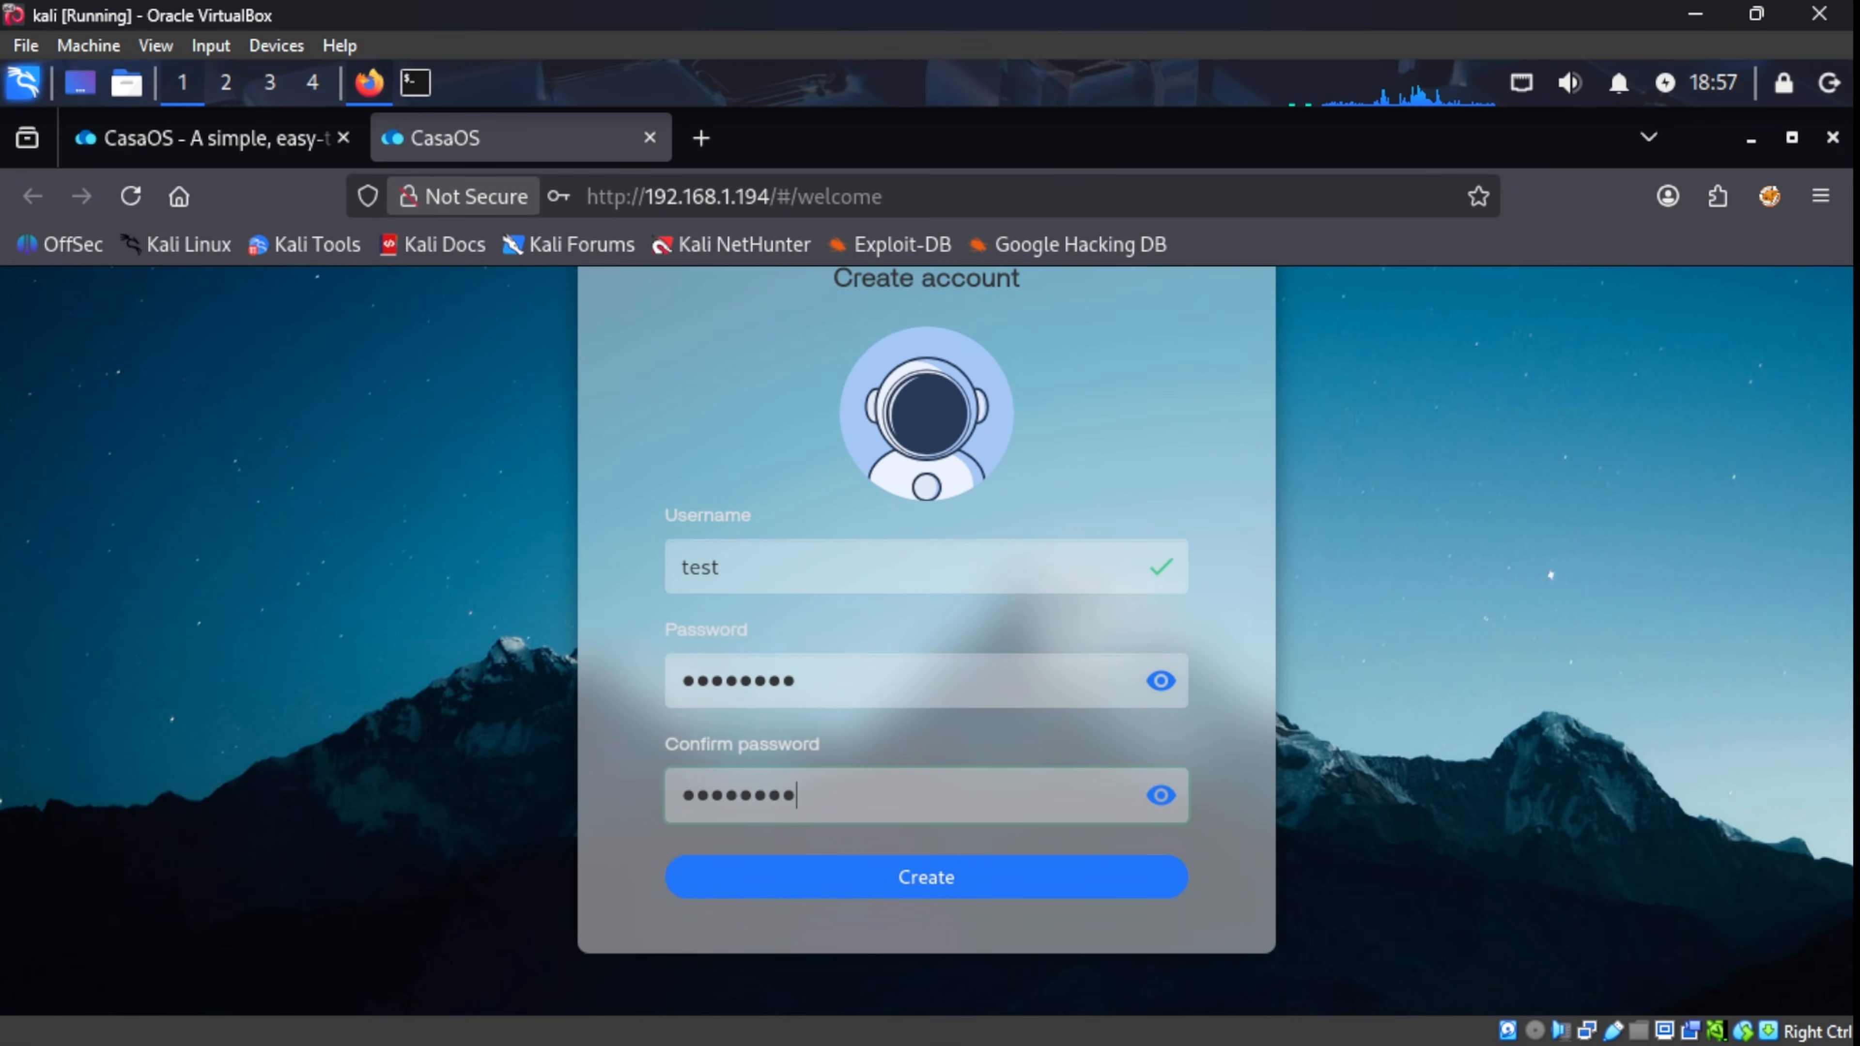
pyautogui.click(912, 893)
pyautogui.click(988, 516)
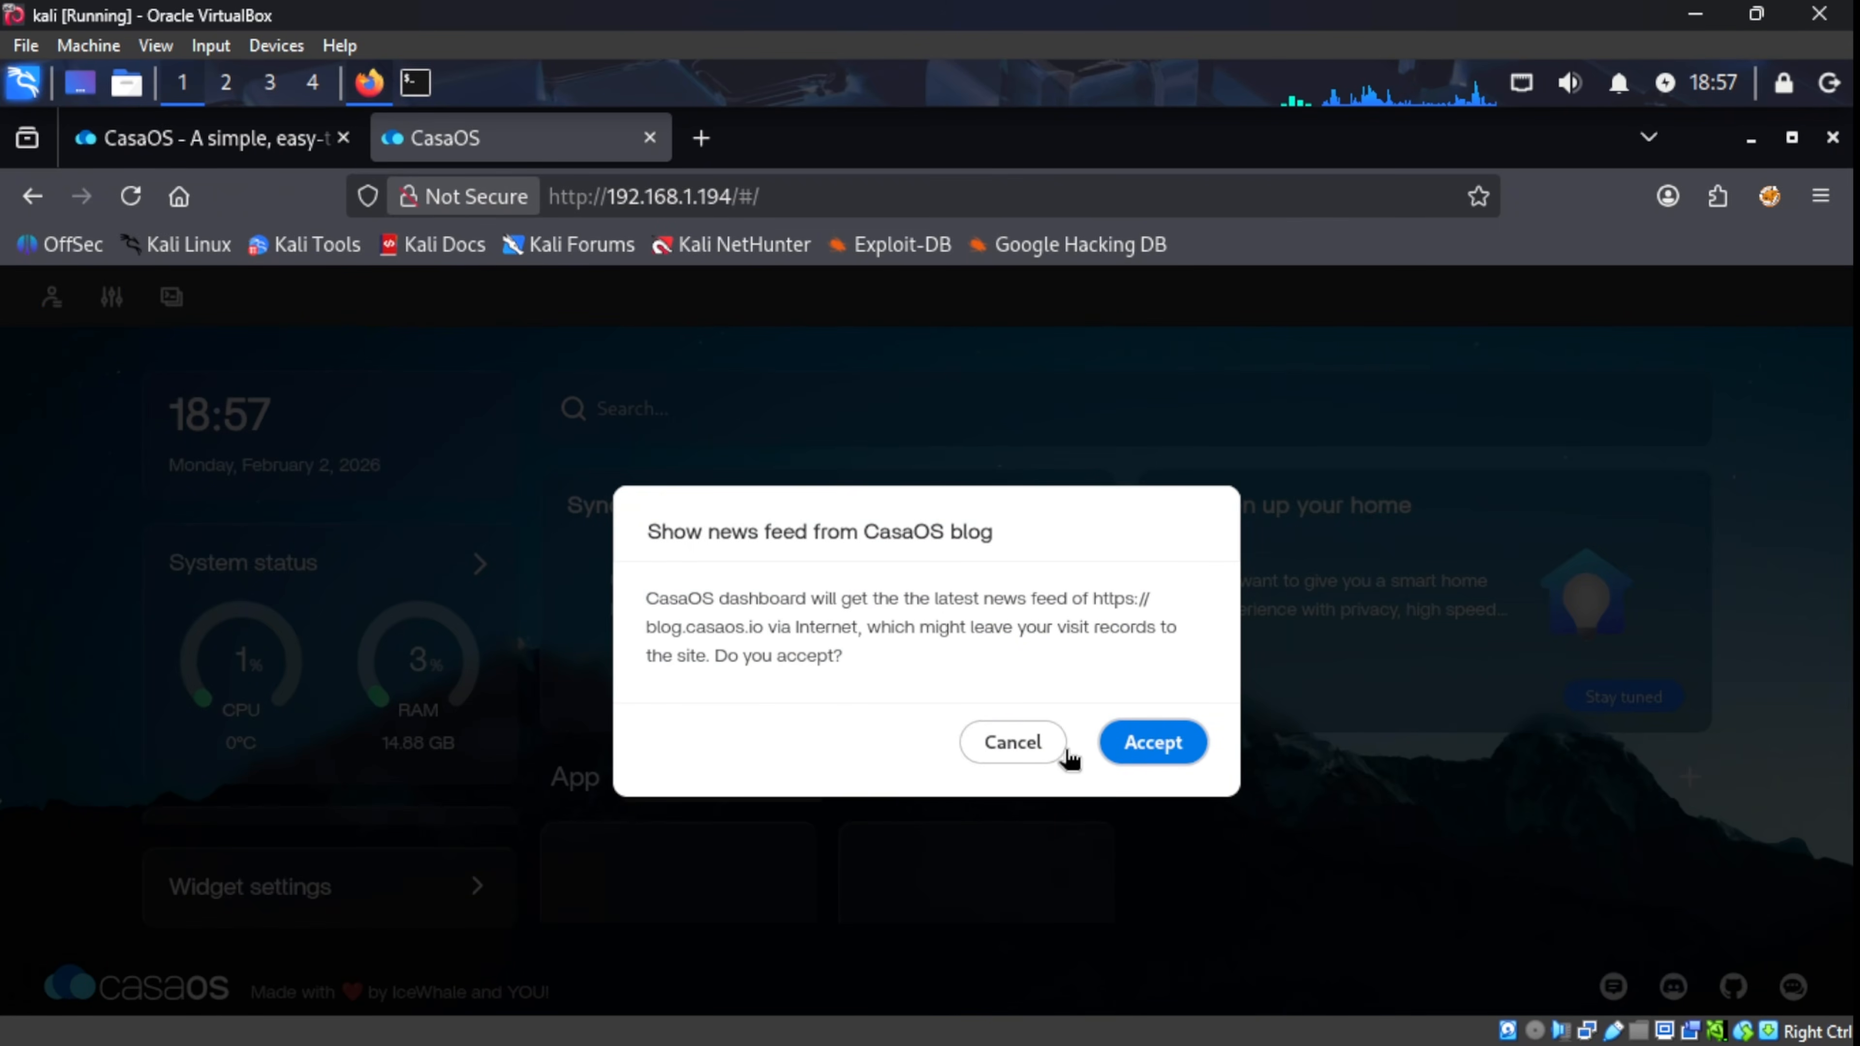
# Step: Cancel the blog news feed prompt and close the 'Drag icons to sort' tip
pyautogui.click(1061, 750)
pyautogui.click(804, 777)
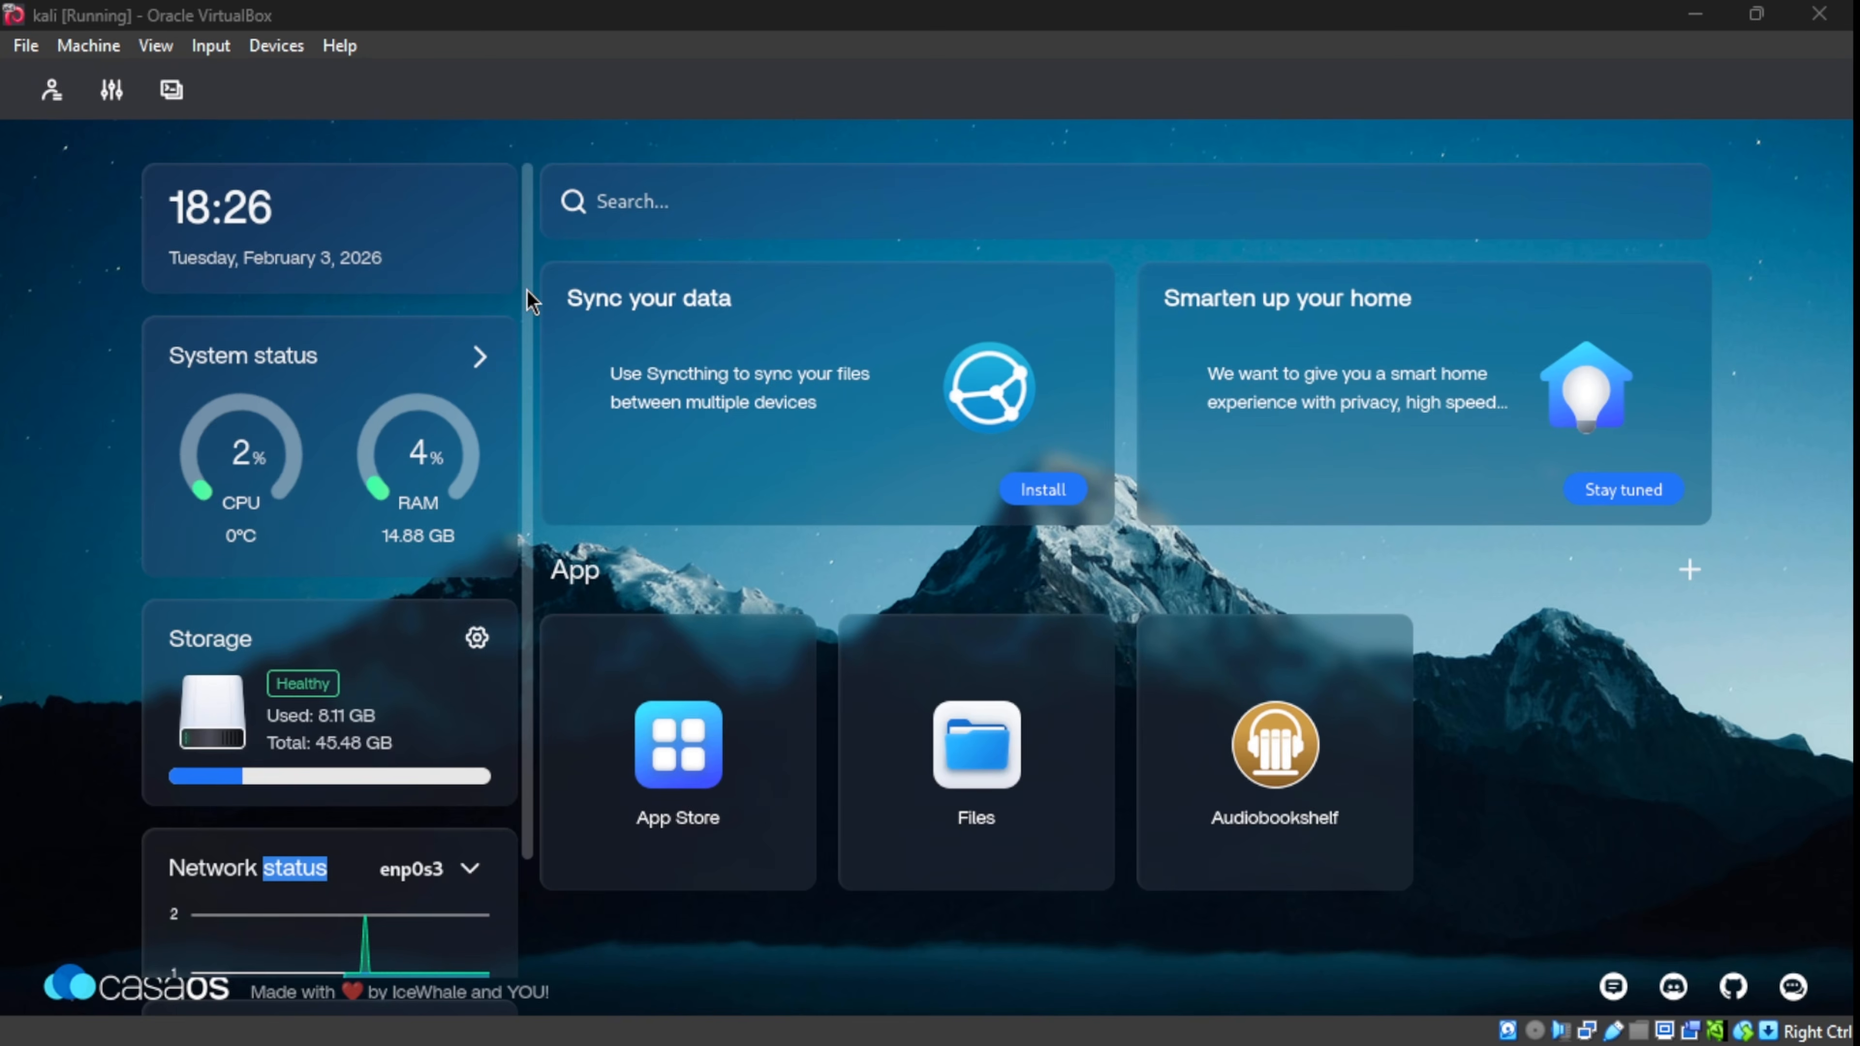
pyautogui.scroll(-2, 531, 300)
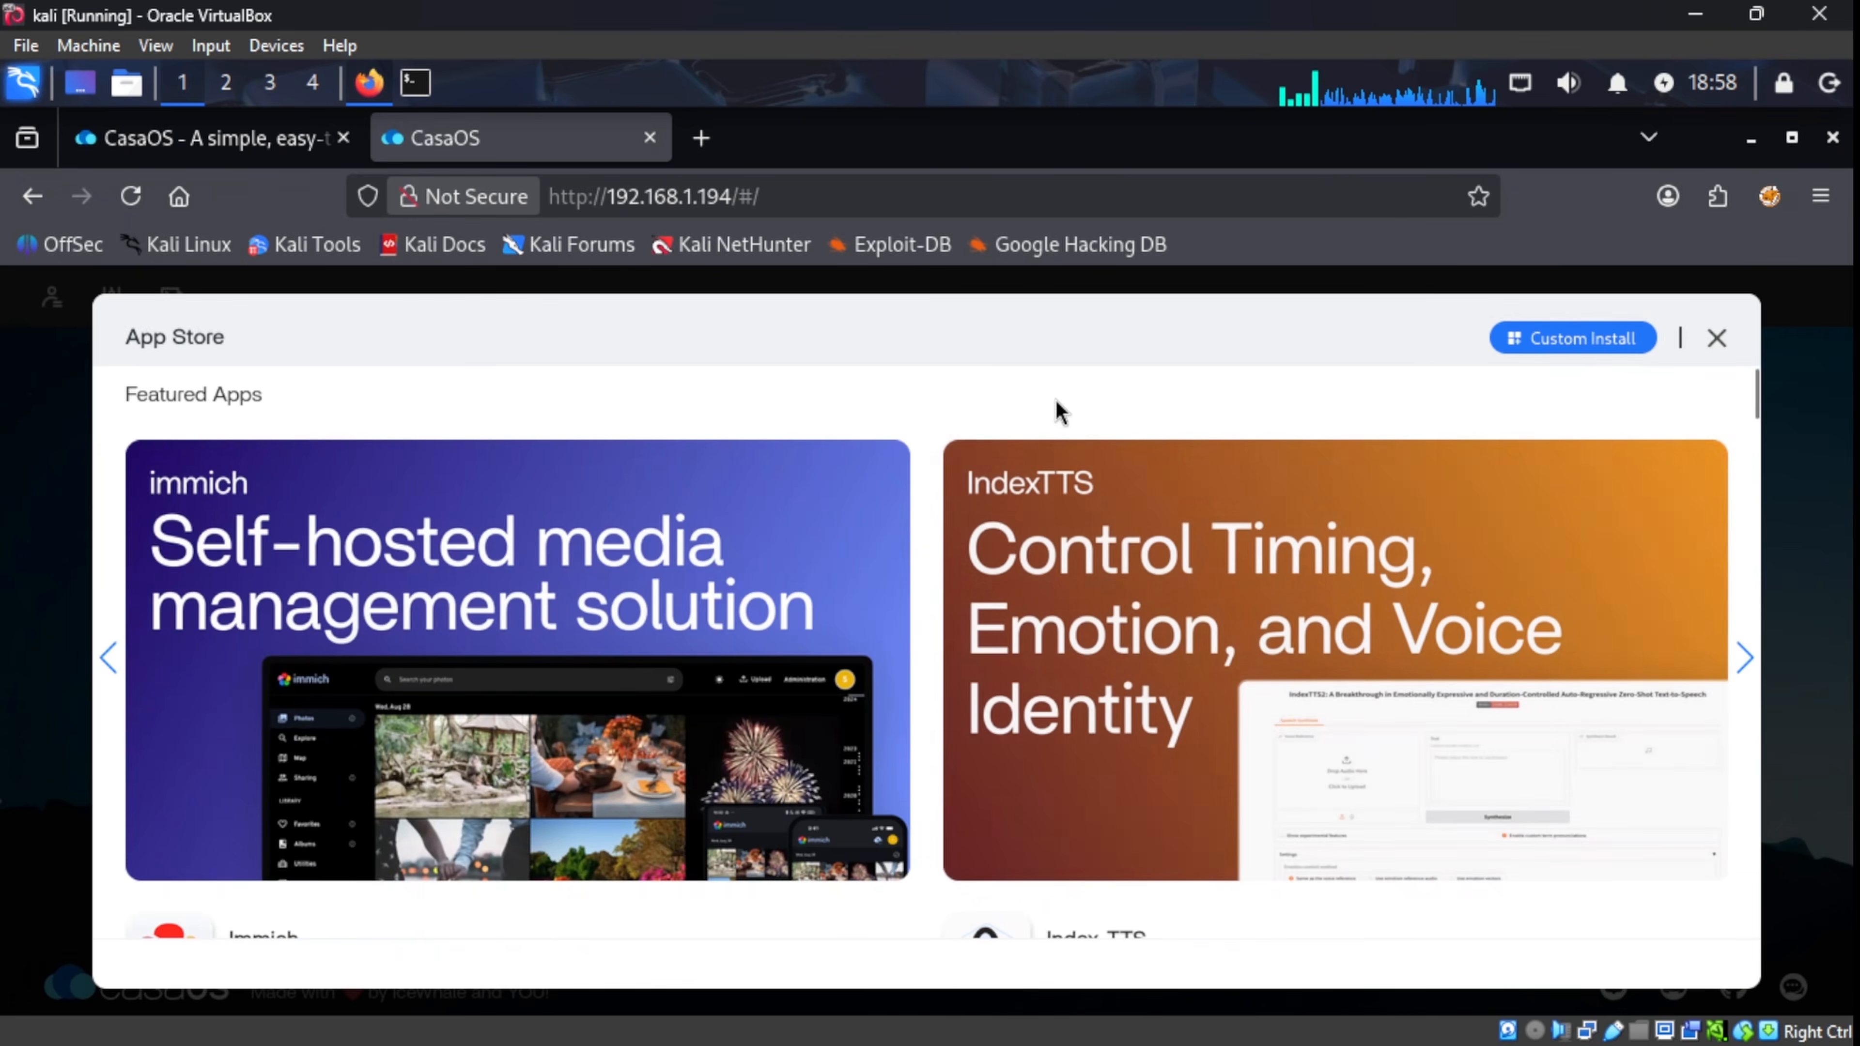
# Step: Scroll the App Store list down to the BigBearCasaOS apps Audiobookshelf, Authentik and Baserow
pyautogui.scroll(-3, 1058, 406)
pyautogui.scroll(-3, 1066, 413)
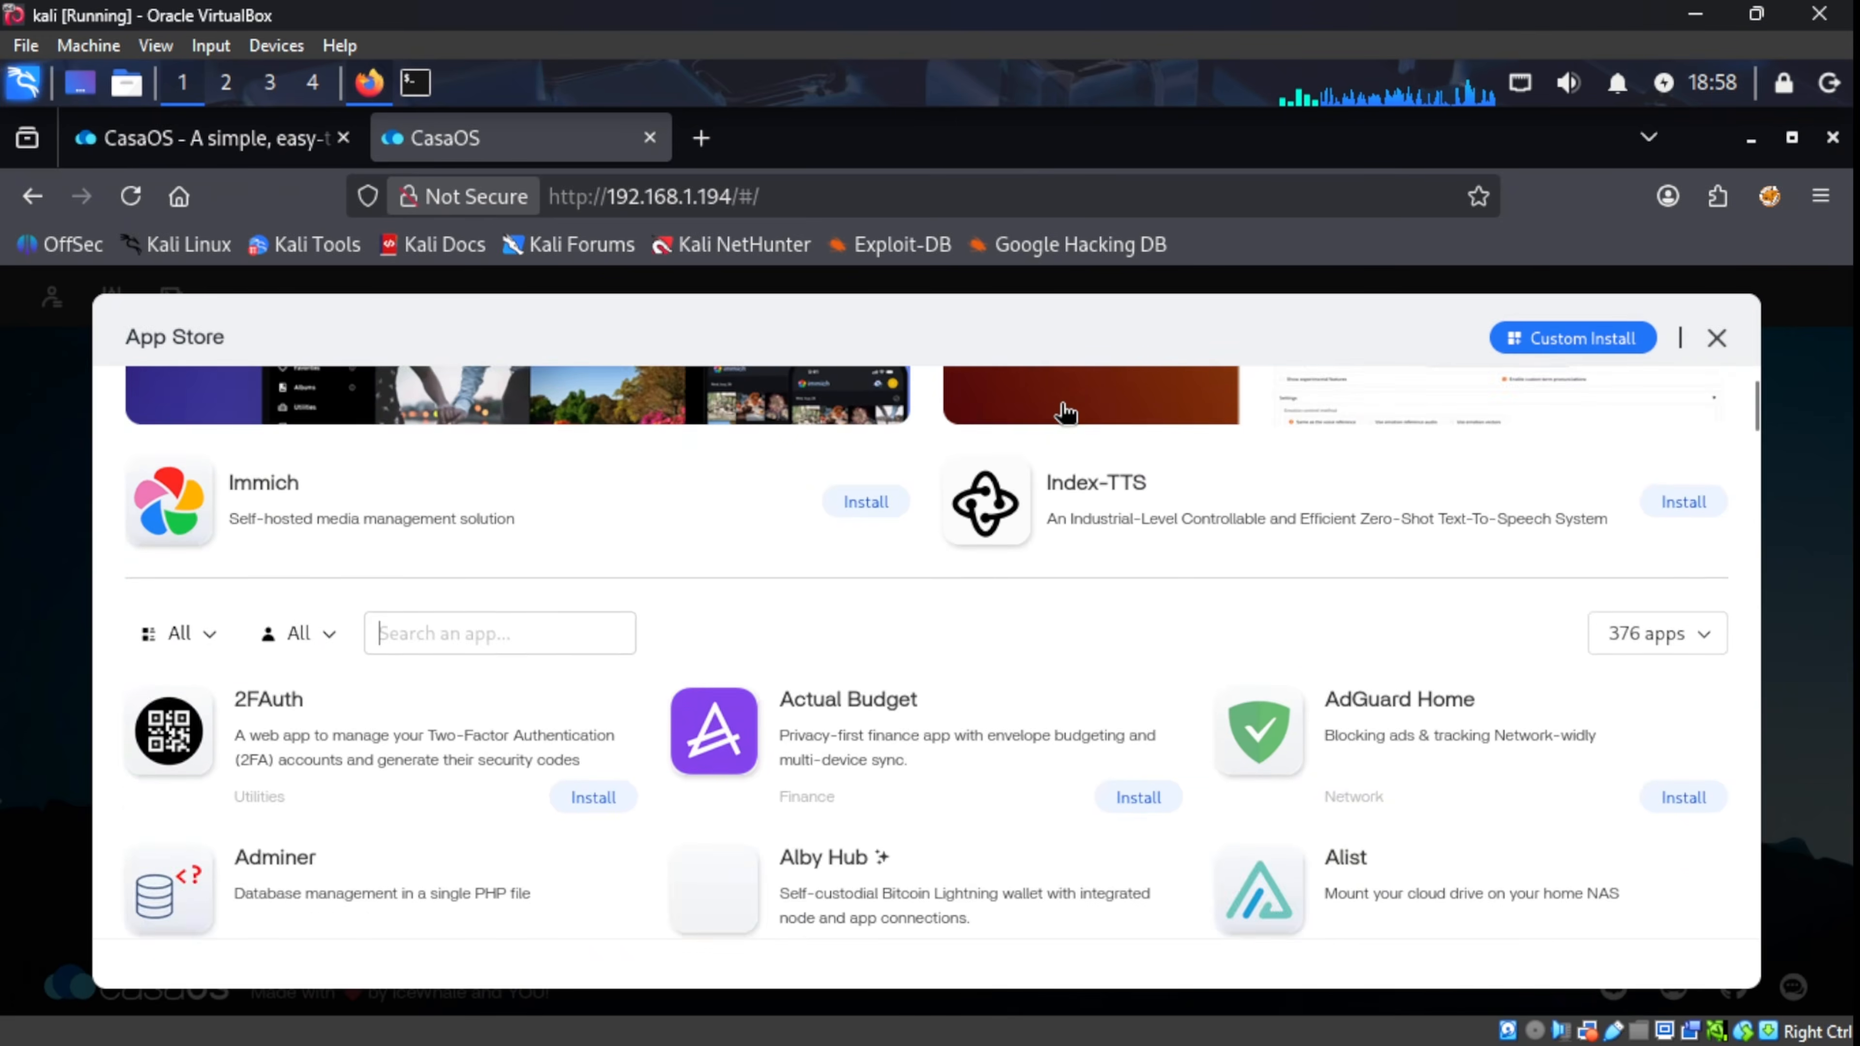
pyautogui.scroll(-6, 1054, 522)
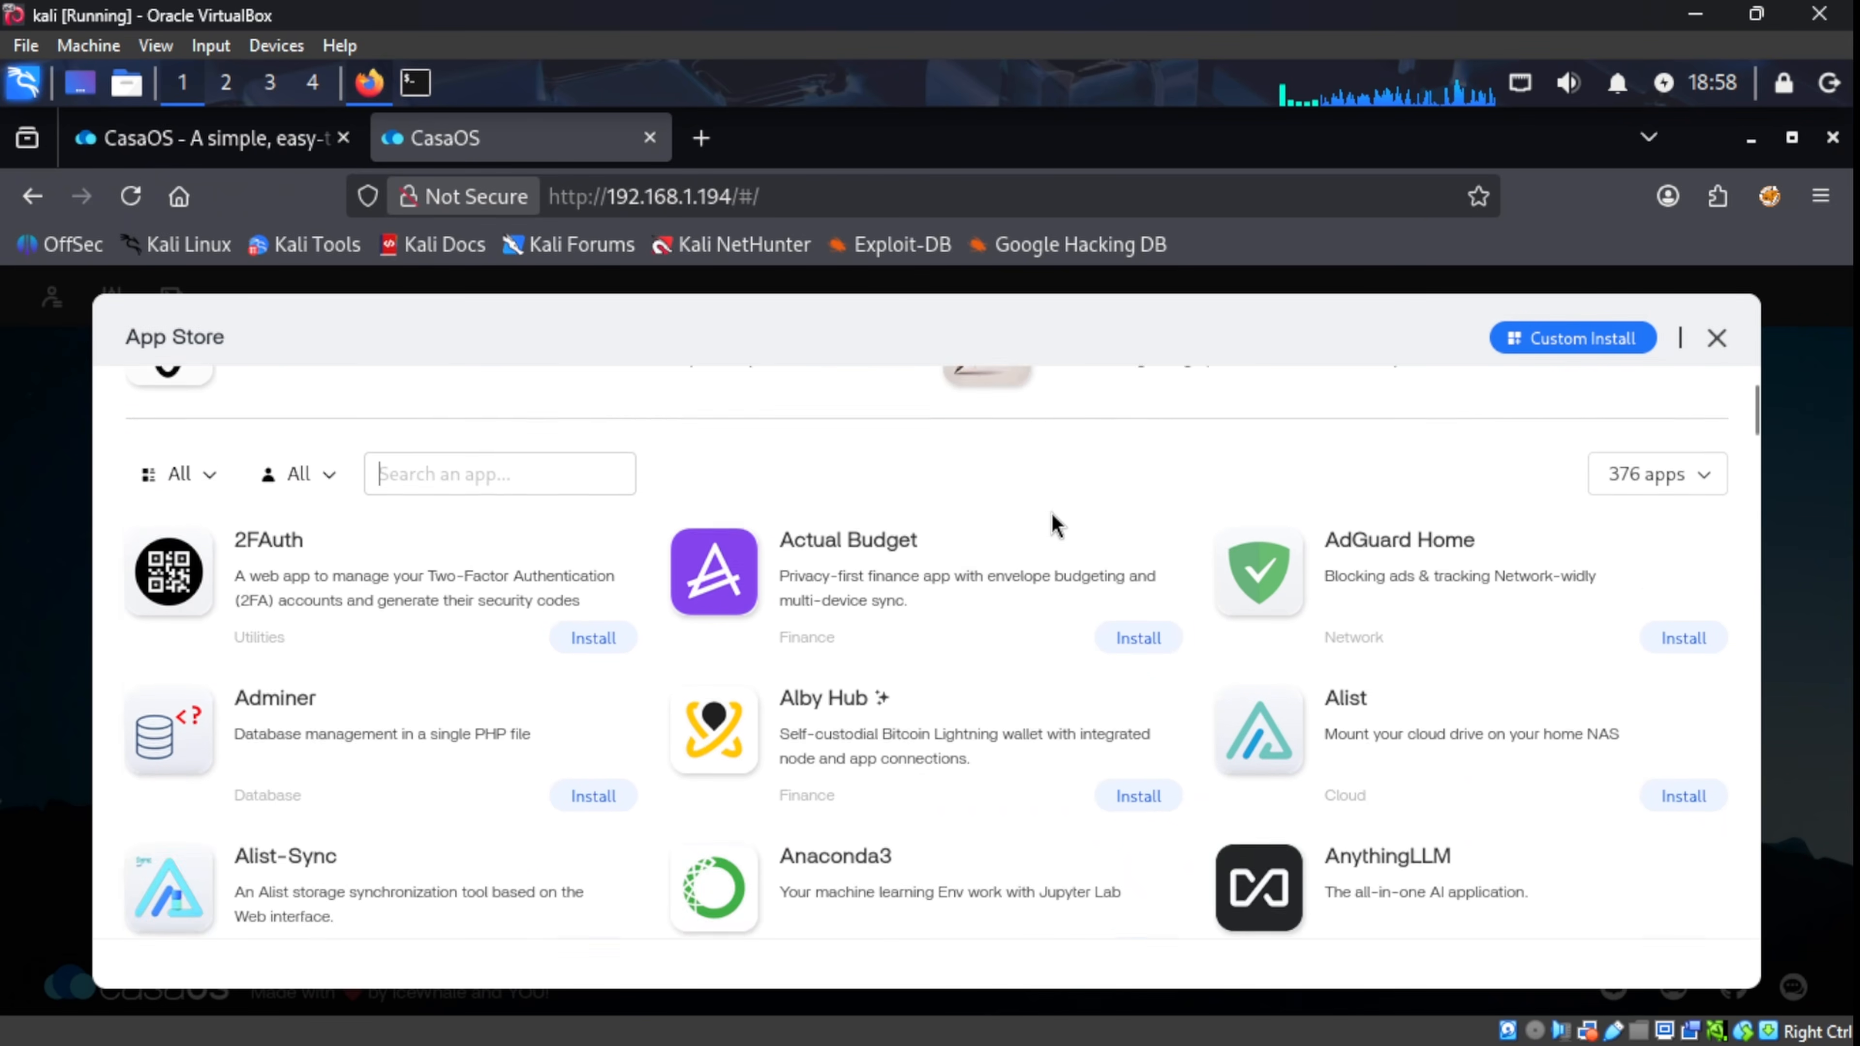
pyautogui.scroll(-10, 1055, 522)
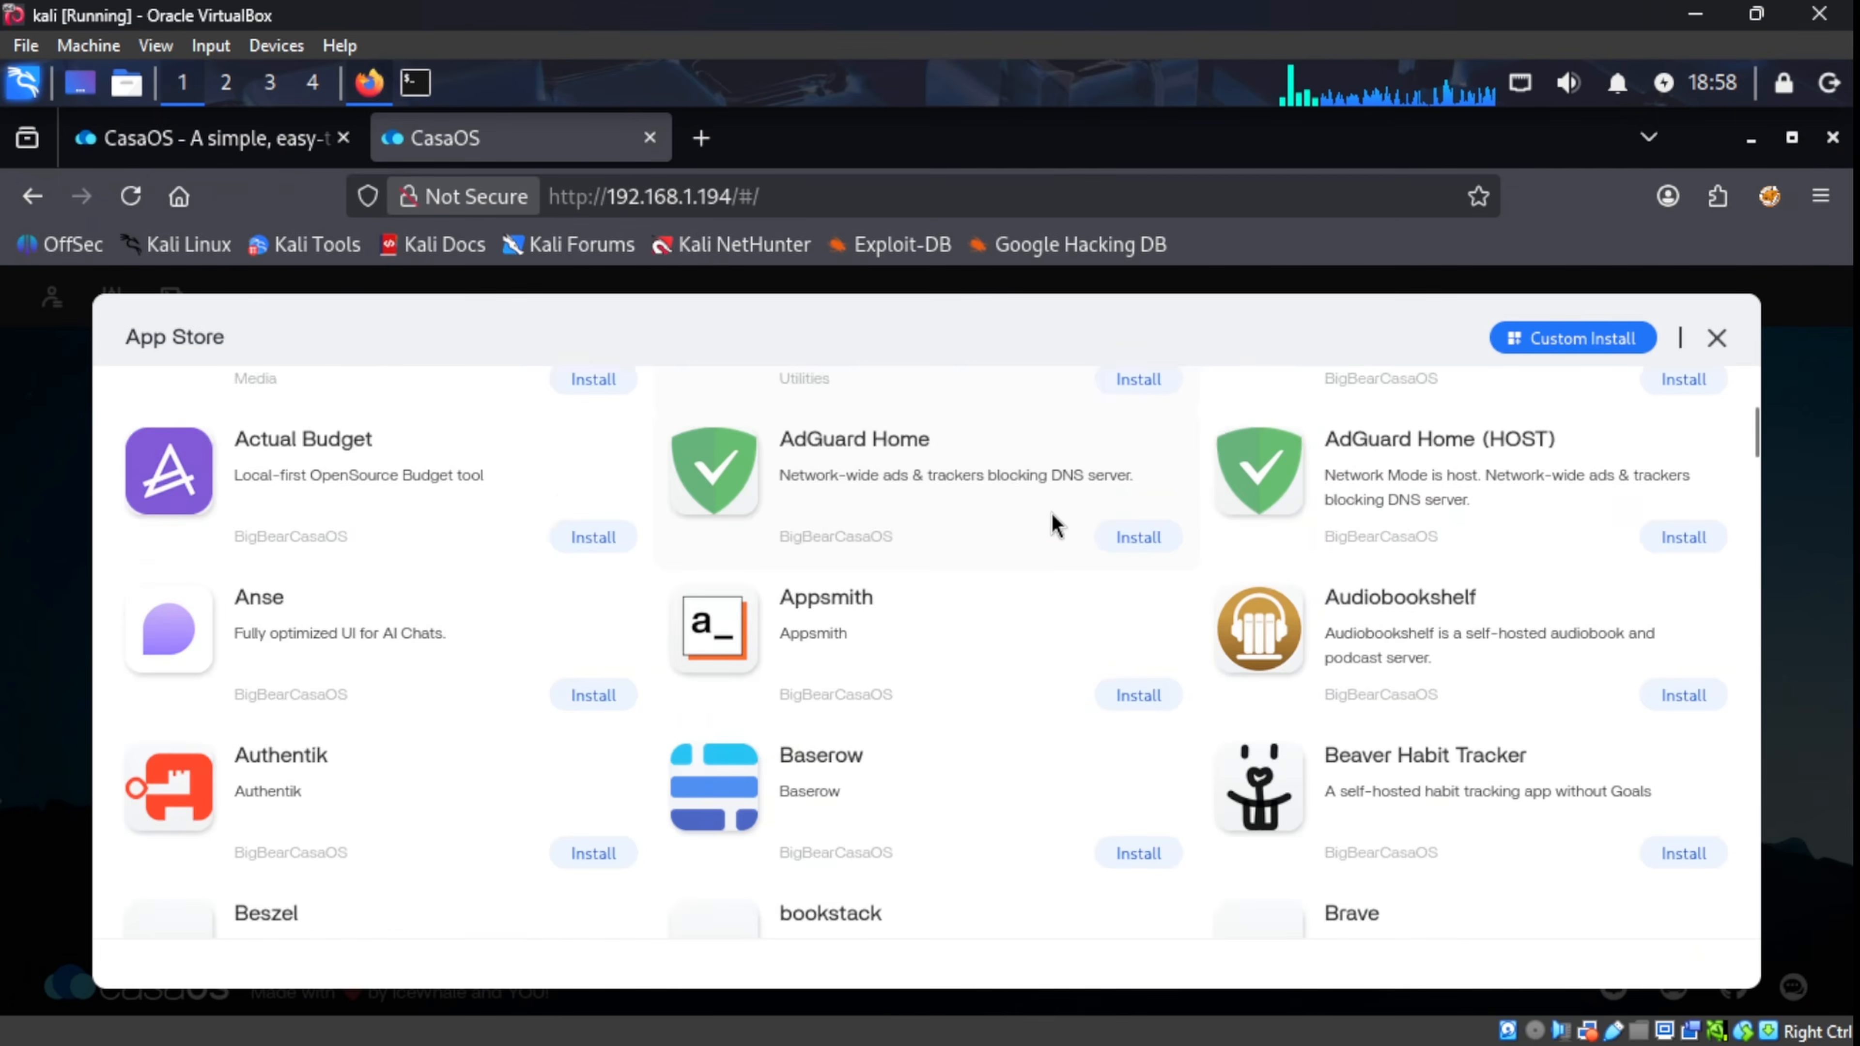
pyautogui.scroll(-9, 1061, 521)
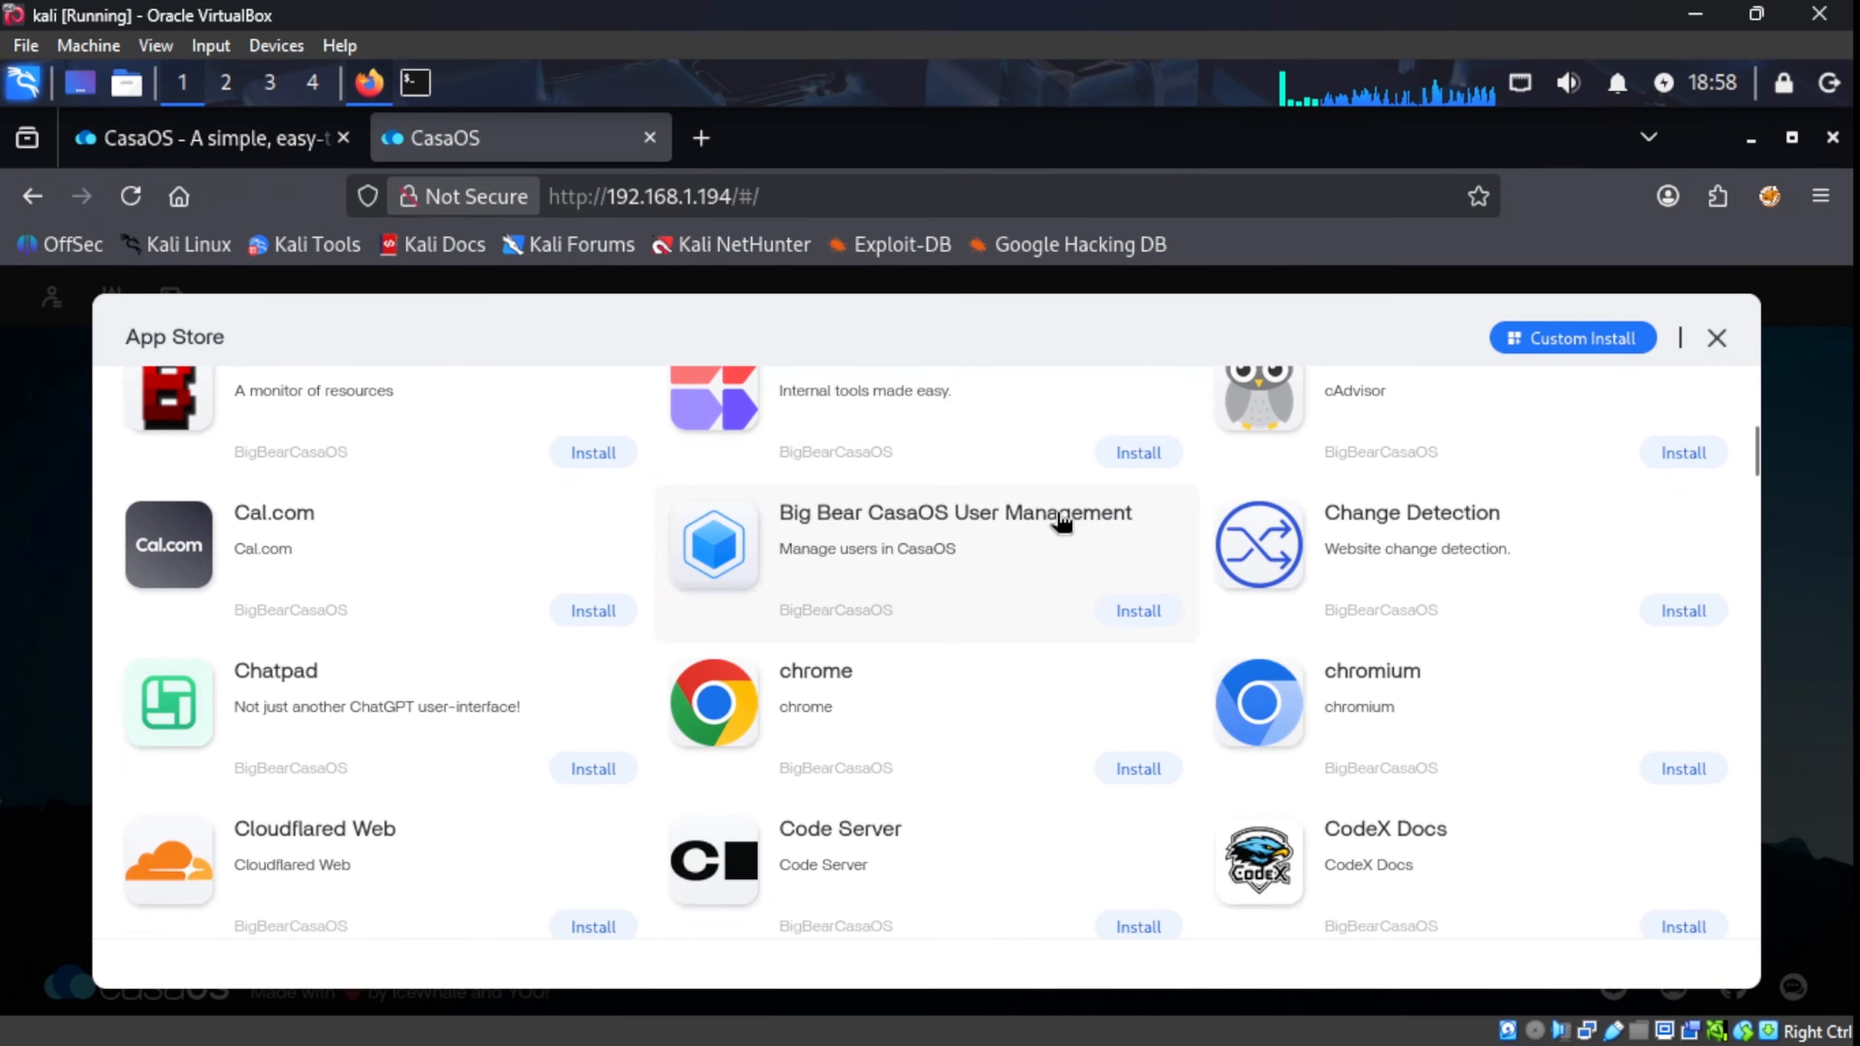
pyautogui.scroll(-9, 1061, 521)
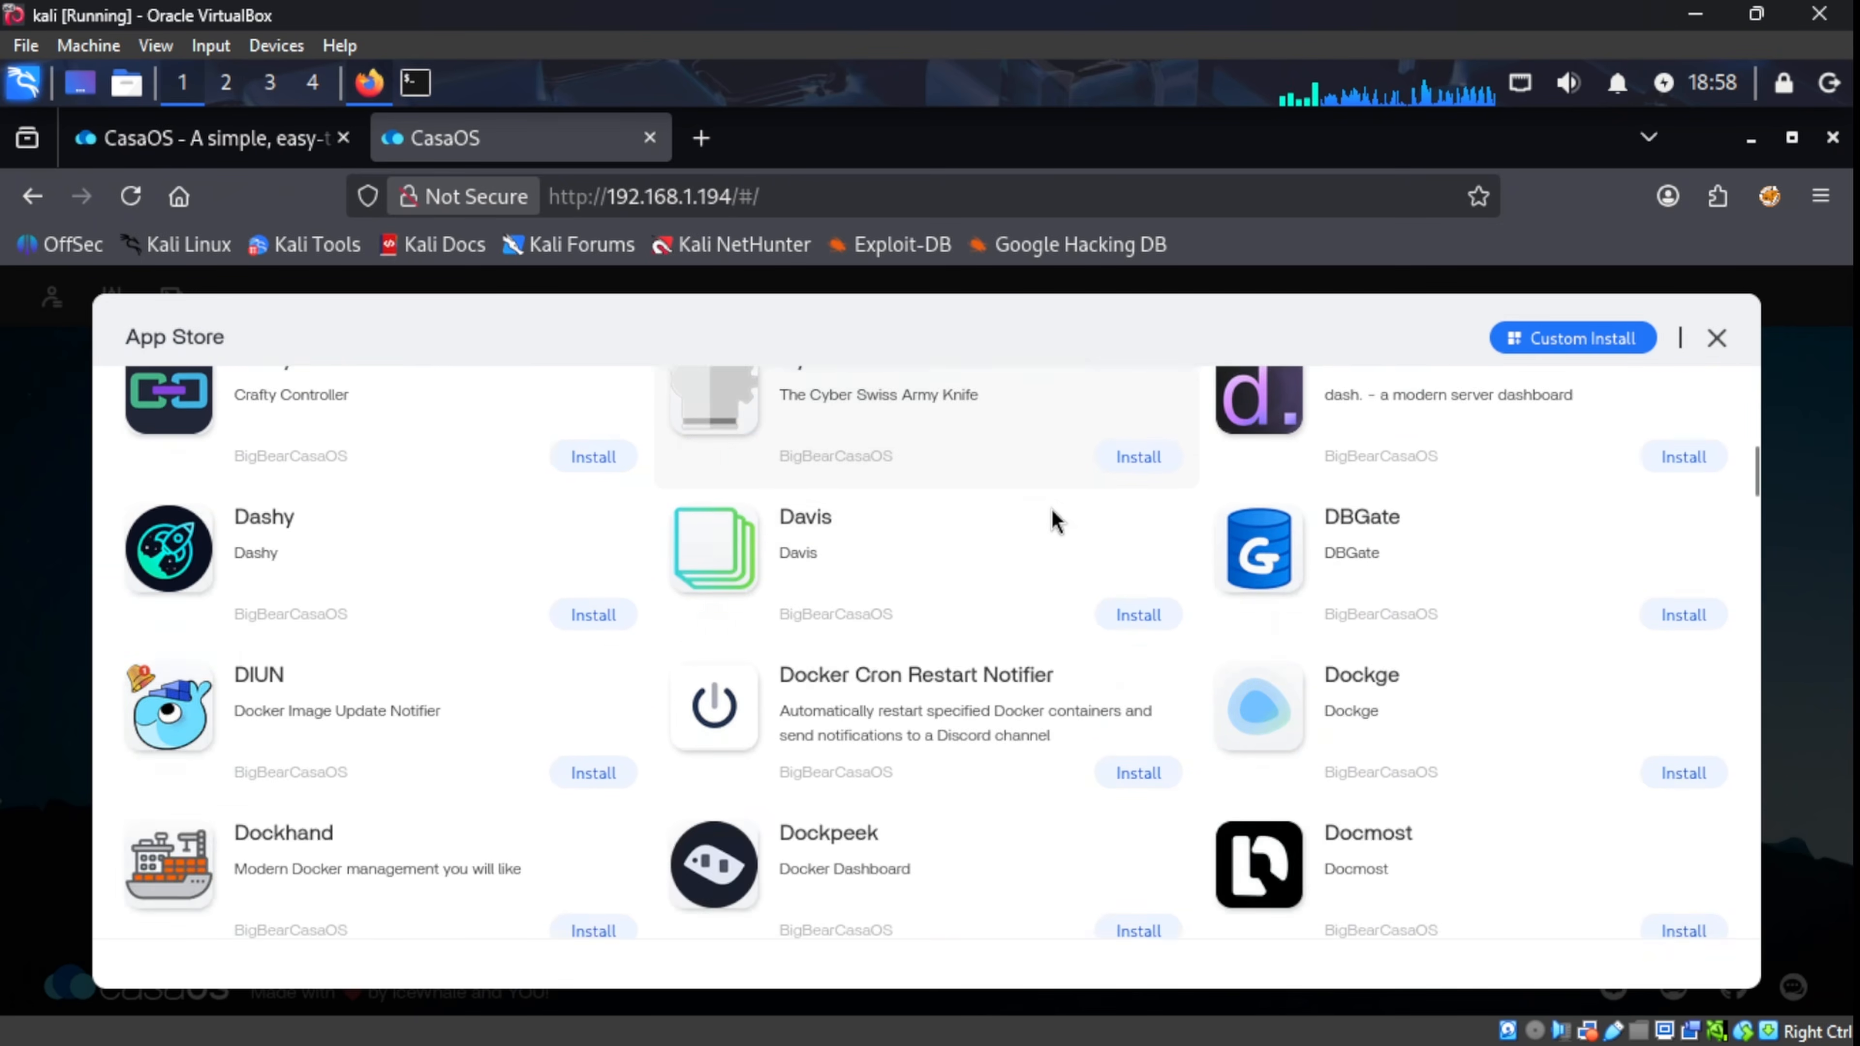
pyautogui.scroll(-5, 1055, 522)
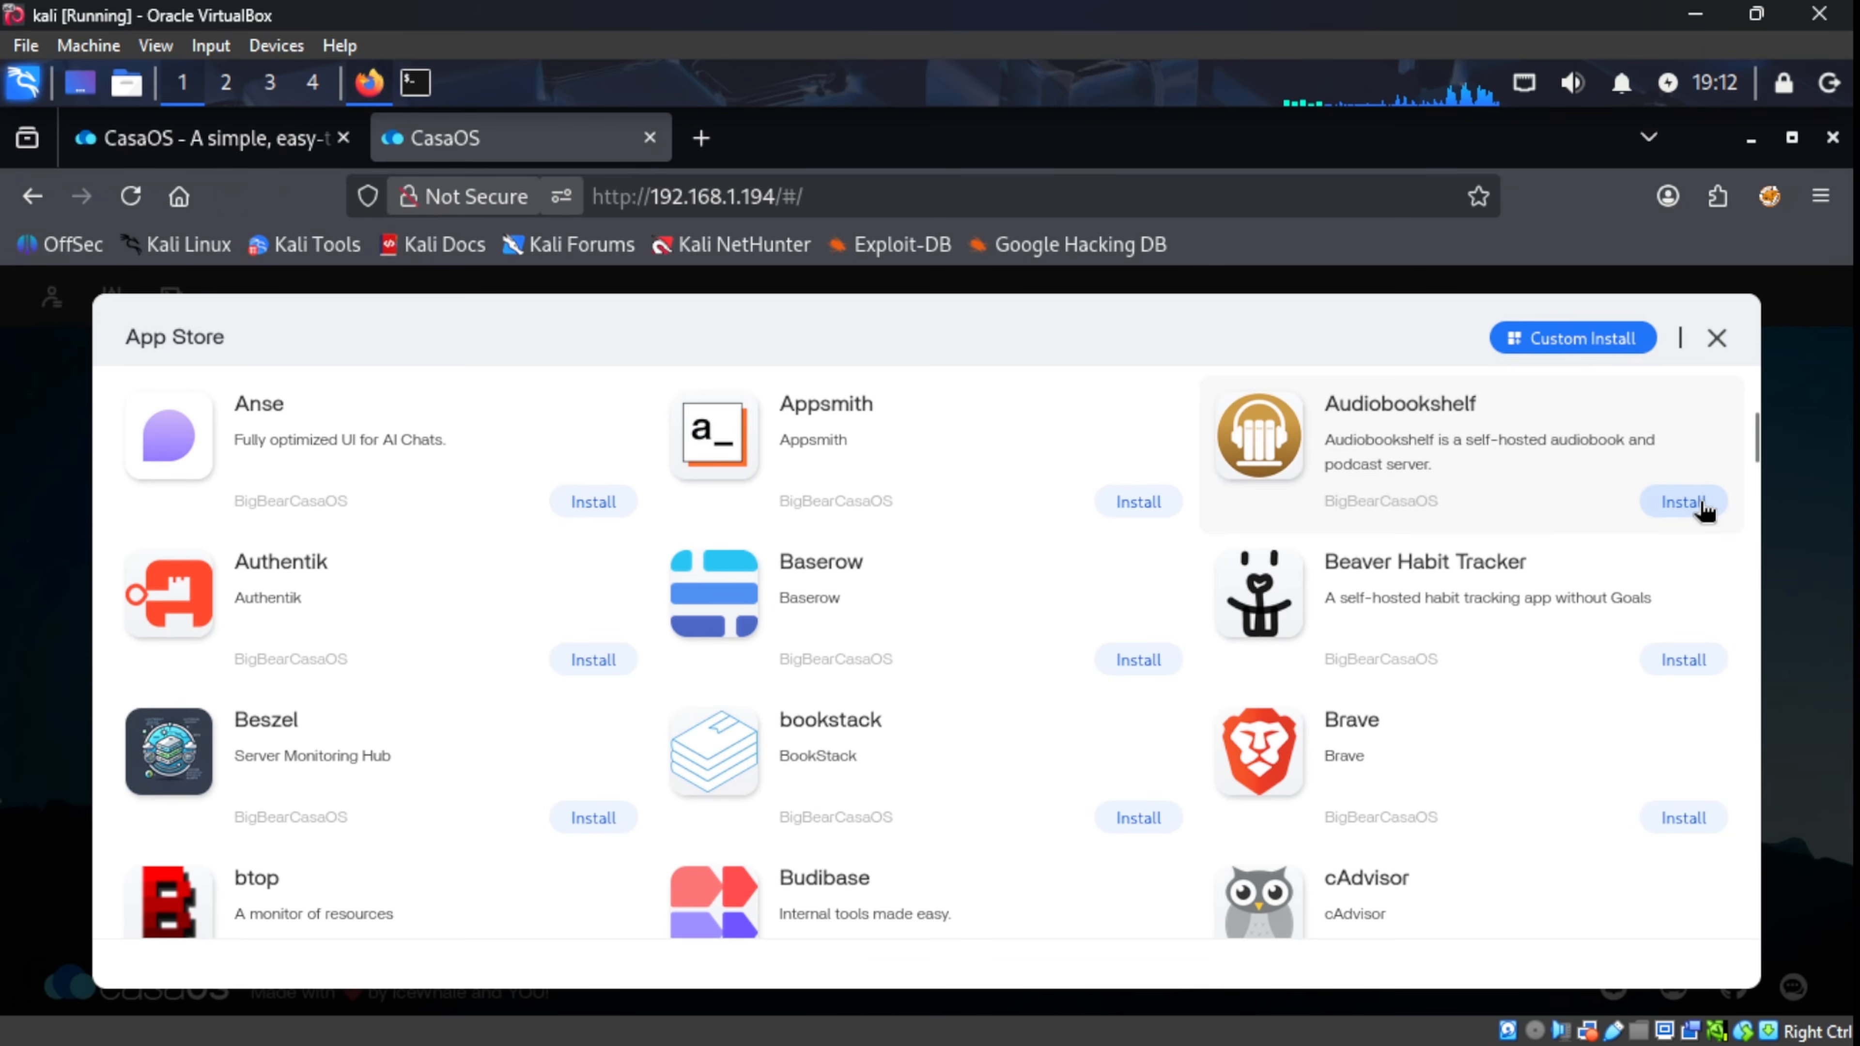
# Step: Install Audiobookshelf from its App Store card and launch it from the dashboard
pyautogui.click(1701, 504)
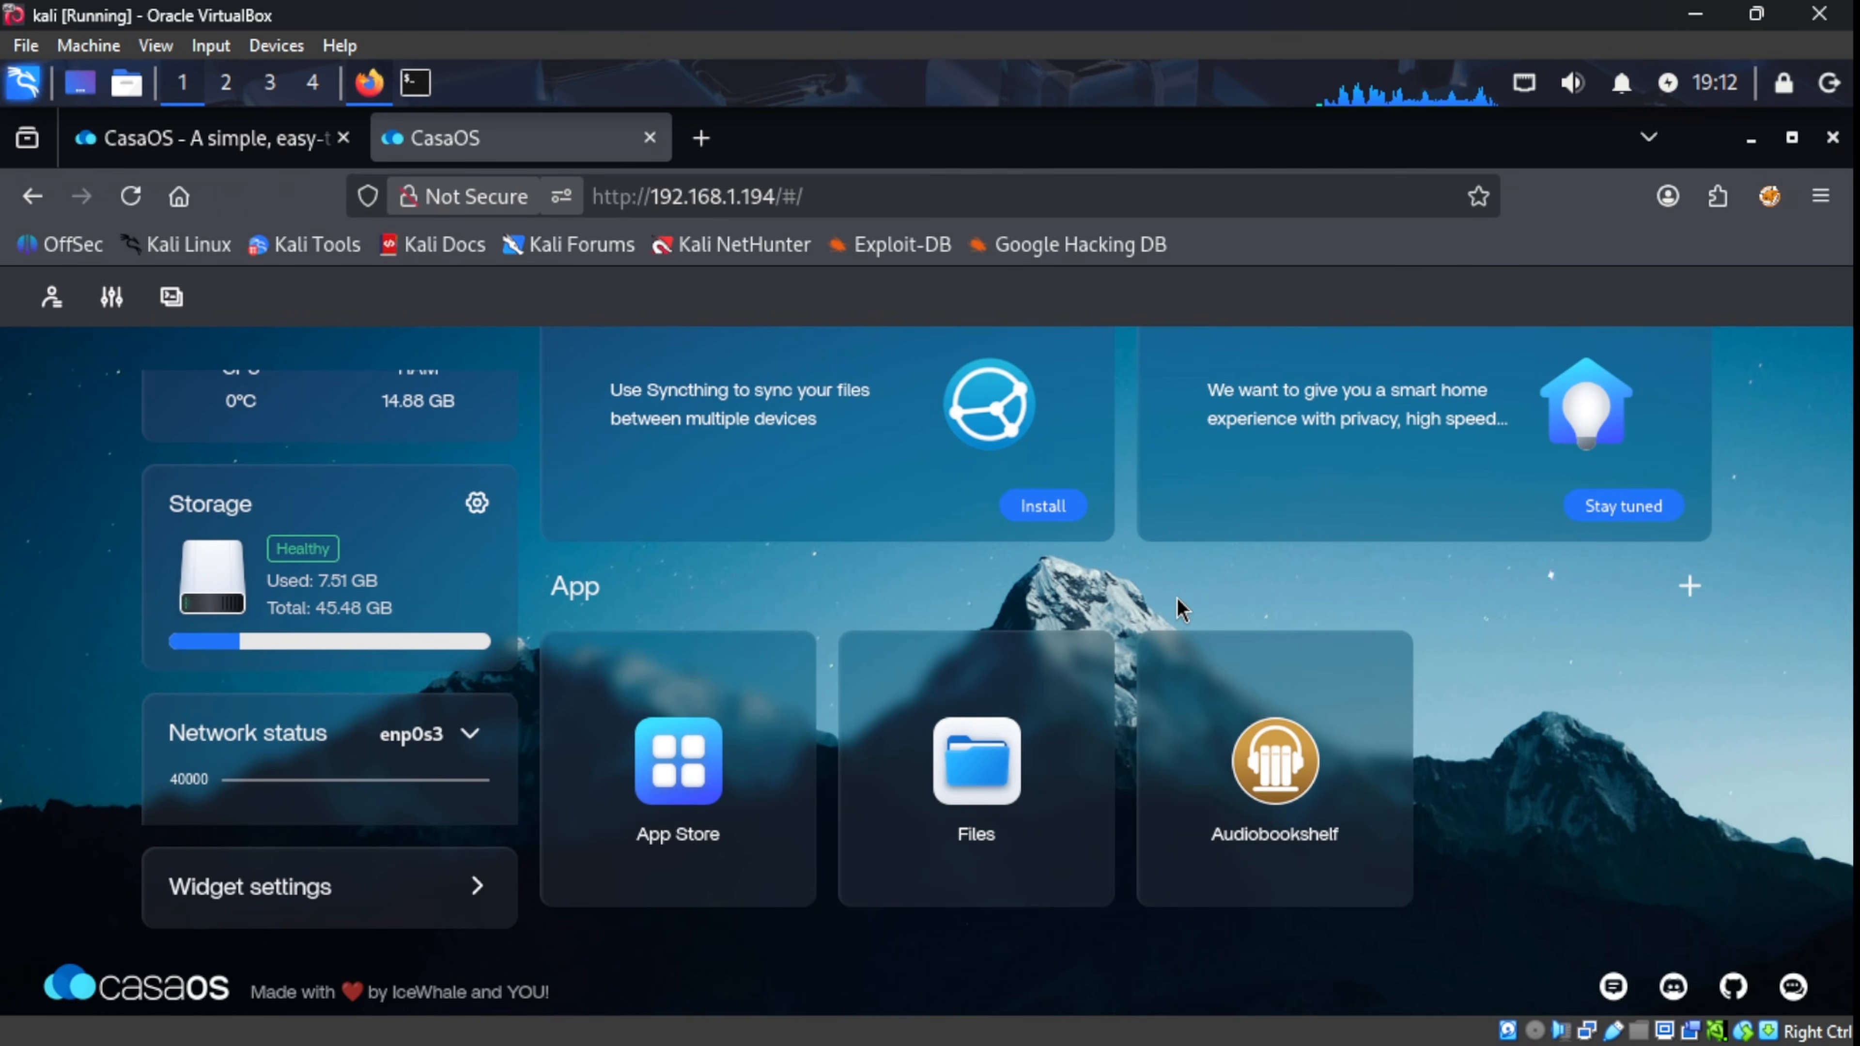
pyautogui.click(1278, 771)
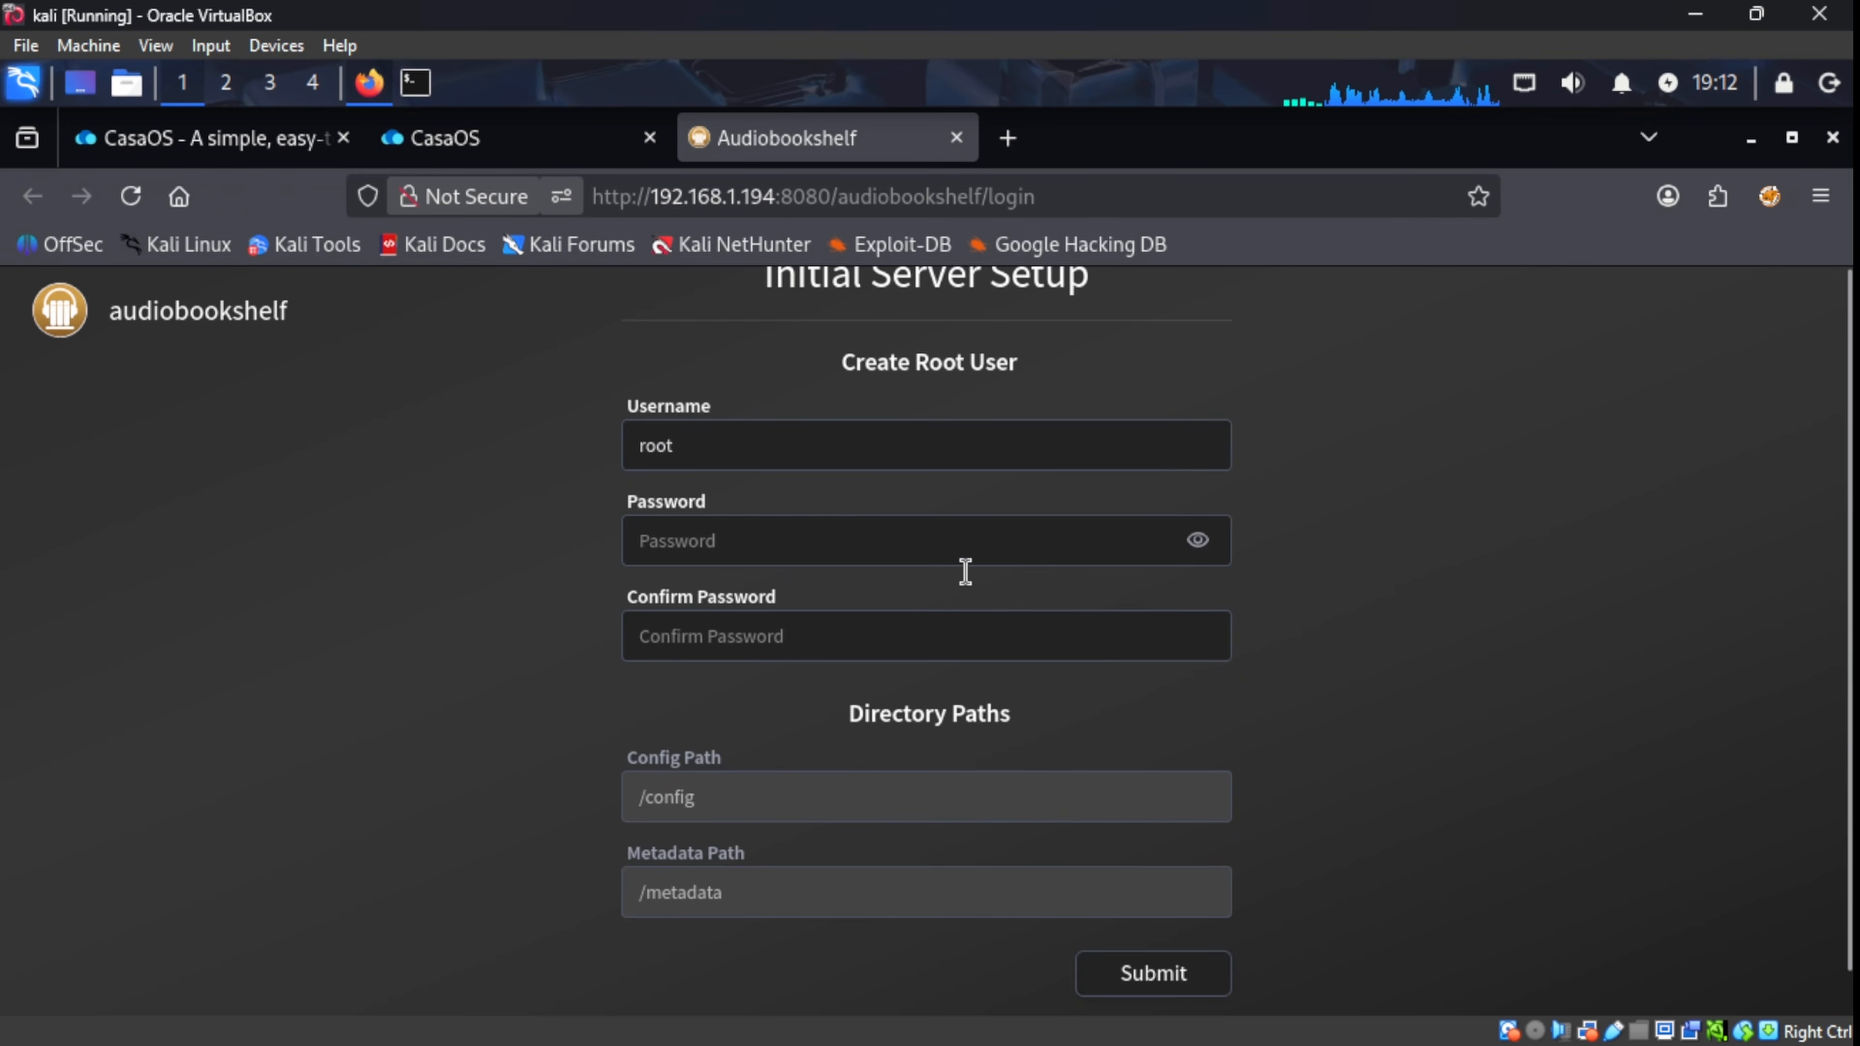
# Step: Complete the Initial Server Setup with a confirmed root password, declining the browser's save offer
pyautogui.click(953, 558)
pyautogui.write('********')
pyautogui.press('Tab')
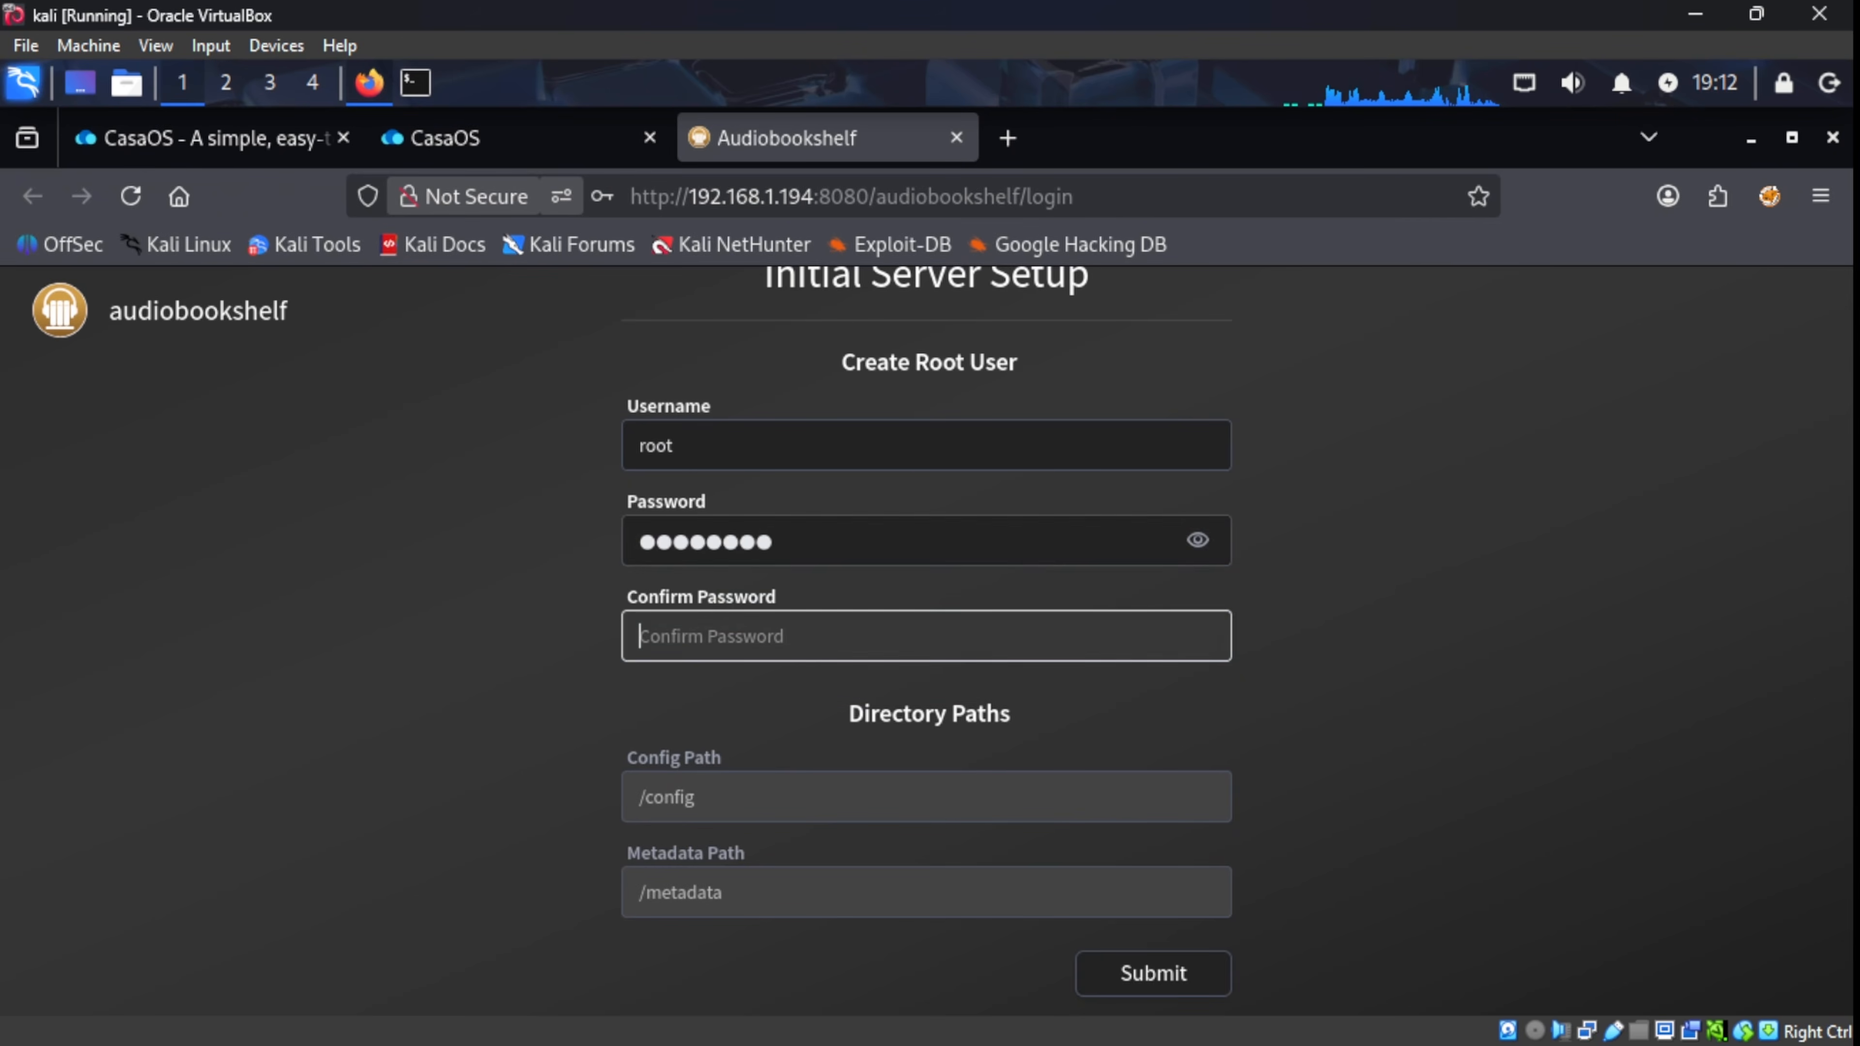
pyautogui.write('********')
pyautogui.click(1157, 974)
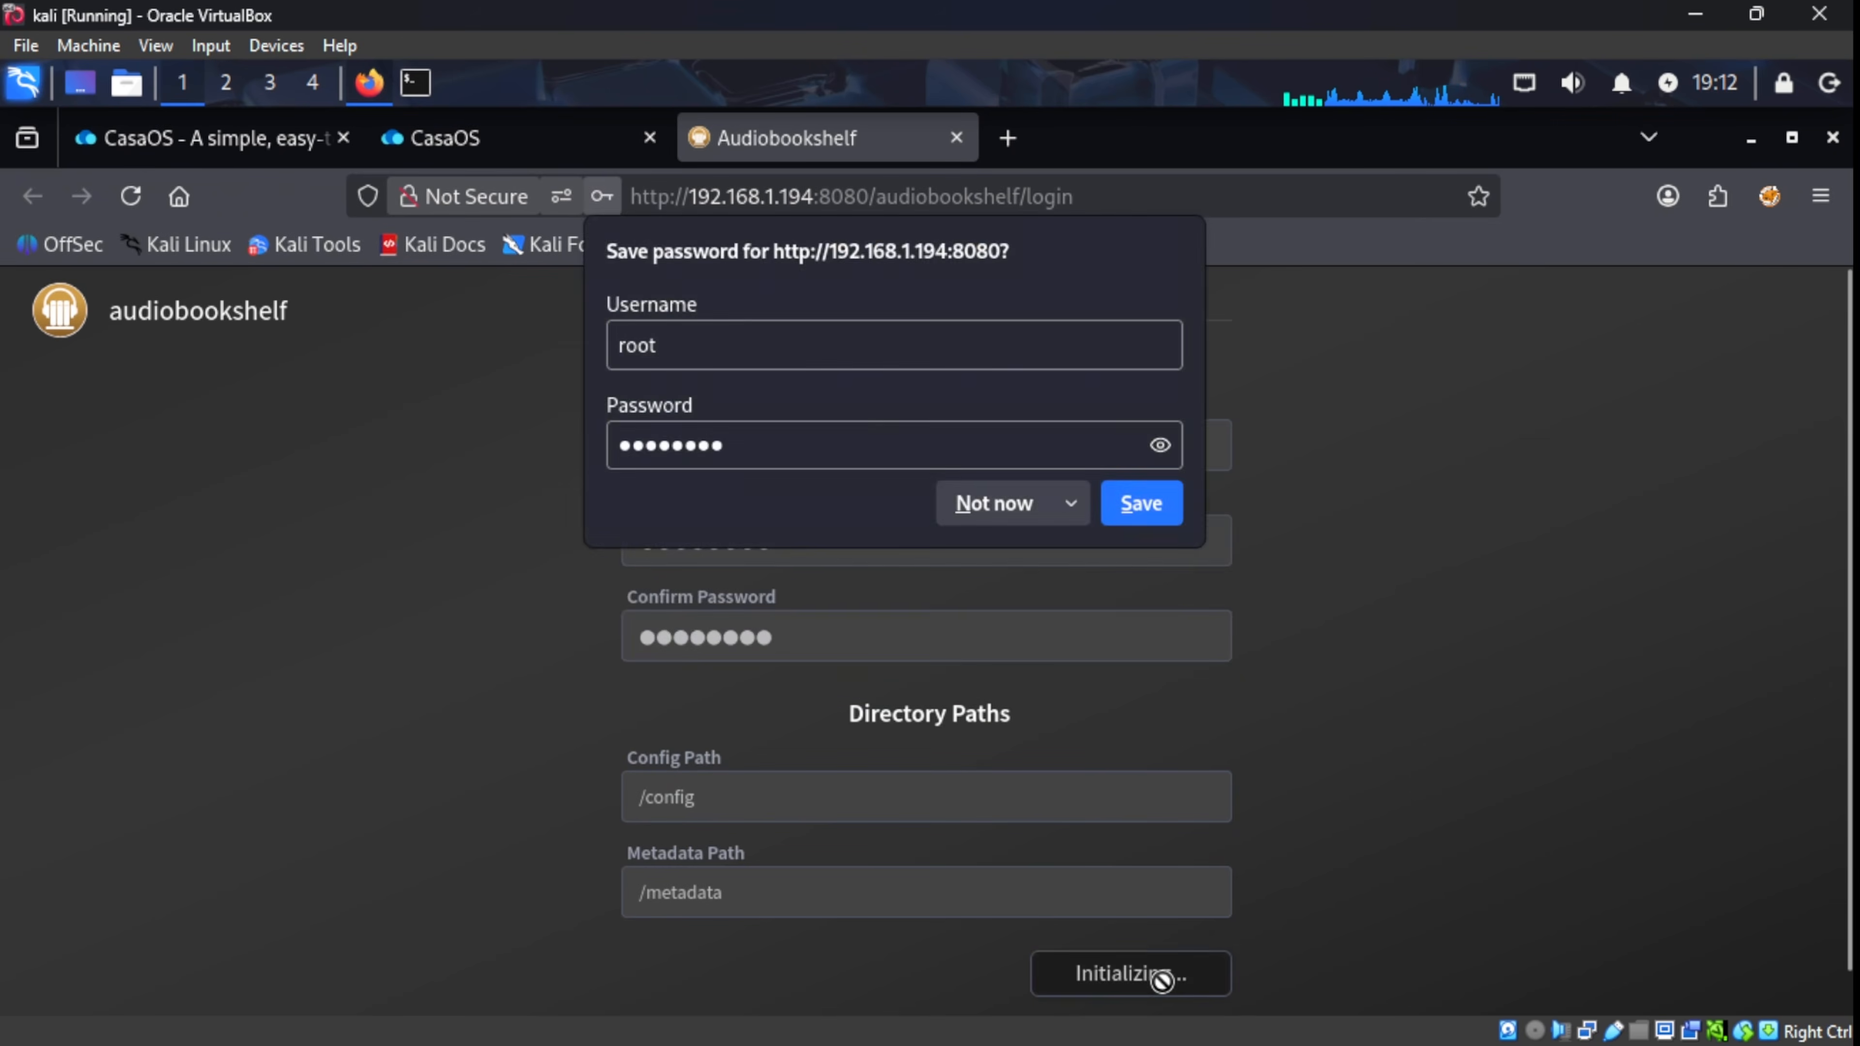
pyautogui.click(1022, 505)
# Step: Log in to Audiobookshelf as root without saving the password in Firefox
pyautogui.click(924, 491)
pyautogui.write('root')
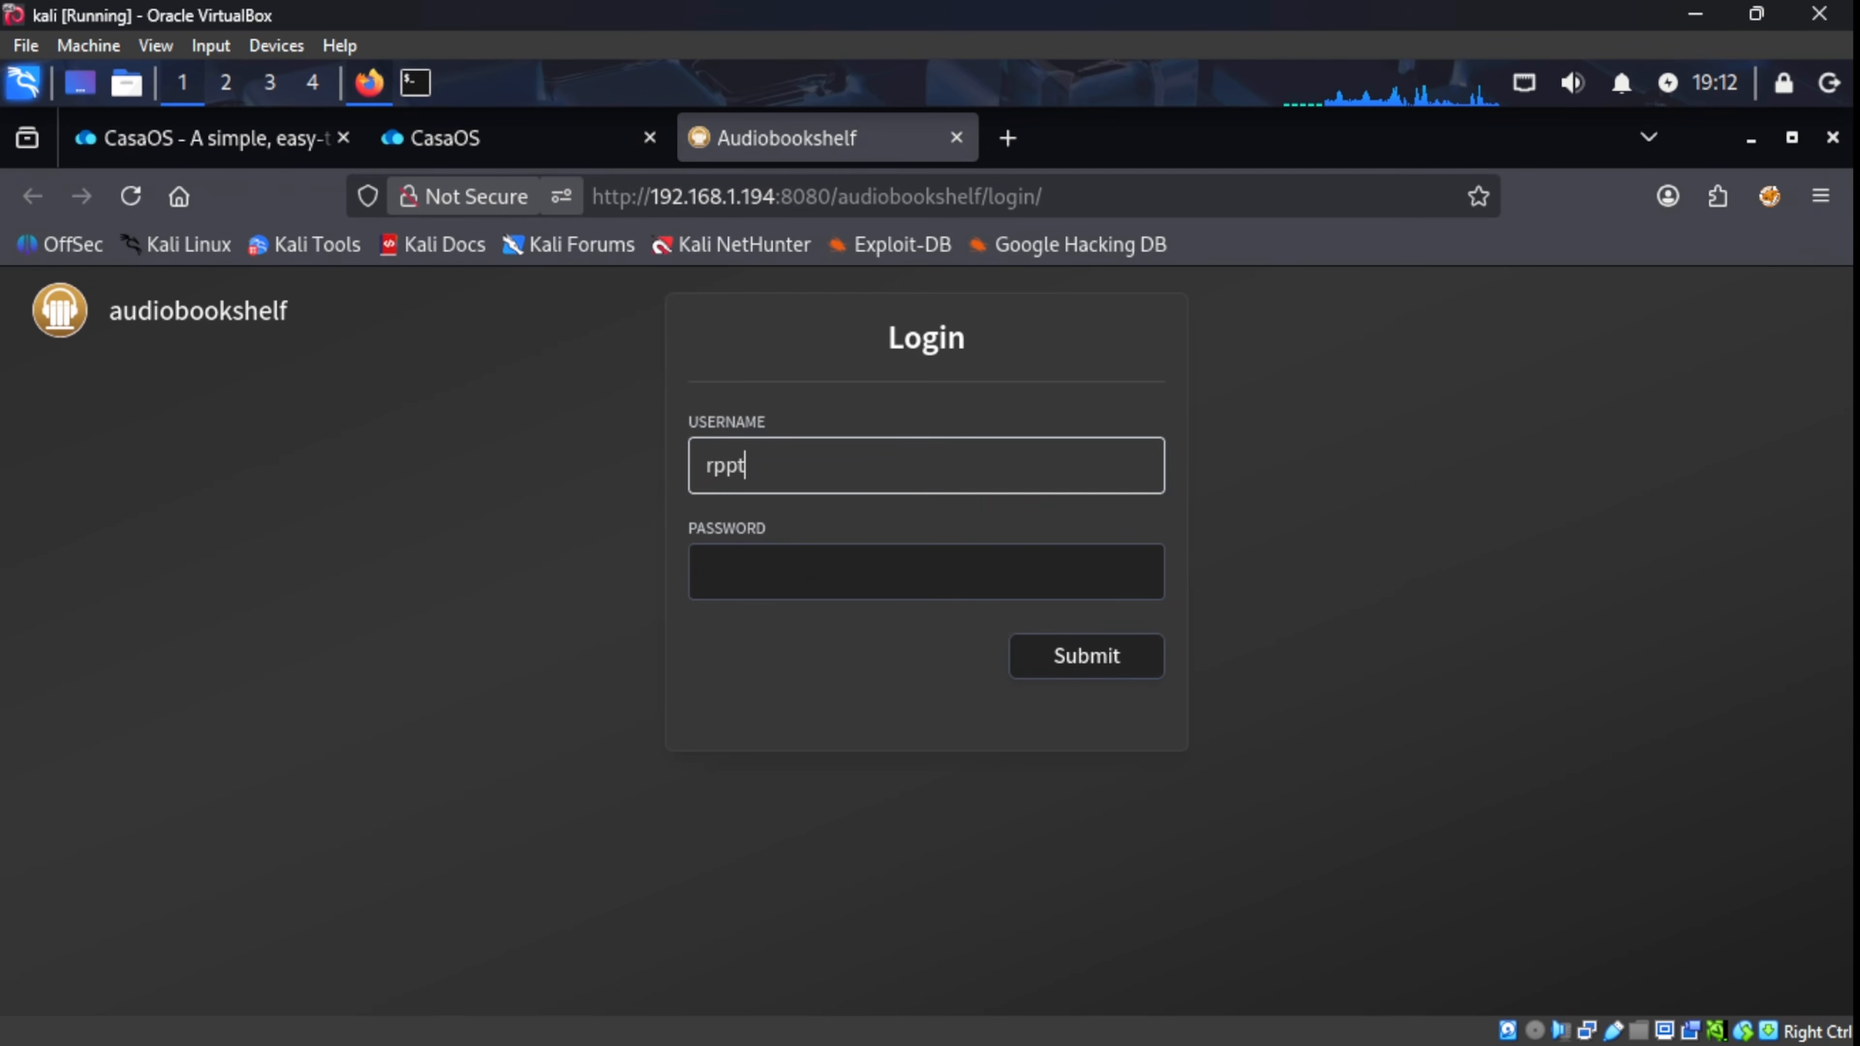
pyautogui.press('BackSpace')
pyautogui.press('BackSpace')
pyautogui.press('BackSpace')
pyautogui.write('oot')
pyautogui.press('Tab')
pyautogui.write('********')
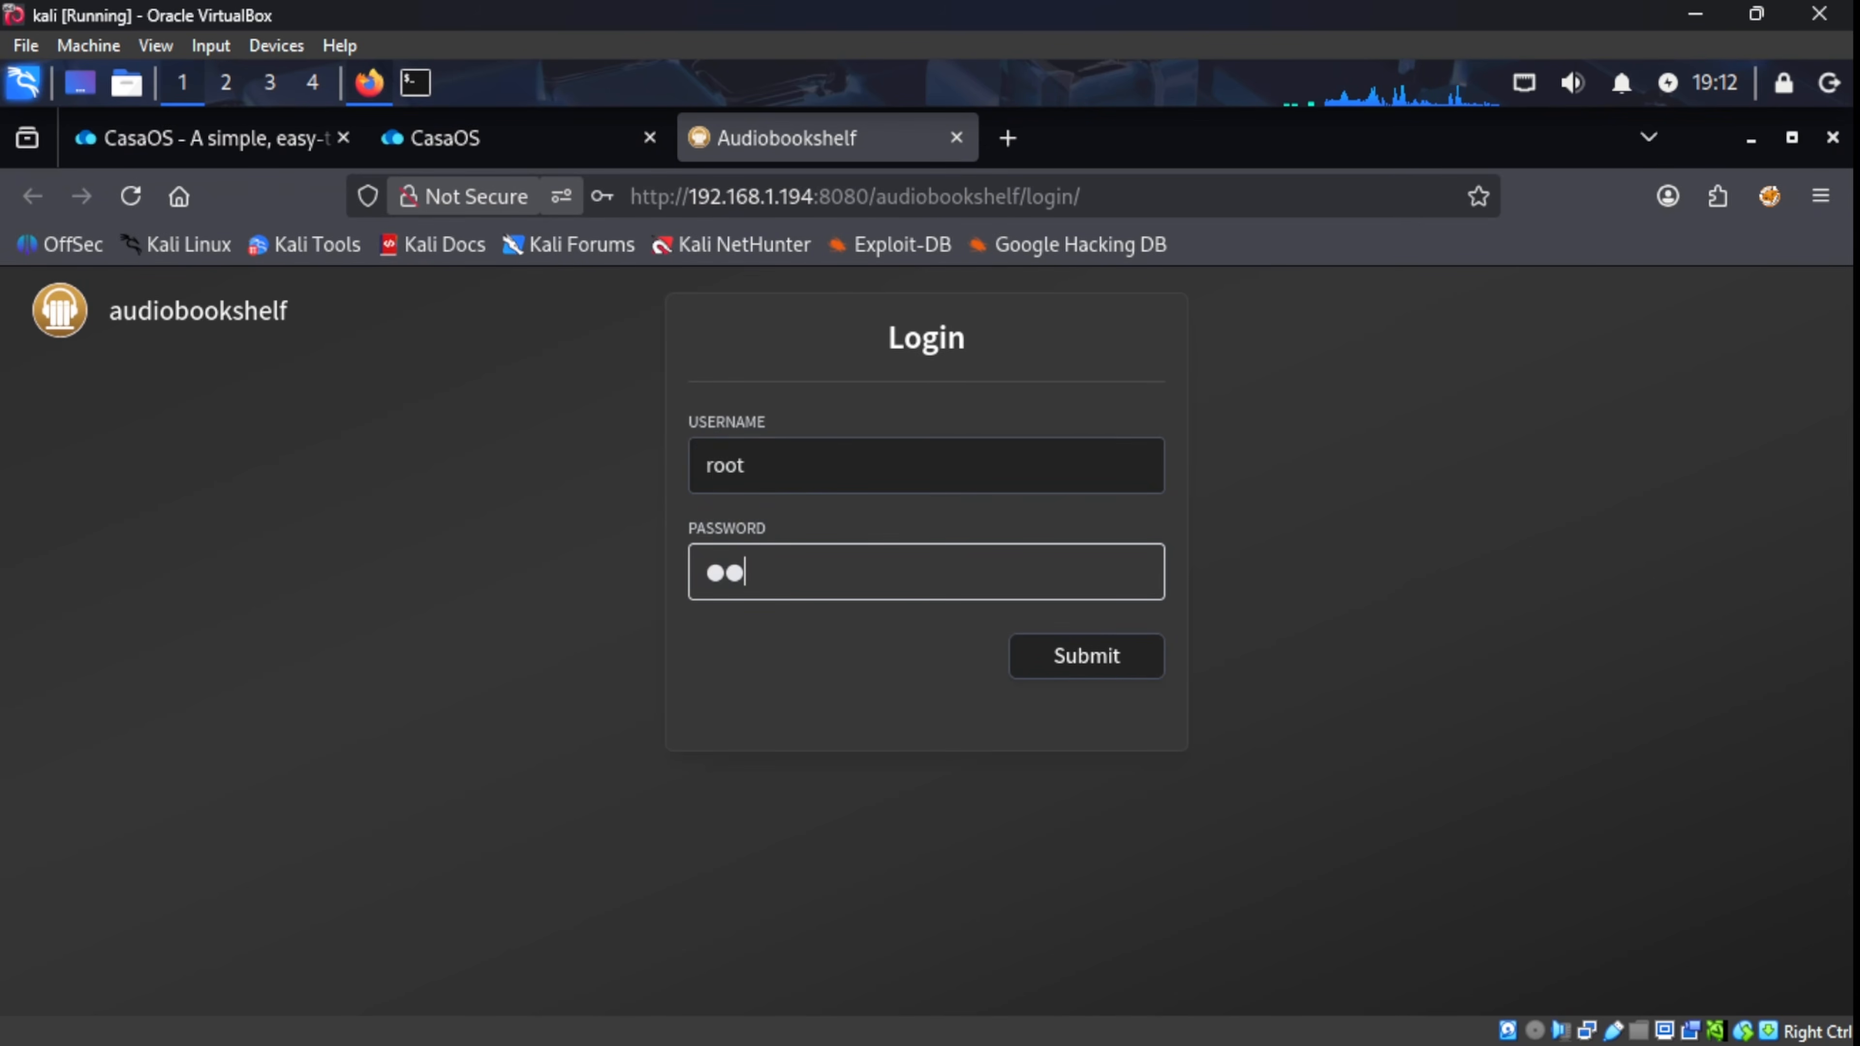
pyautogui.click(1078, 650)
pyautogui.click(1033, 509)
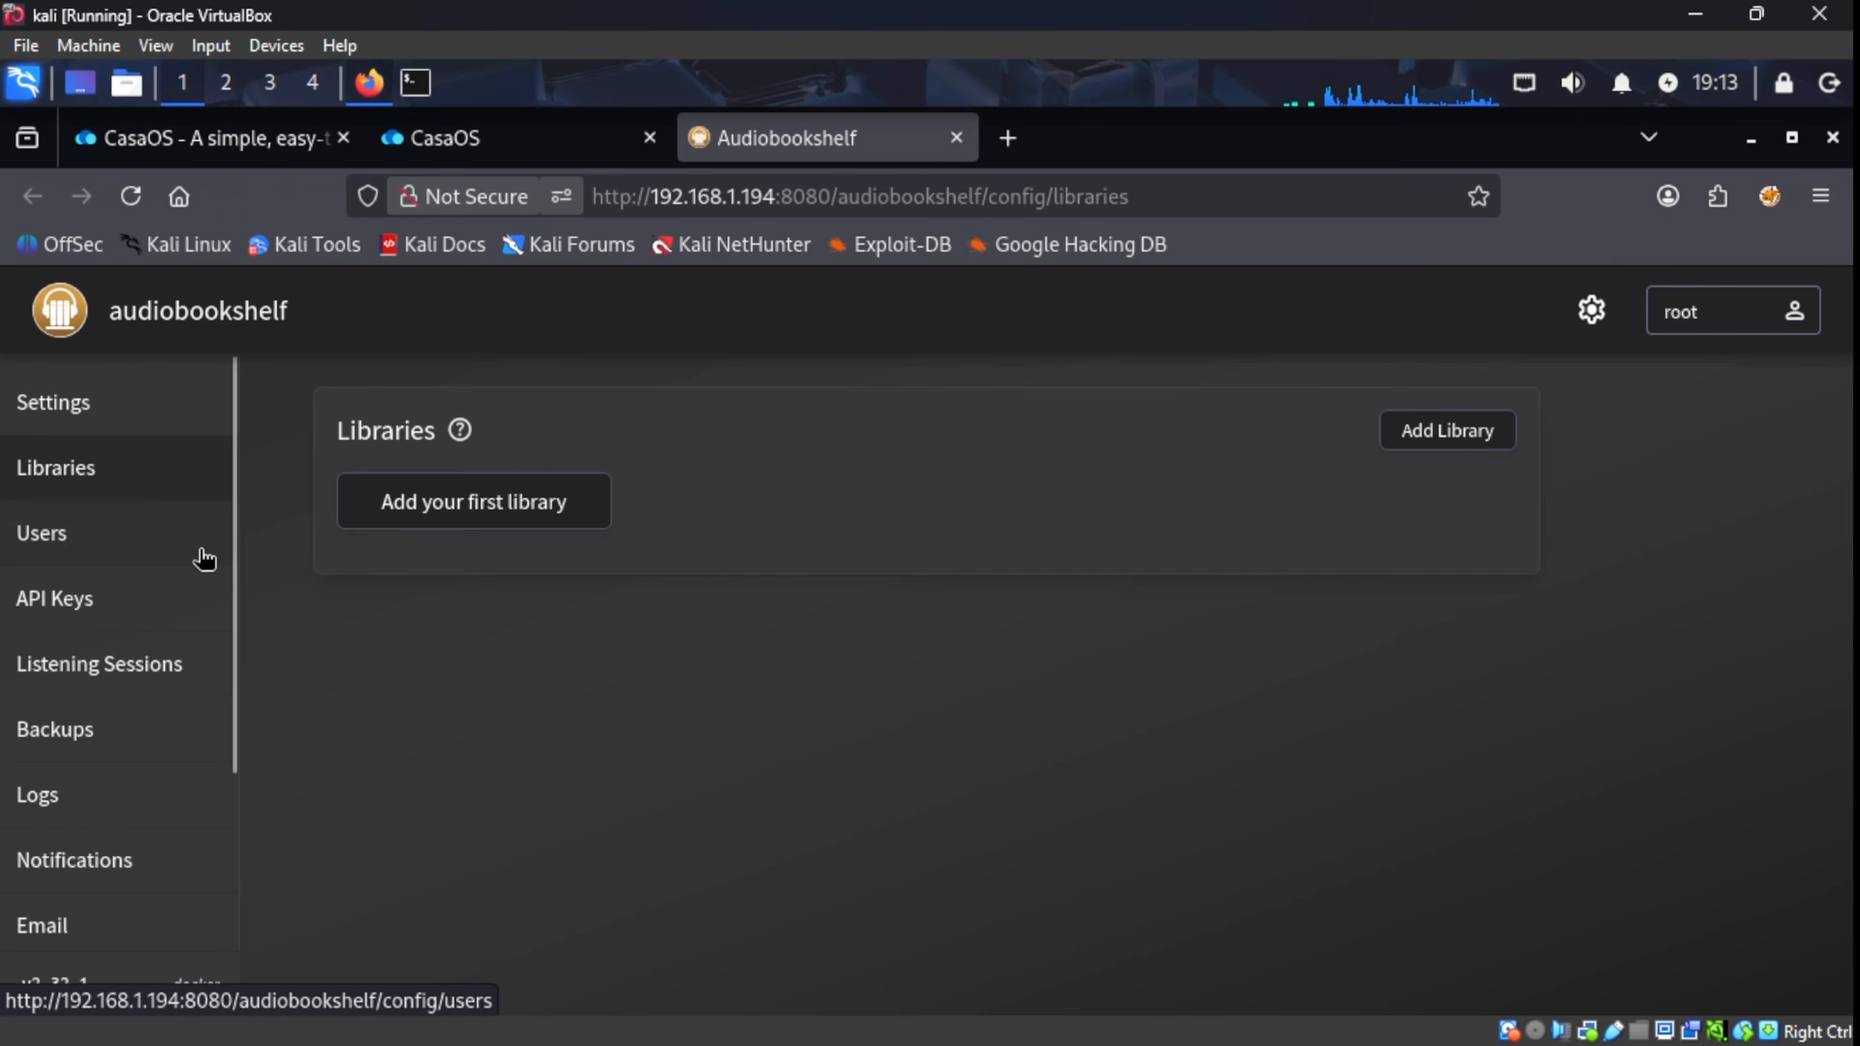
# Step: Open and cancel the Add your first library form, then view Settings and API Keys
pyautogui.scroll(-3, 205, 557)
pyautogui.scroll(3, 206, 549)
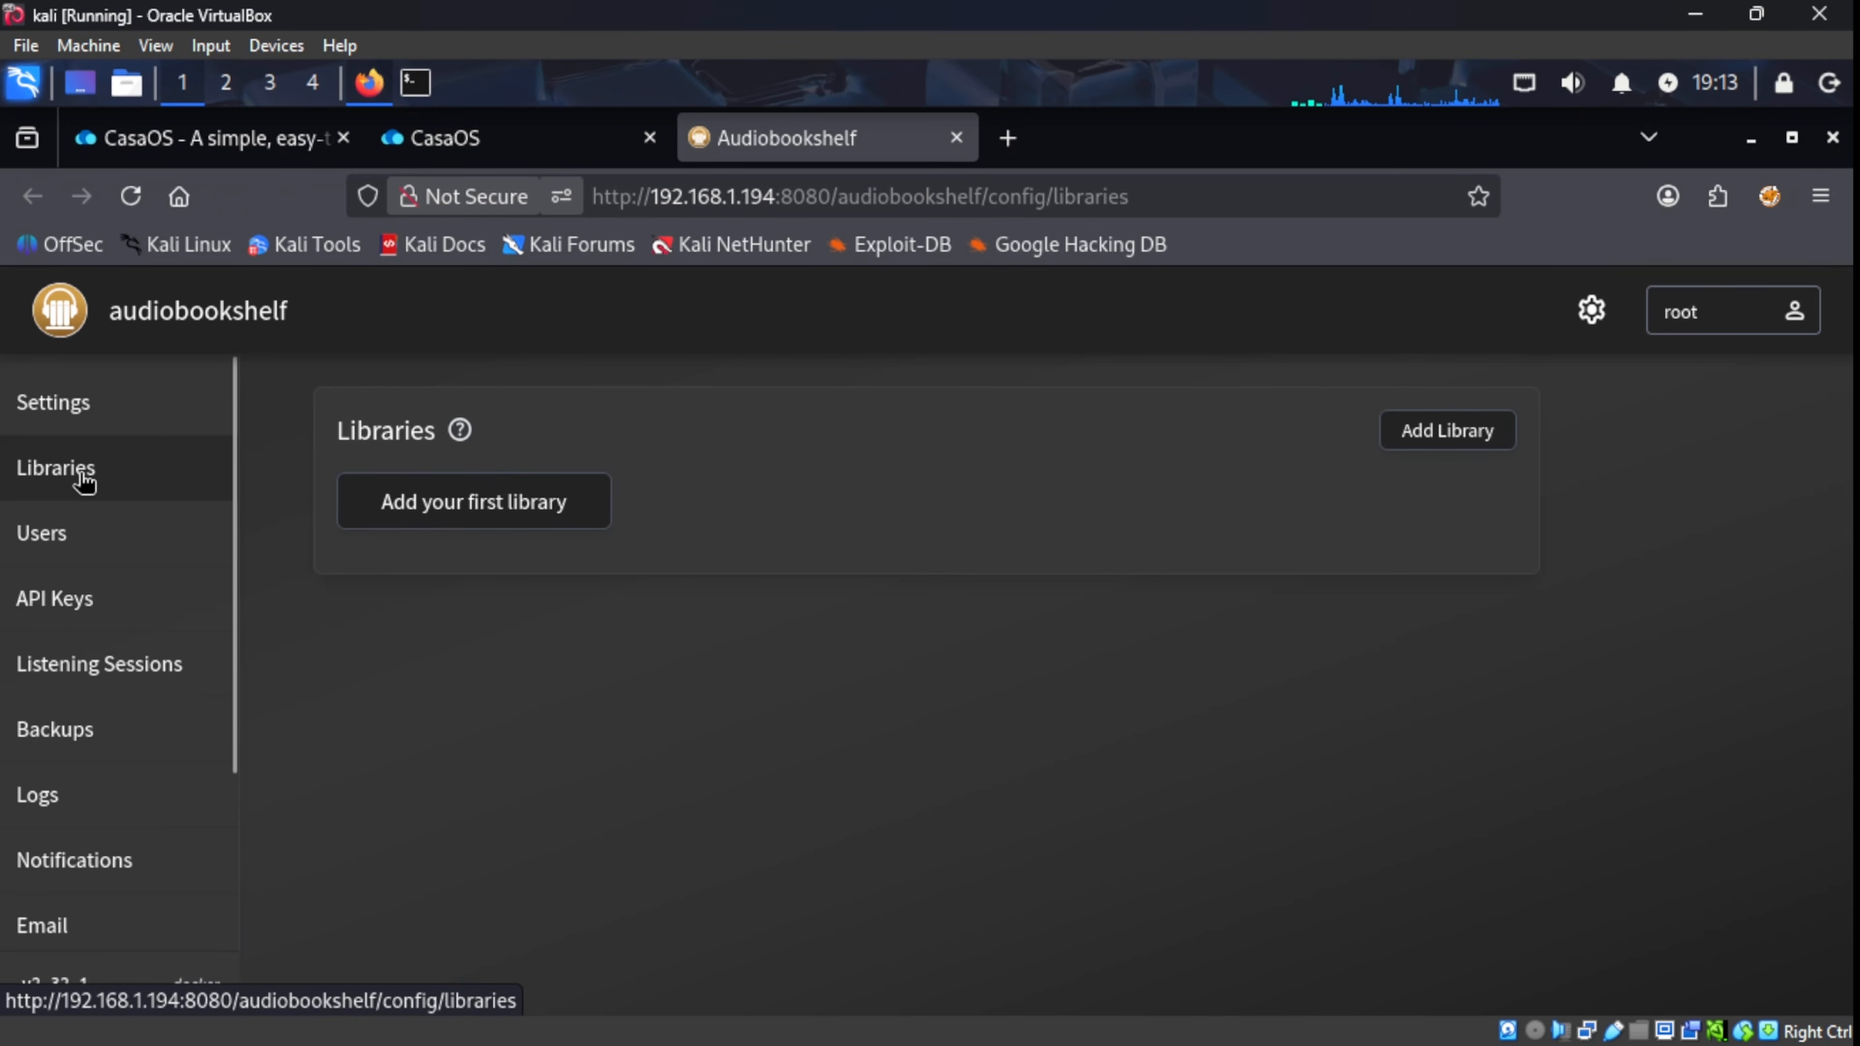
pyautogui.click(381, 503)
pyautogui.click(1575, 566)
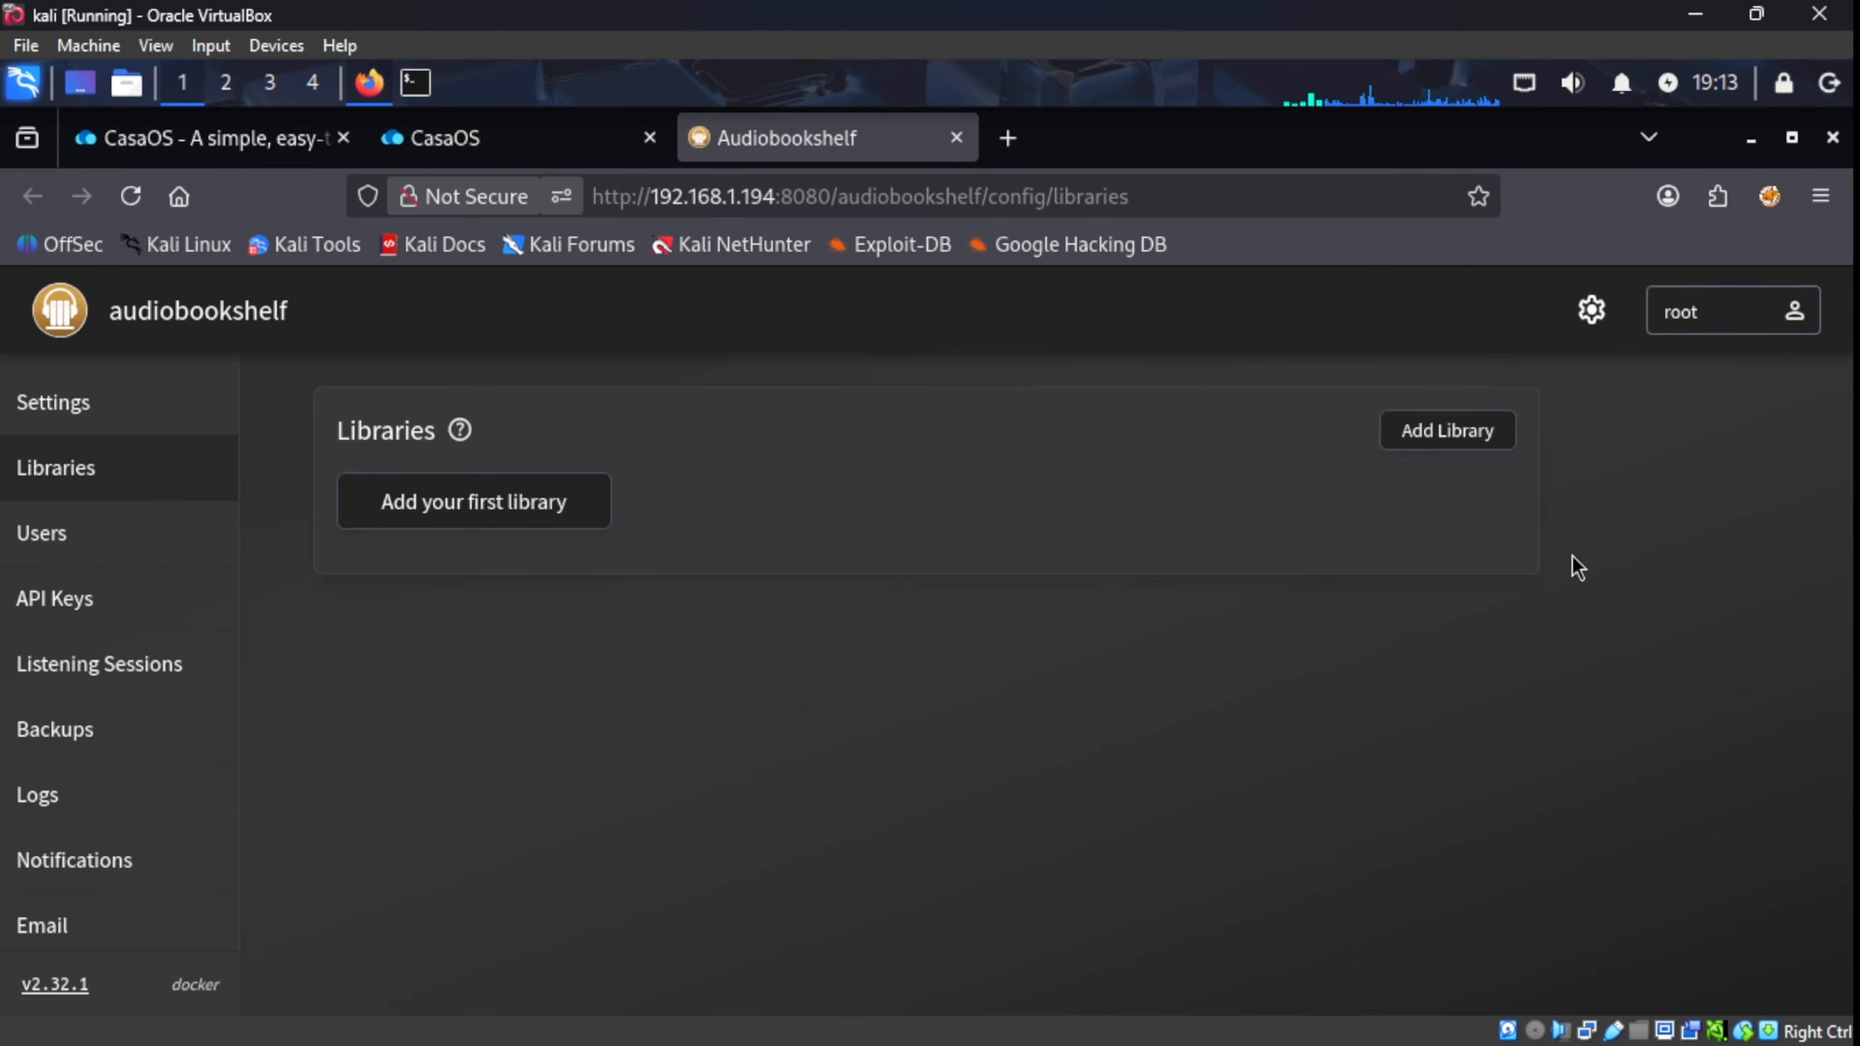
pyautogui.click(85, 409)
pyautogui.scroll(-5, 672, 656)
pyautogui.scroll(5, 685, 638)
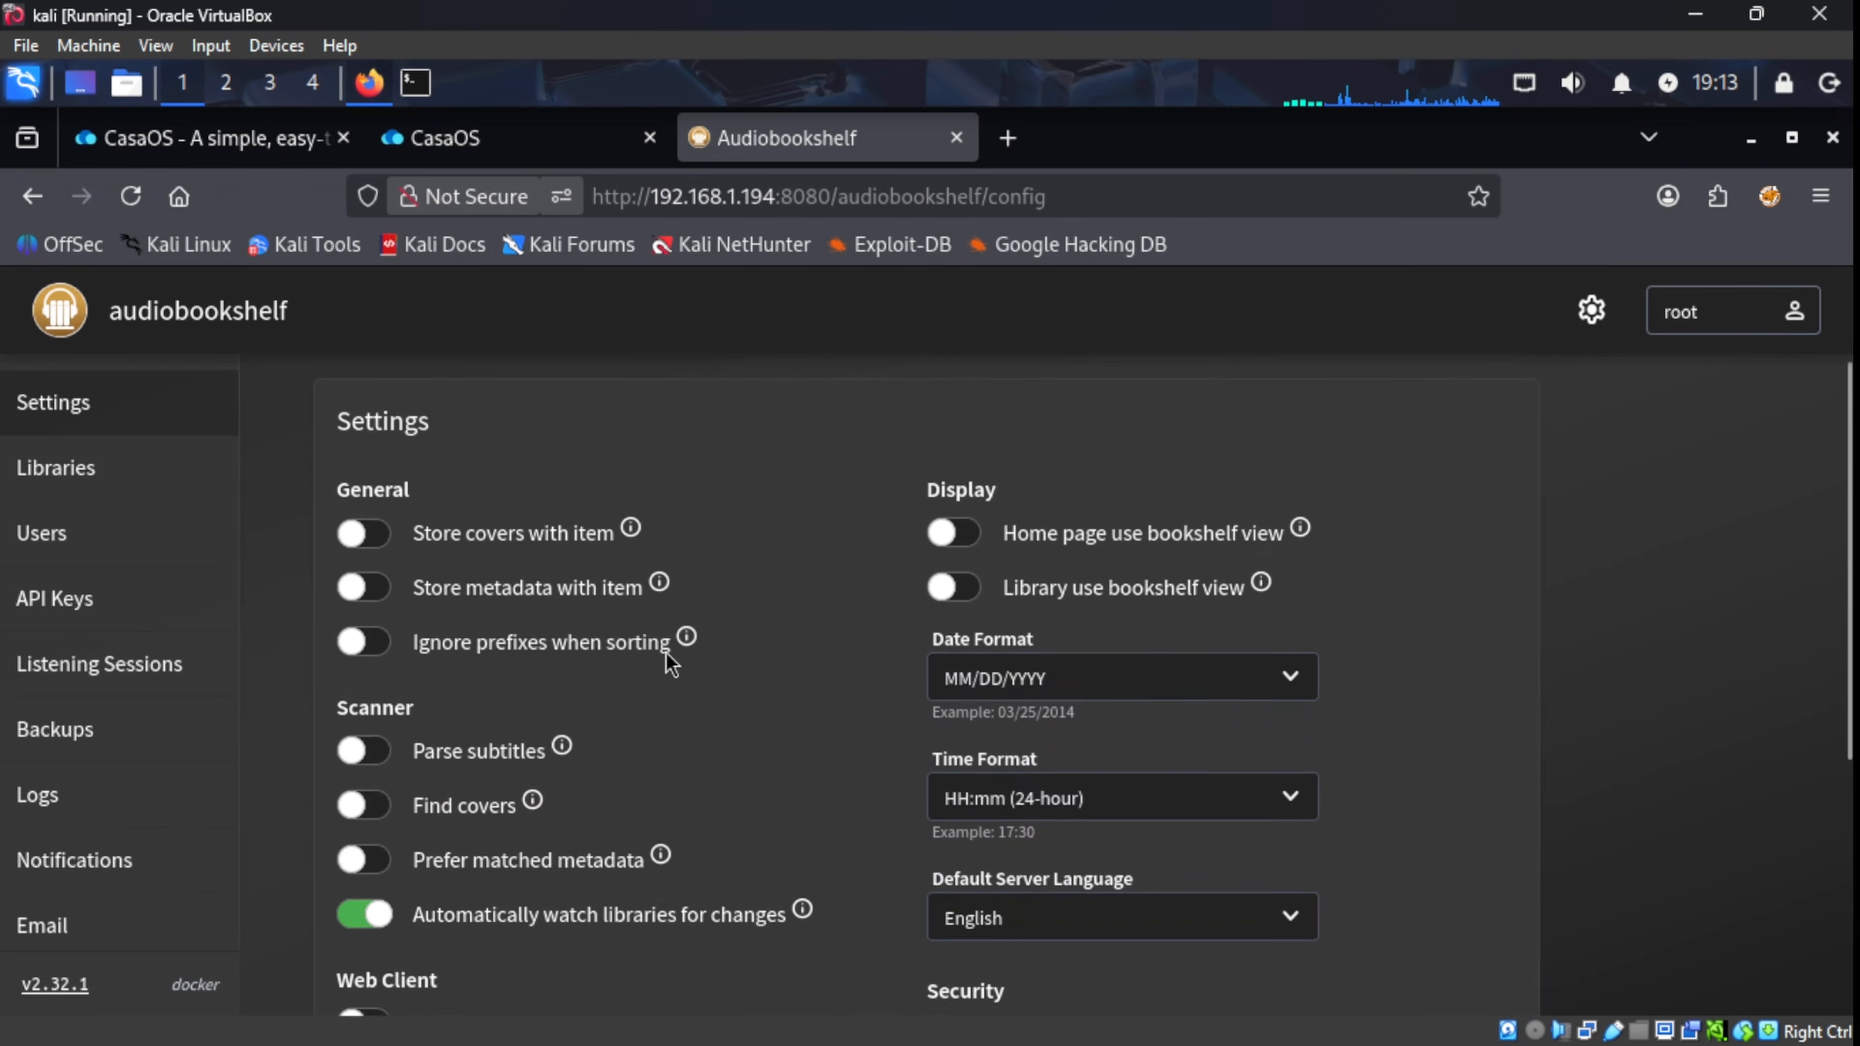
pyautogui.click(83, 599)
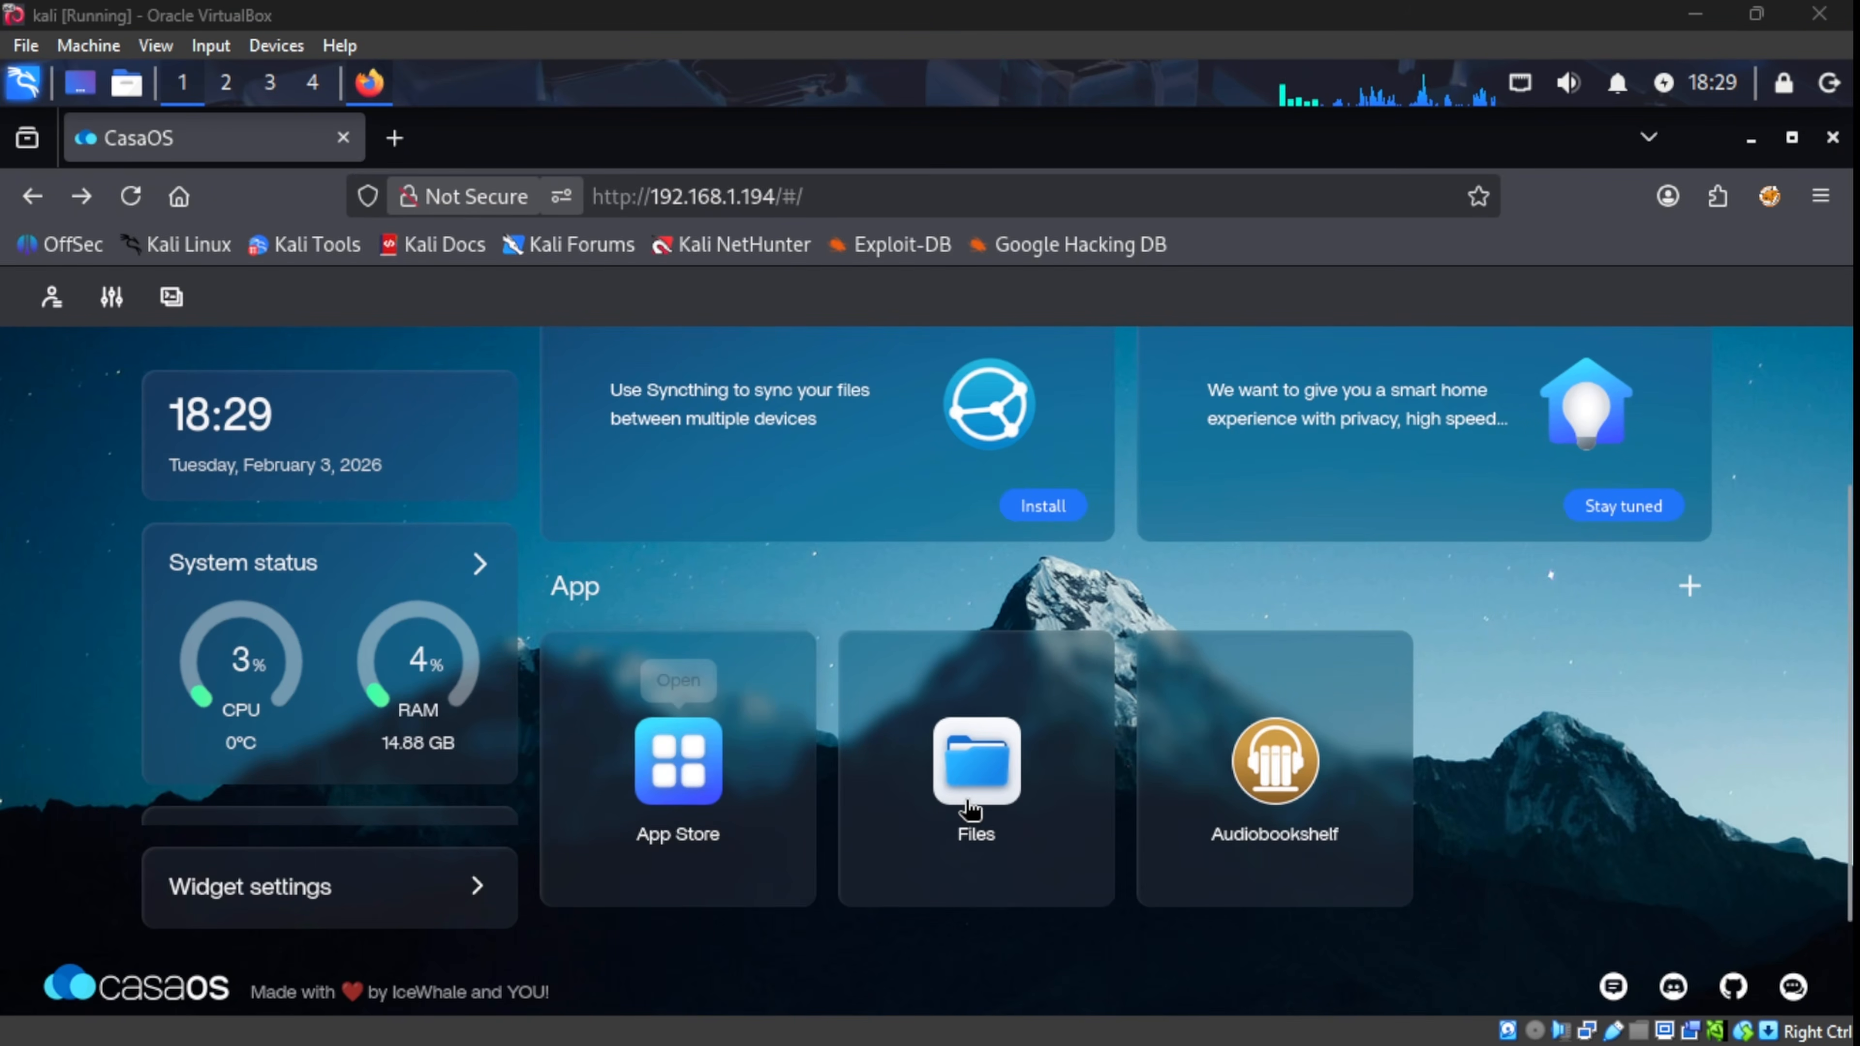
# Step: Browse big-bear-audiobookshelf's media folder in Files, then the 27-item Root directory
pyautogui.click(965, 806)
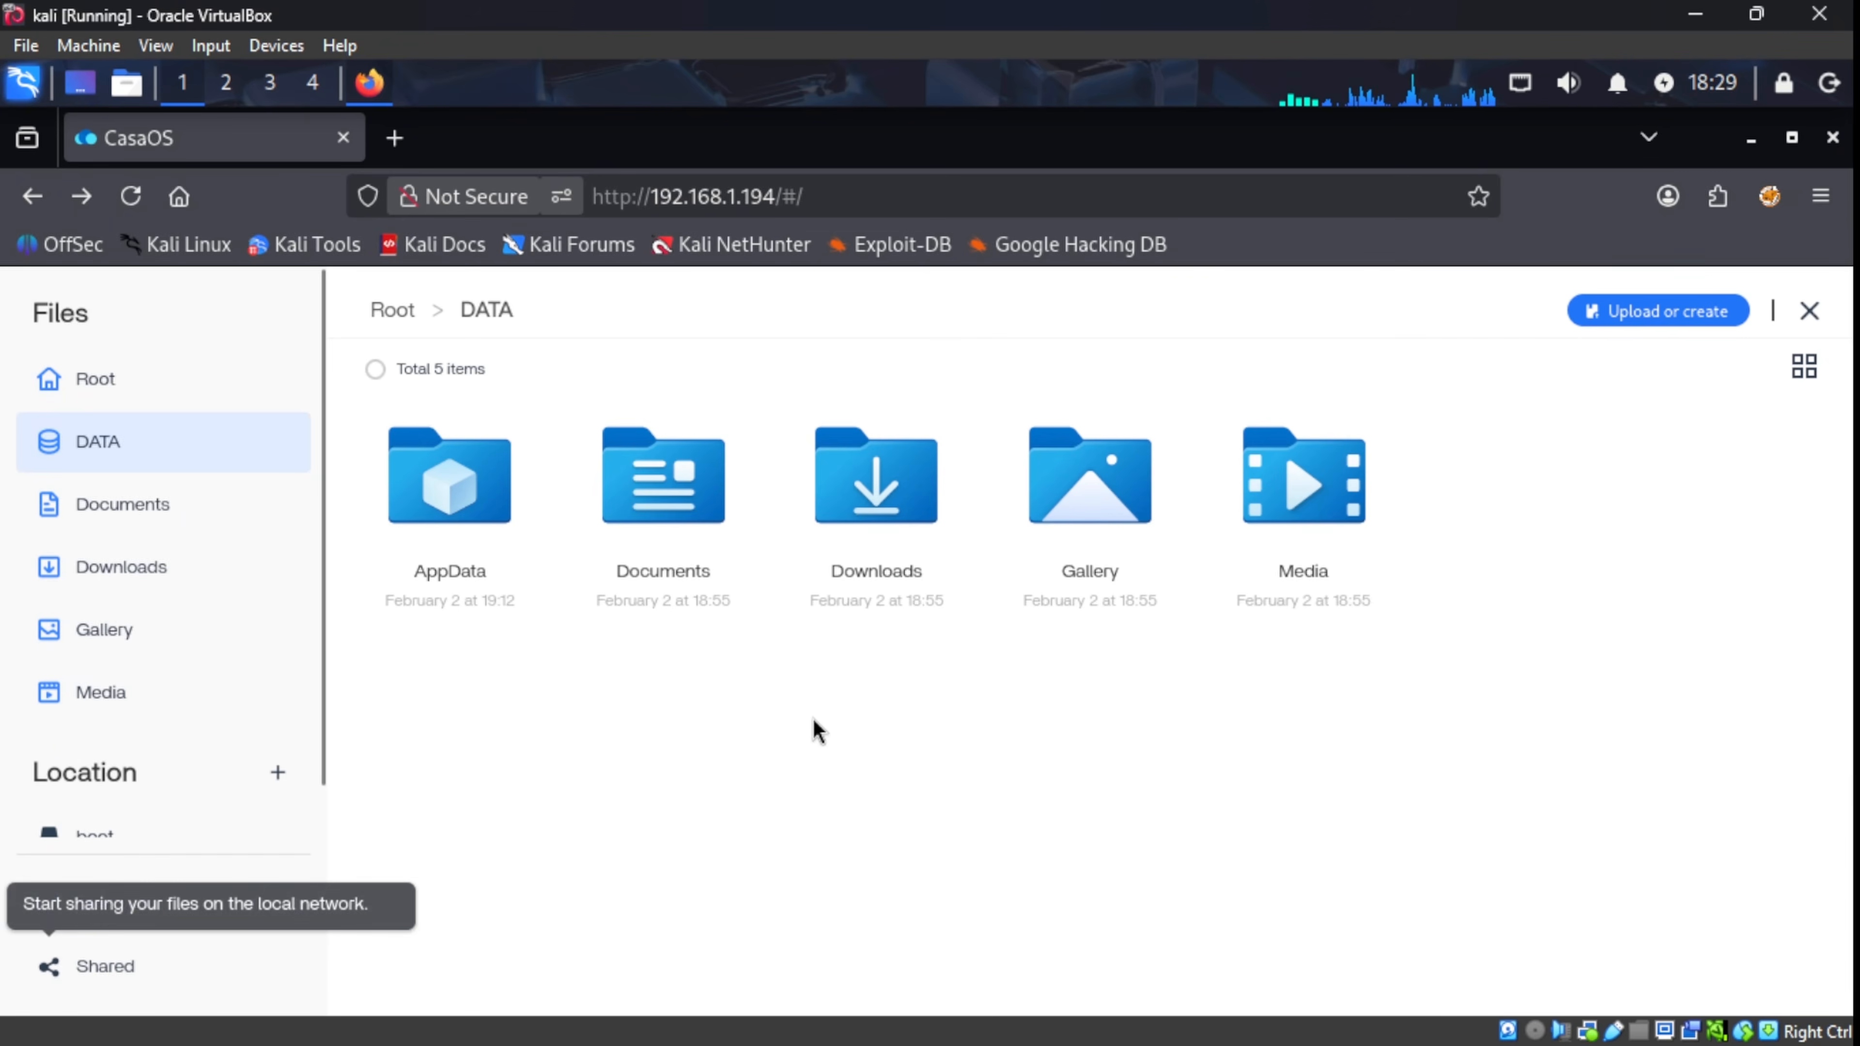
pyautogui.doubleClick(488, 518)
pyautogui.doubleClick(487, 518)
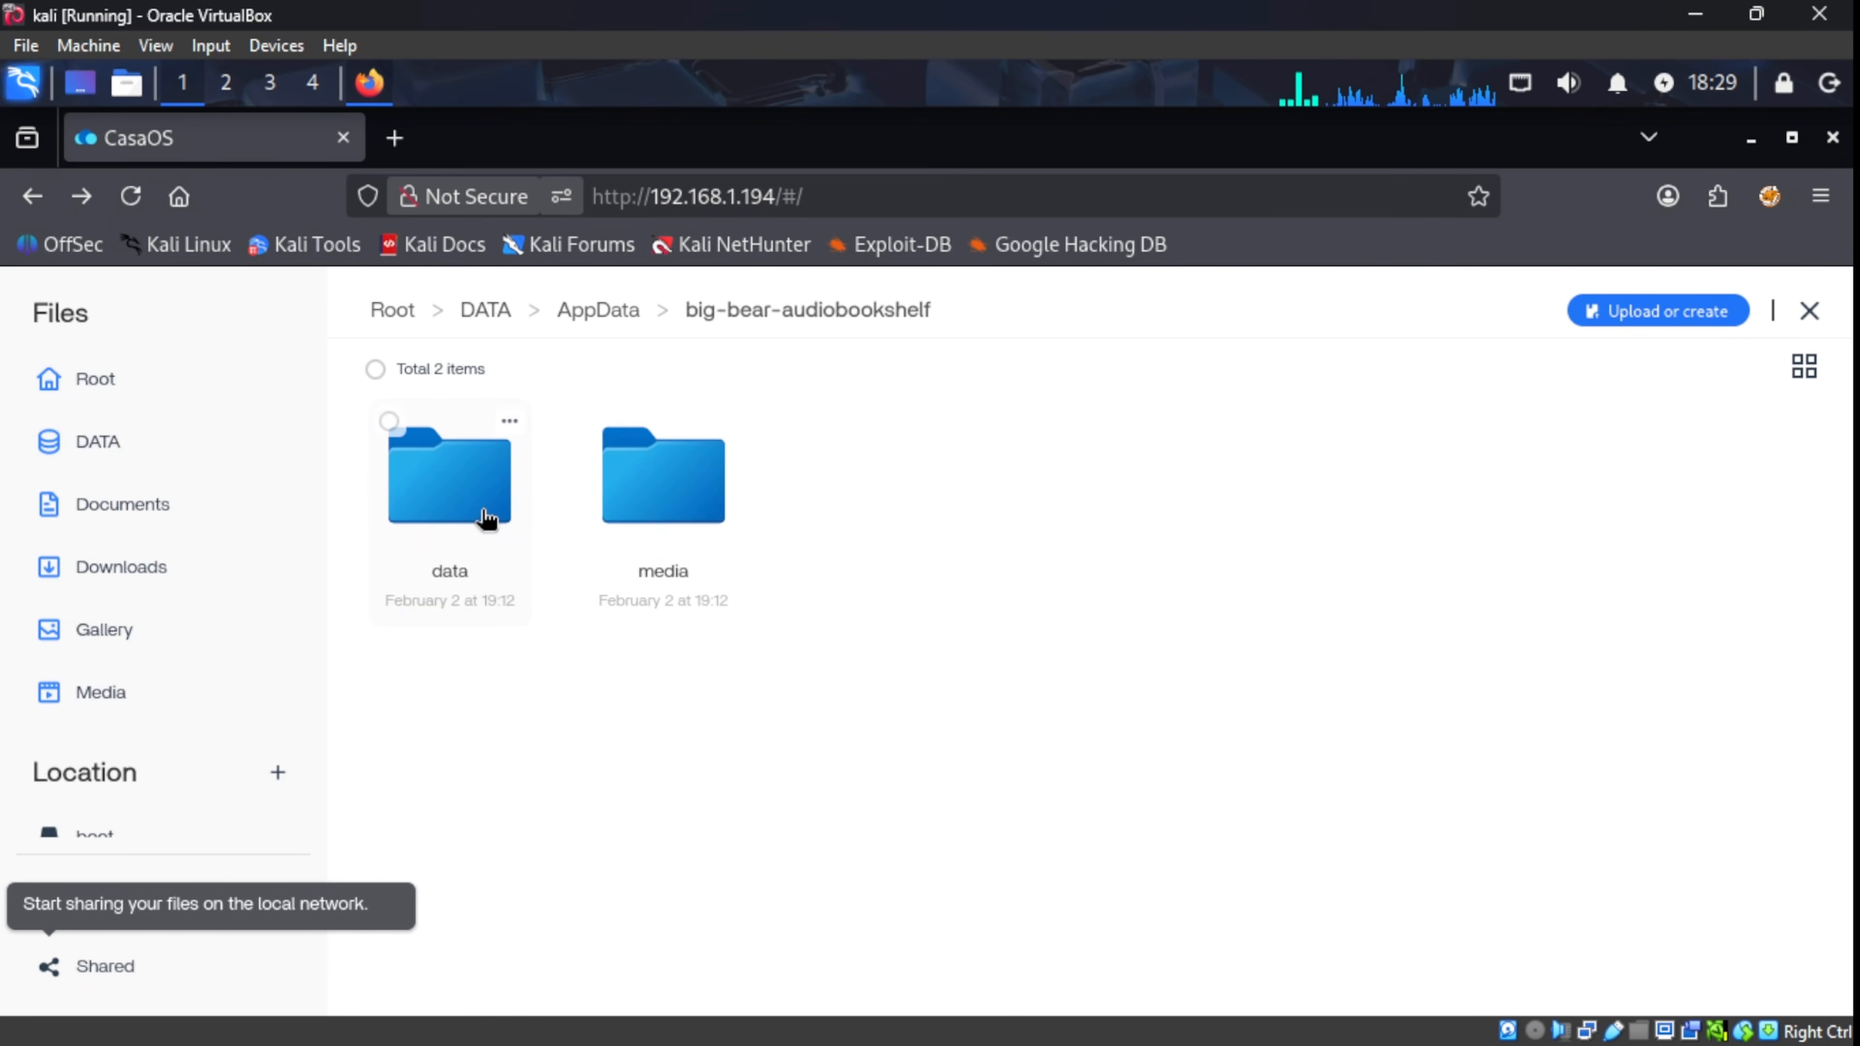
pyautogui.doubleClick(644, 502)
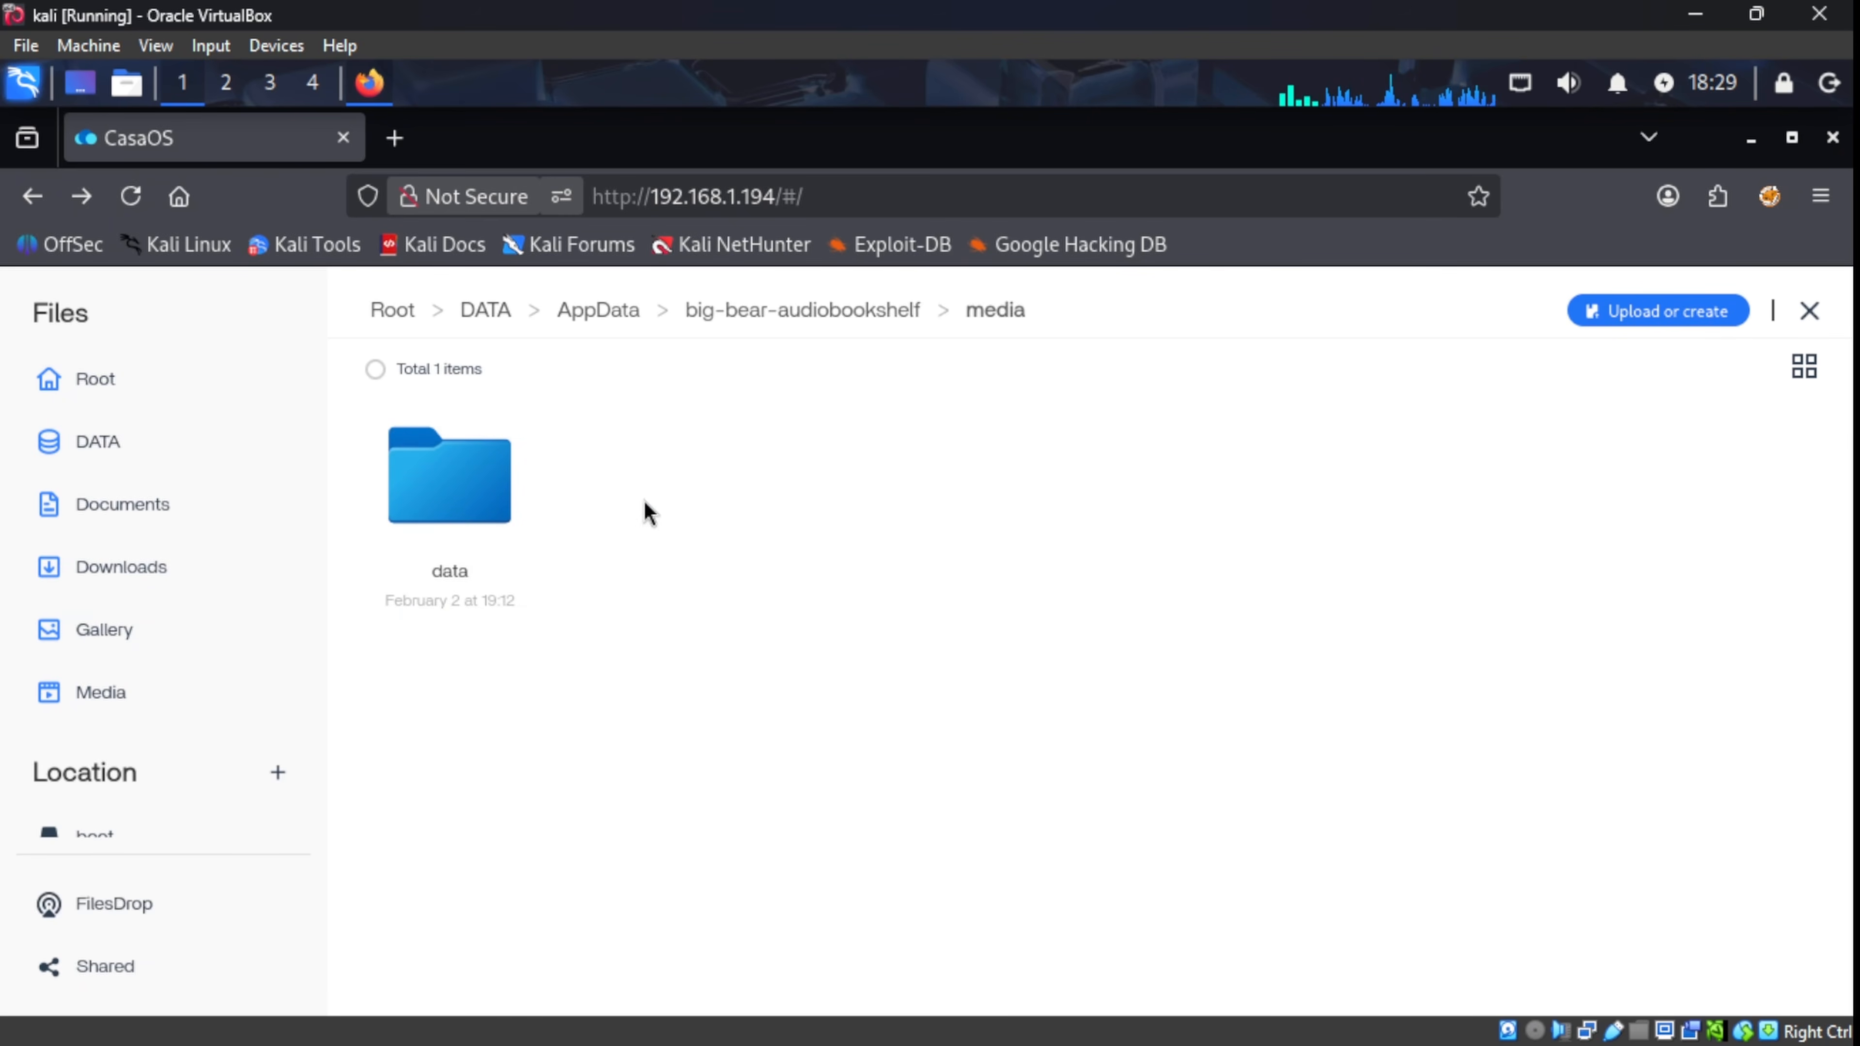
pyautogui.click(99, 385)
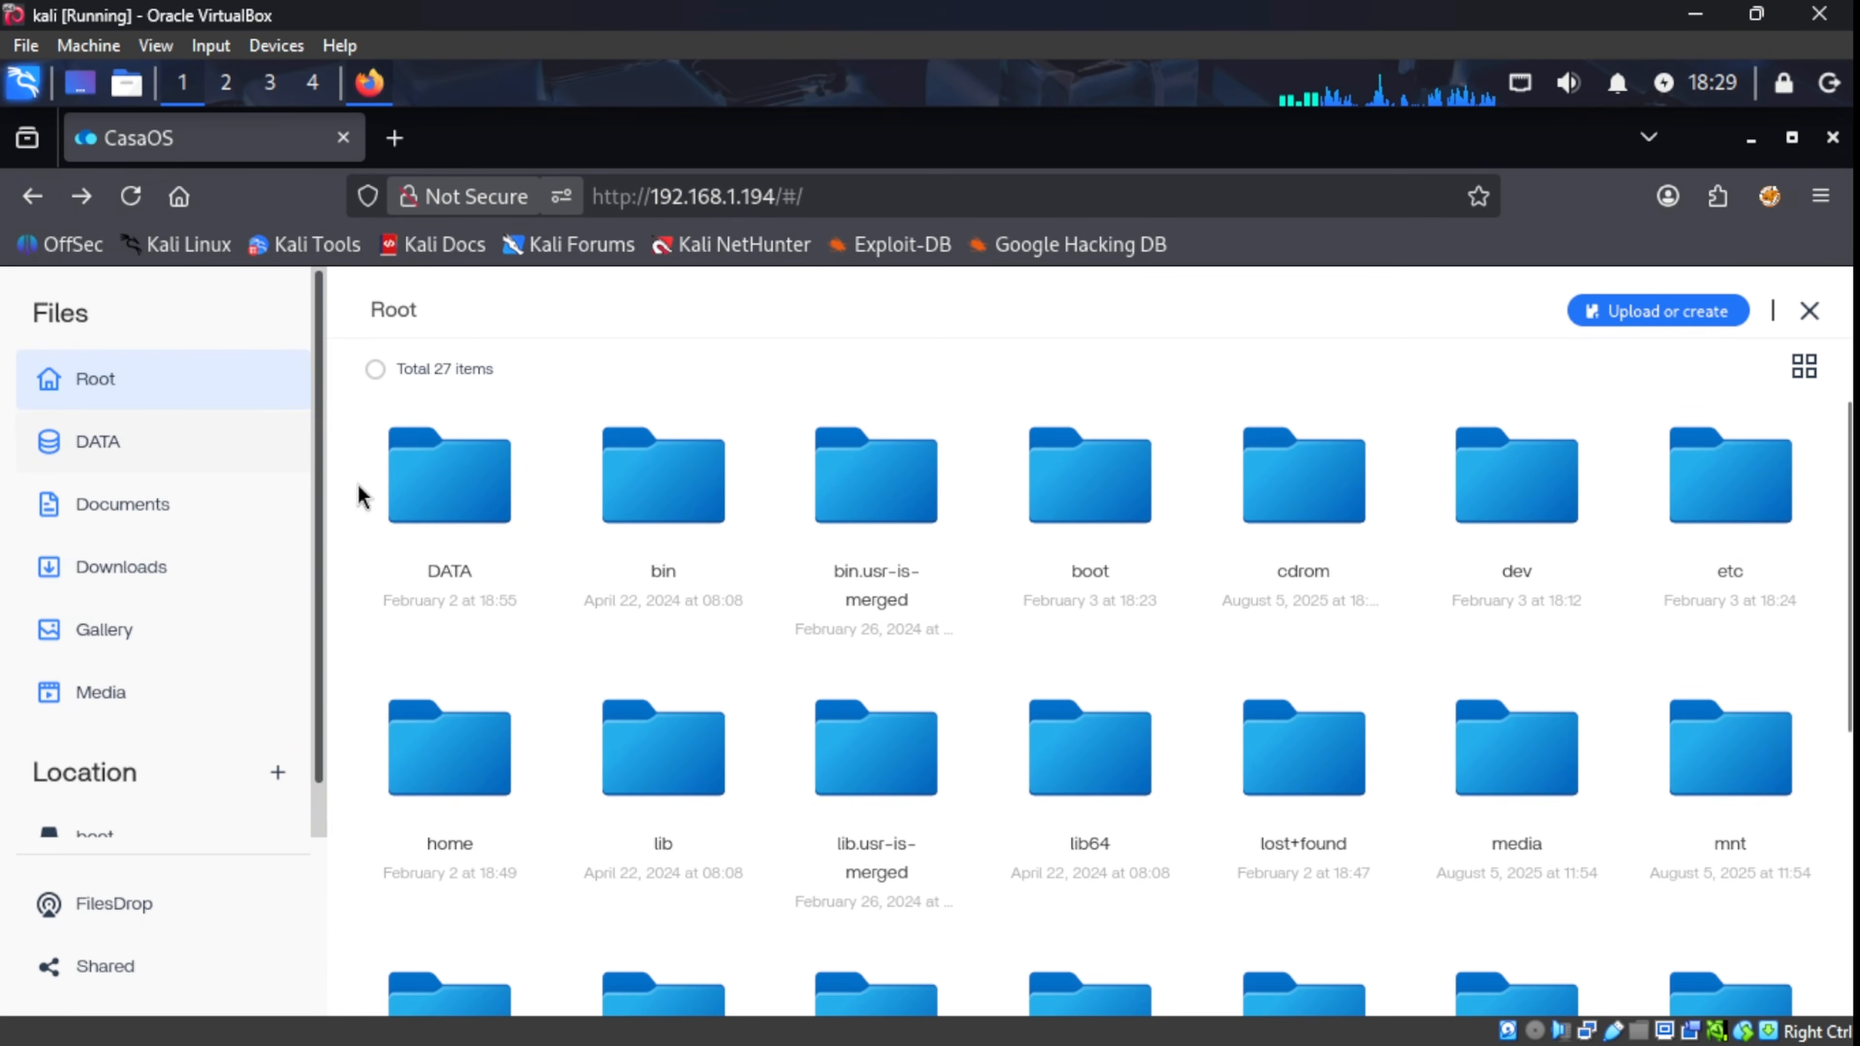
pyautogui.scroll(-5, 928, 766)
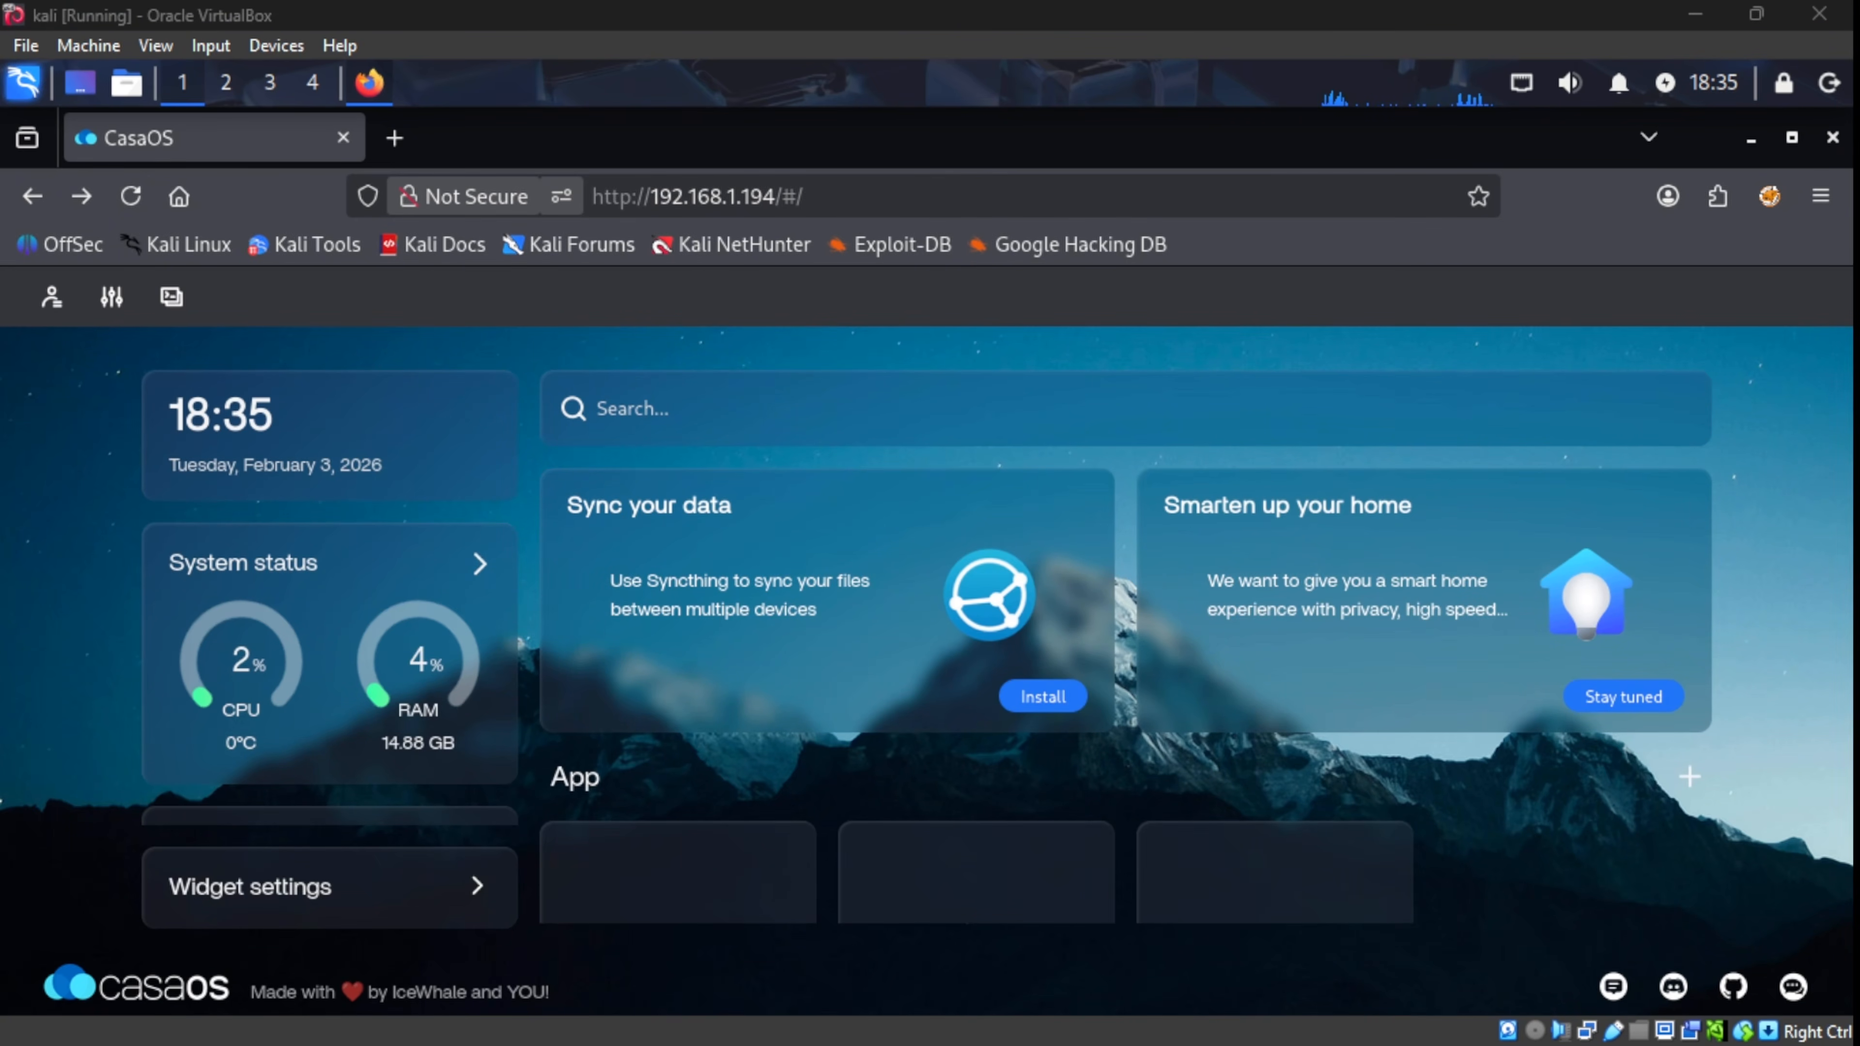
# Step: Open the settings panel and then the Terminal and Logs window with its SSH login form
pyautogui.click(116, 296)
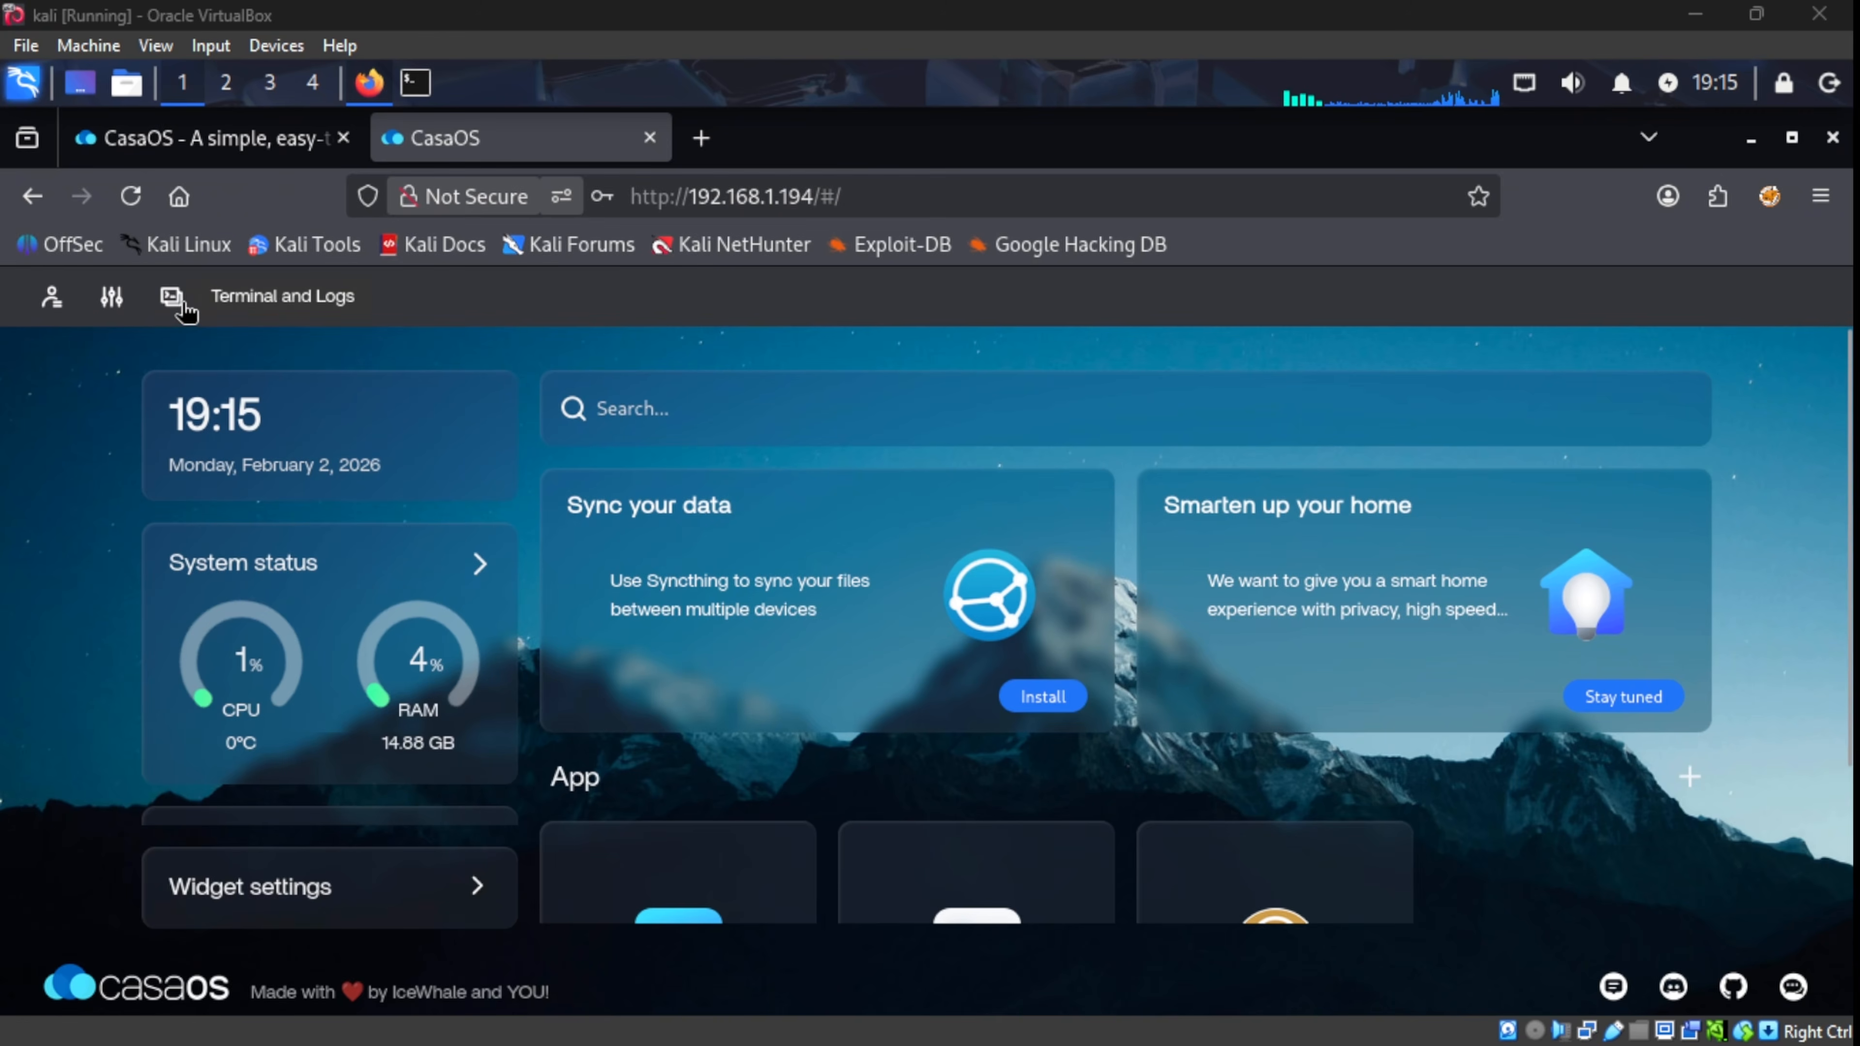
pyautogui.click(173, 300)
# Step: Connect over SSH on port 22 with the login credentials and expand the terminal full-page
pyautogui.click(762, 686)
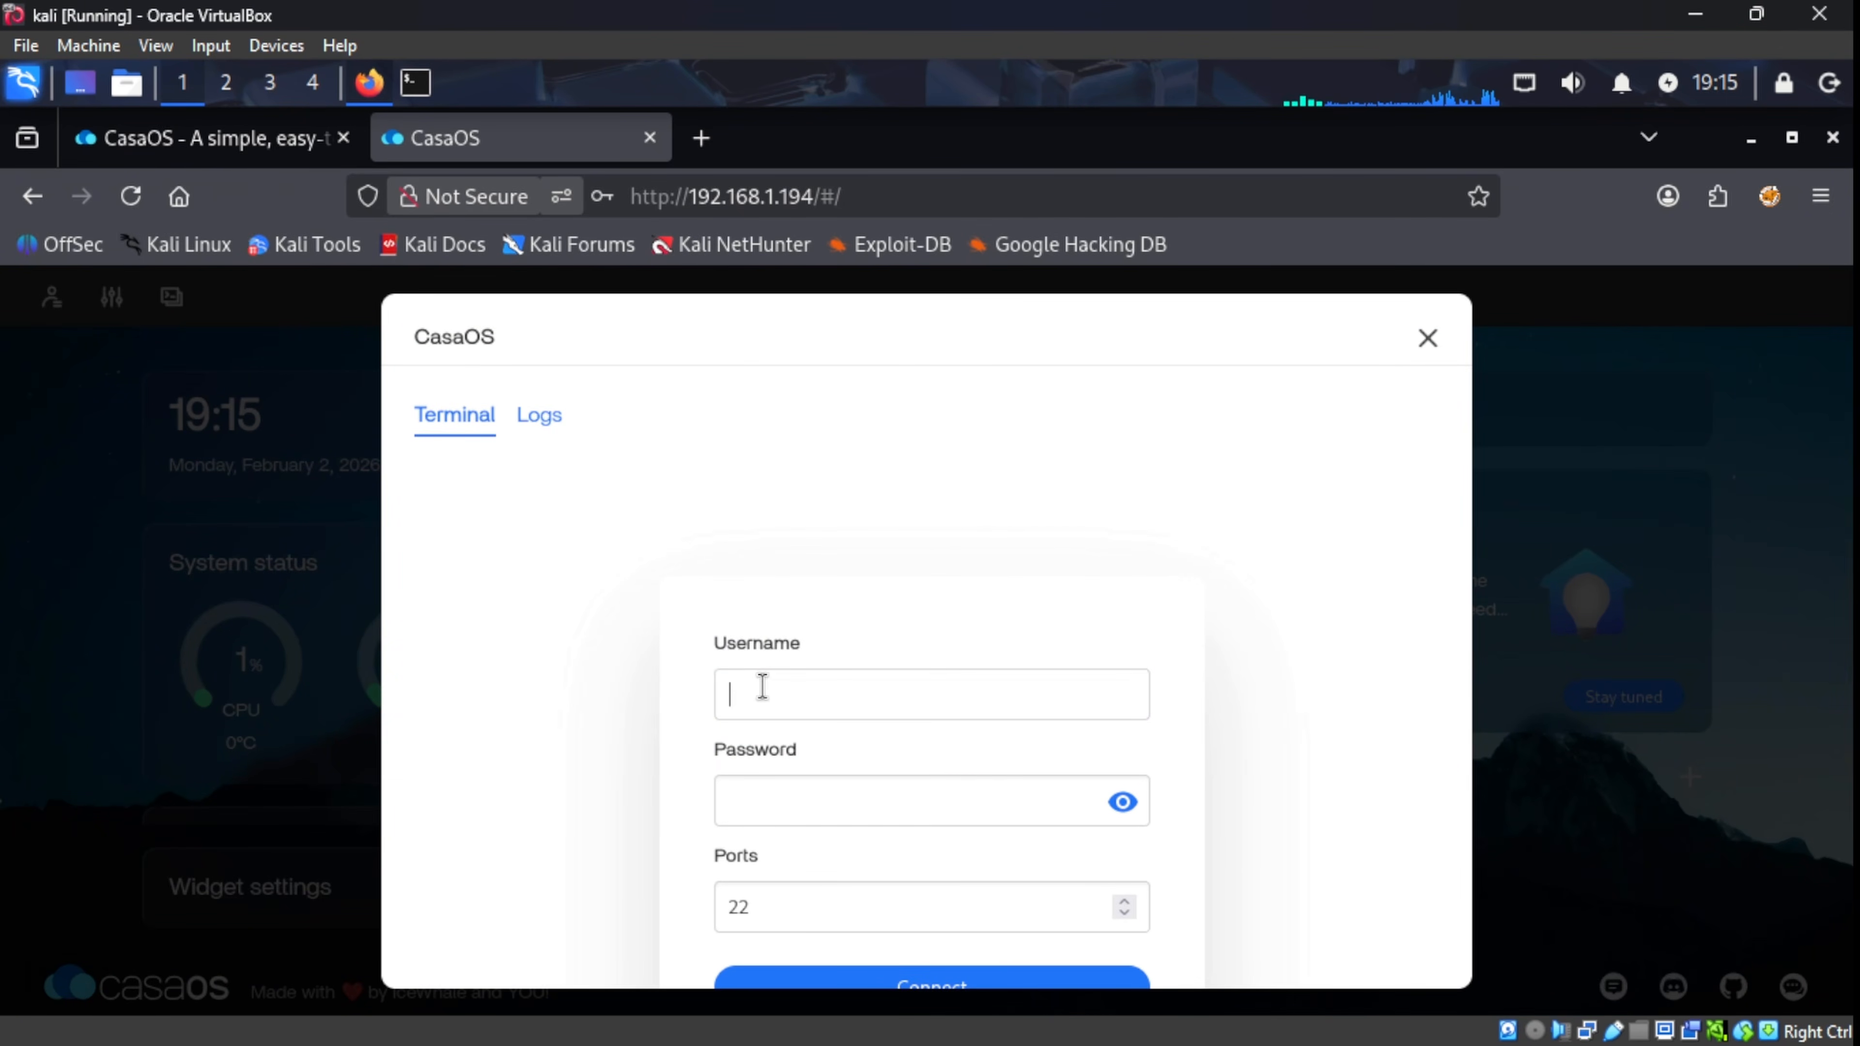
pyautogui.write('test')
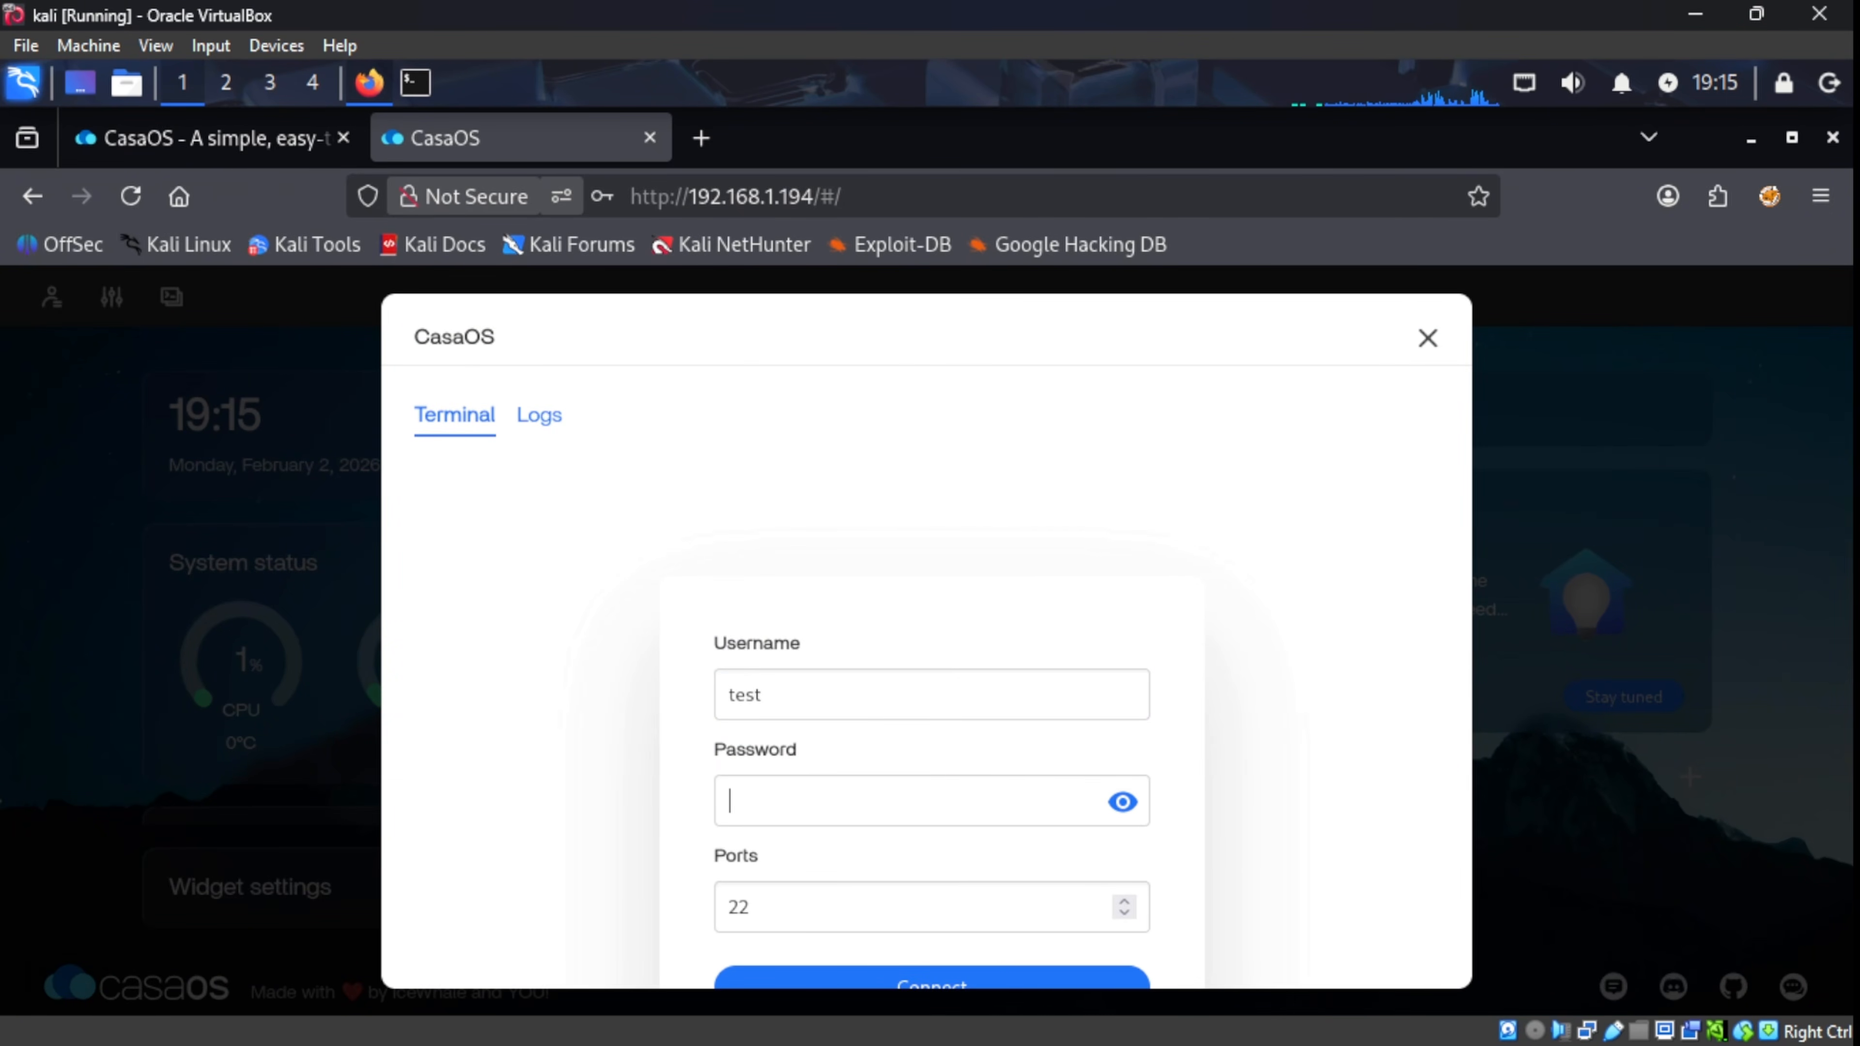
pyautogui.write('est')
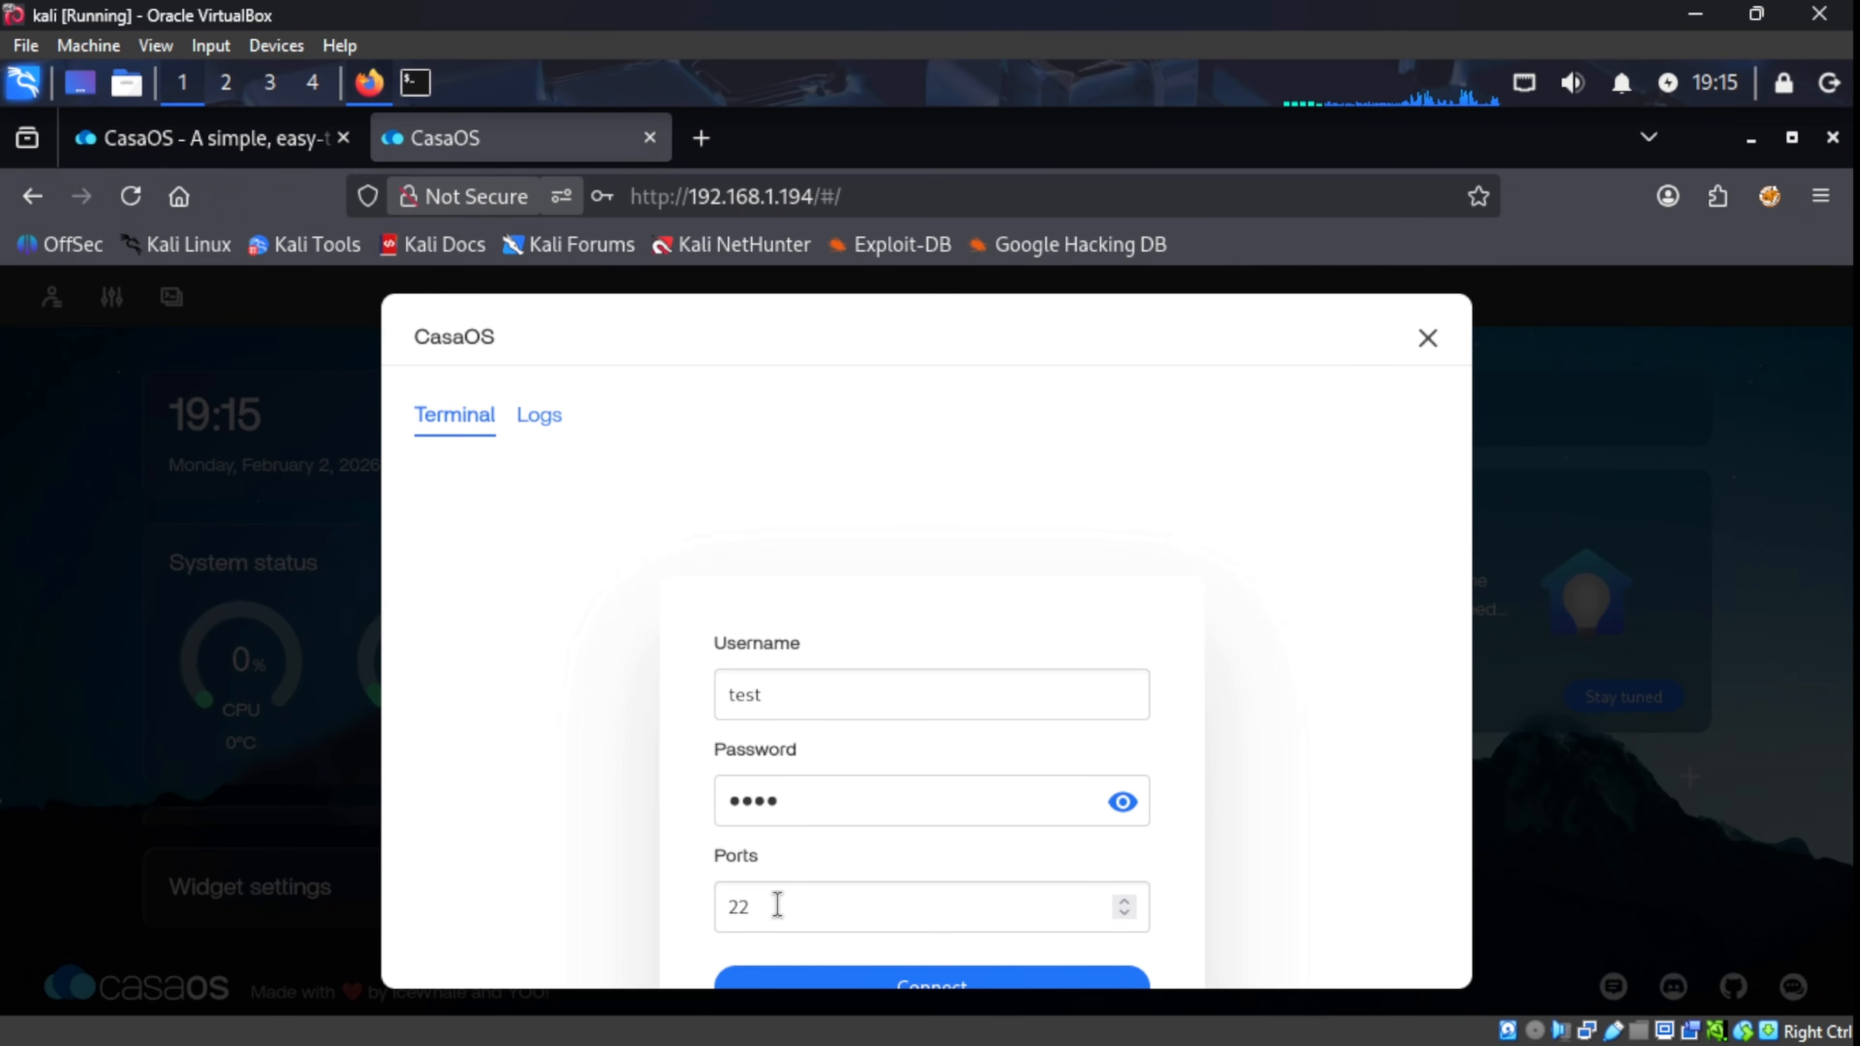
pyautogui.click(871, 984)
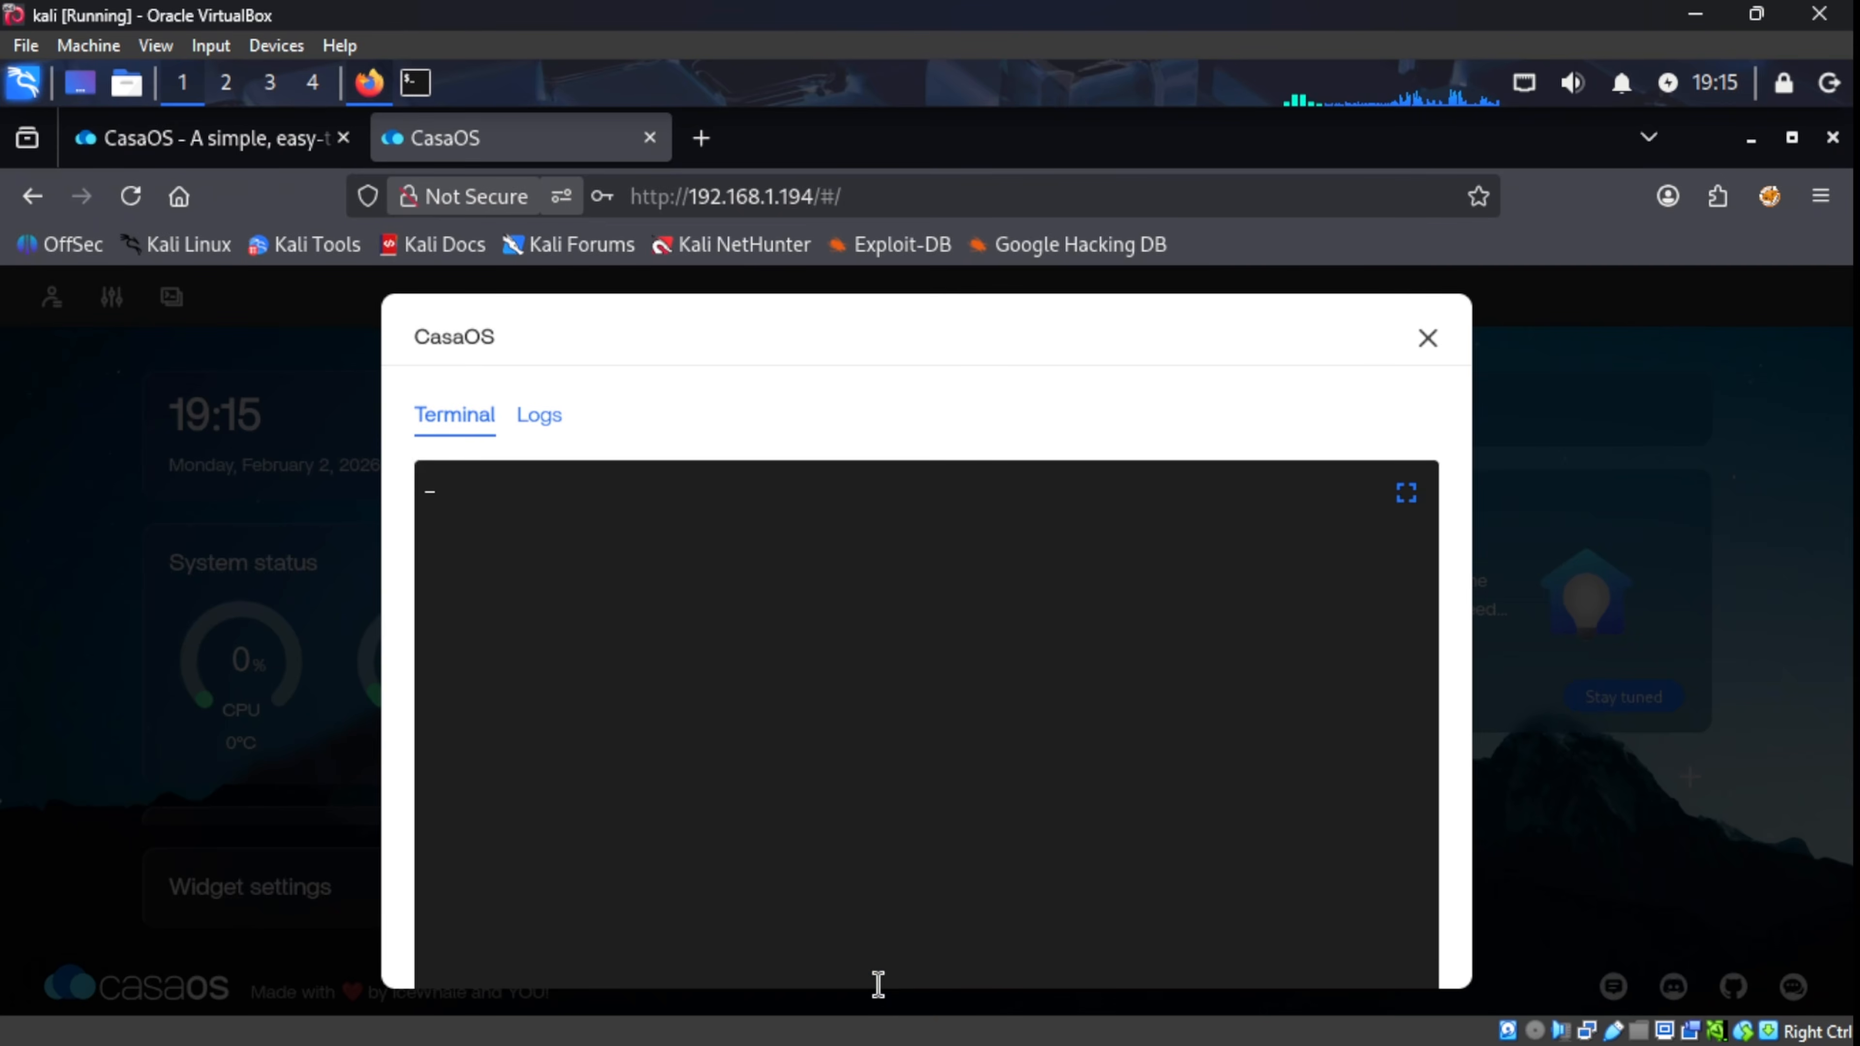
pyautogui.click(1405, 493)
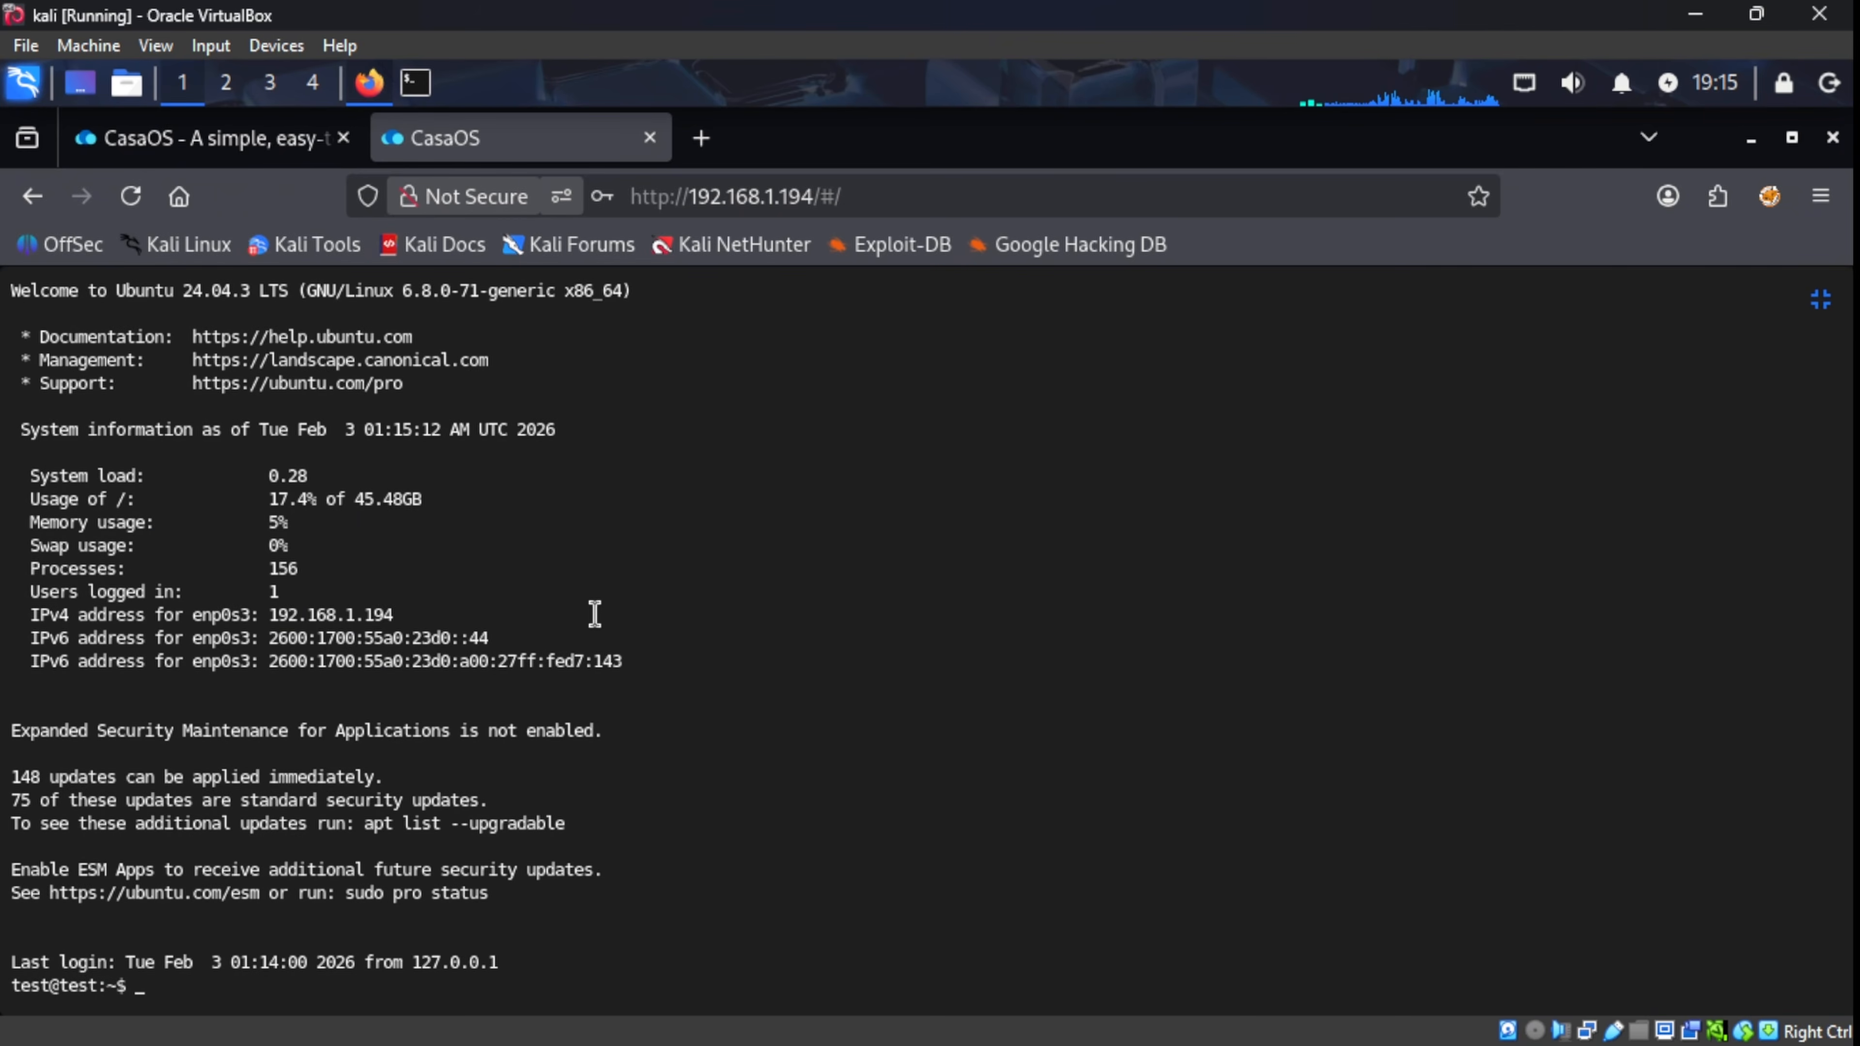
# Step: Ping 8.8.8.8, stop it with Ctrl+C after 8 replies, then run sudo apt update with the password
pyautogui.write('pi')
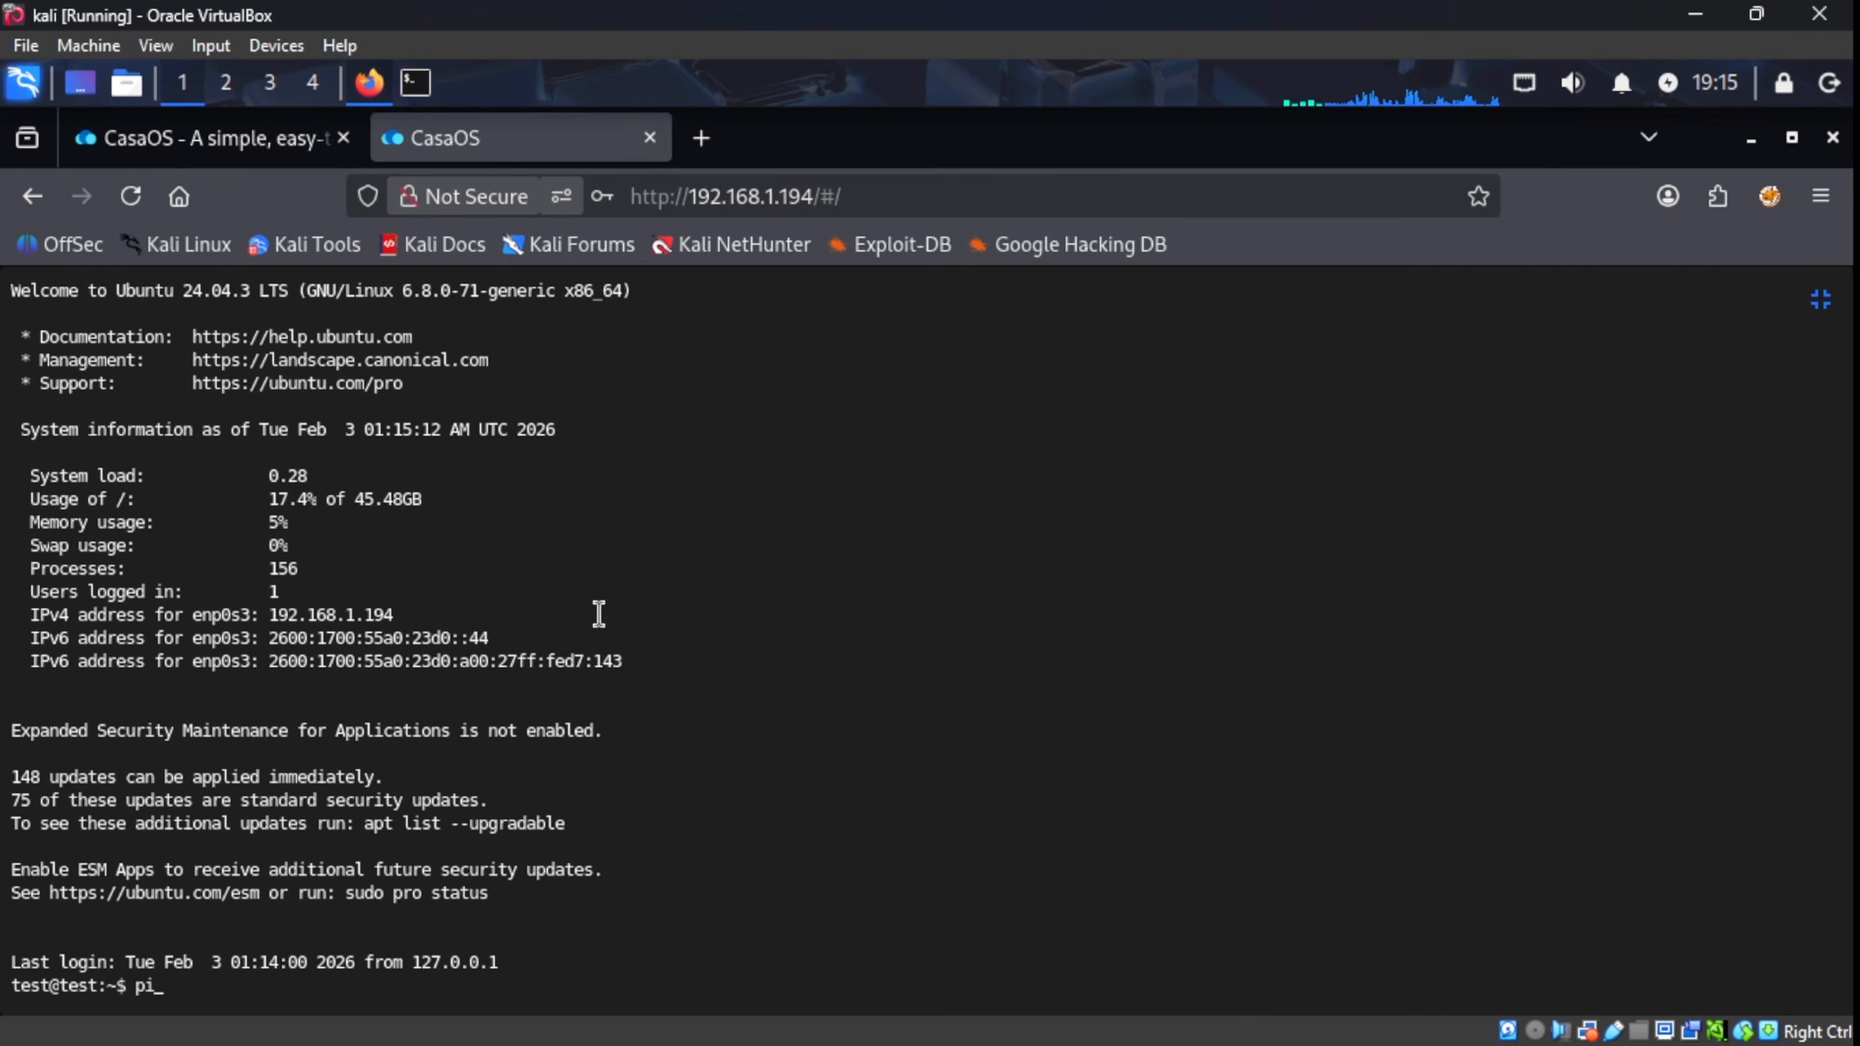
pyautogui.write('ng 8.')
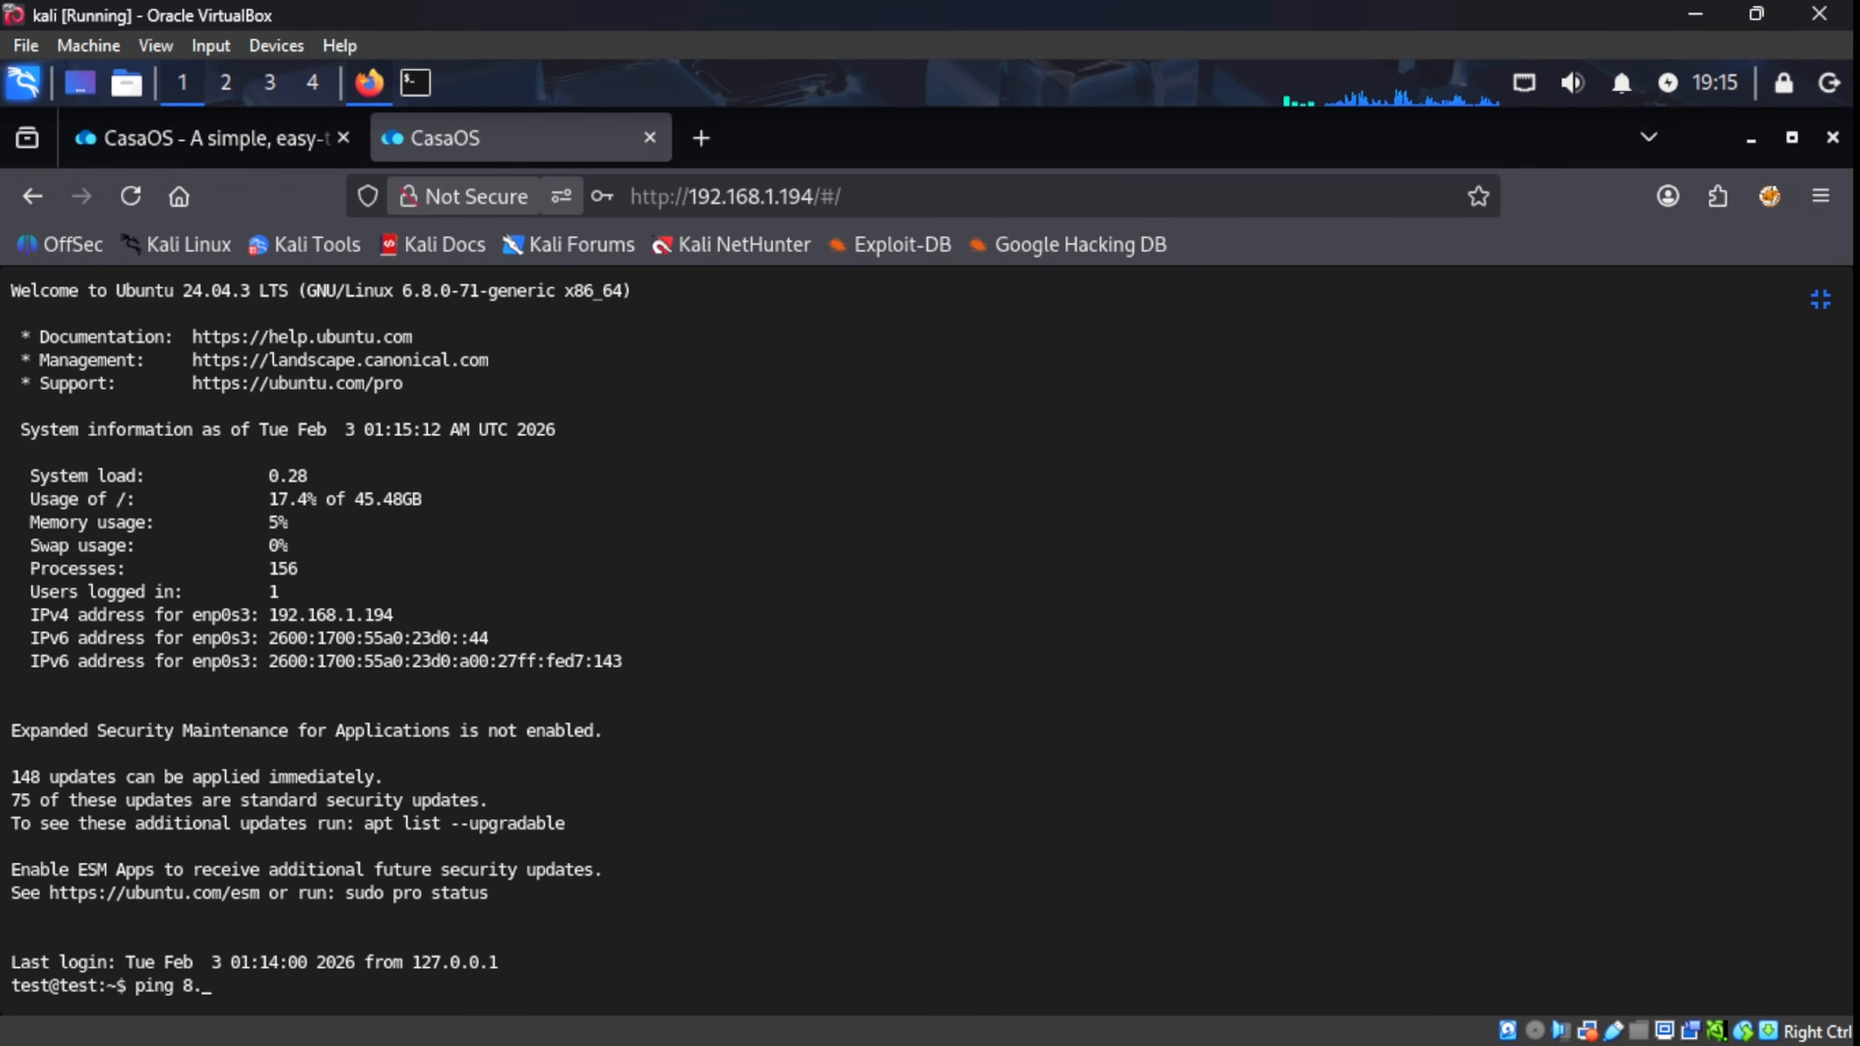
pyautogui.write('8.8.8')
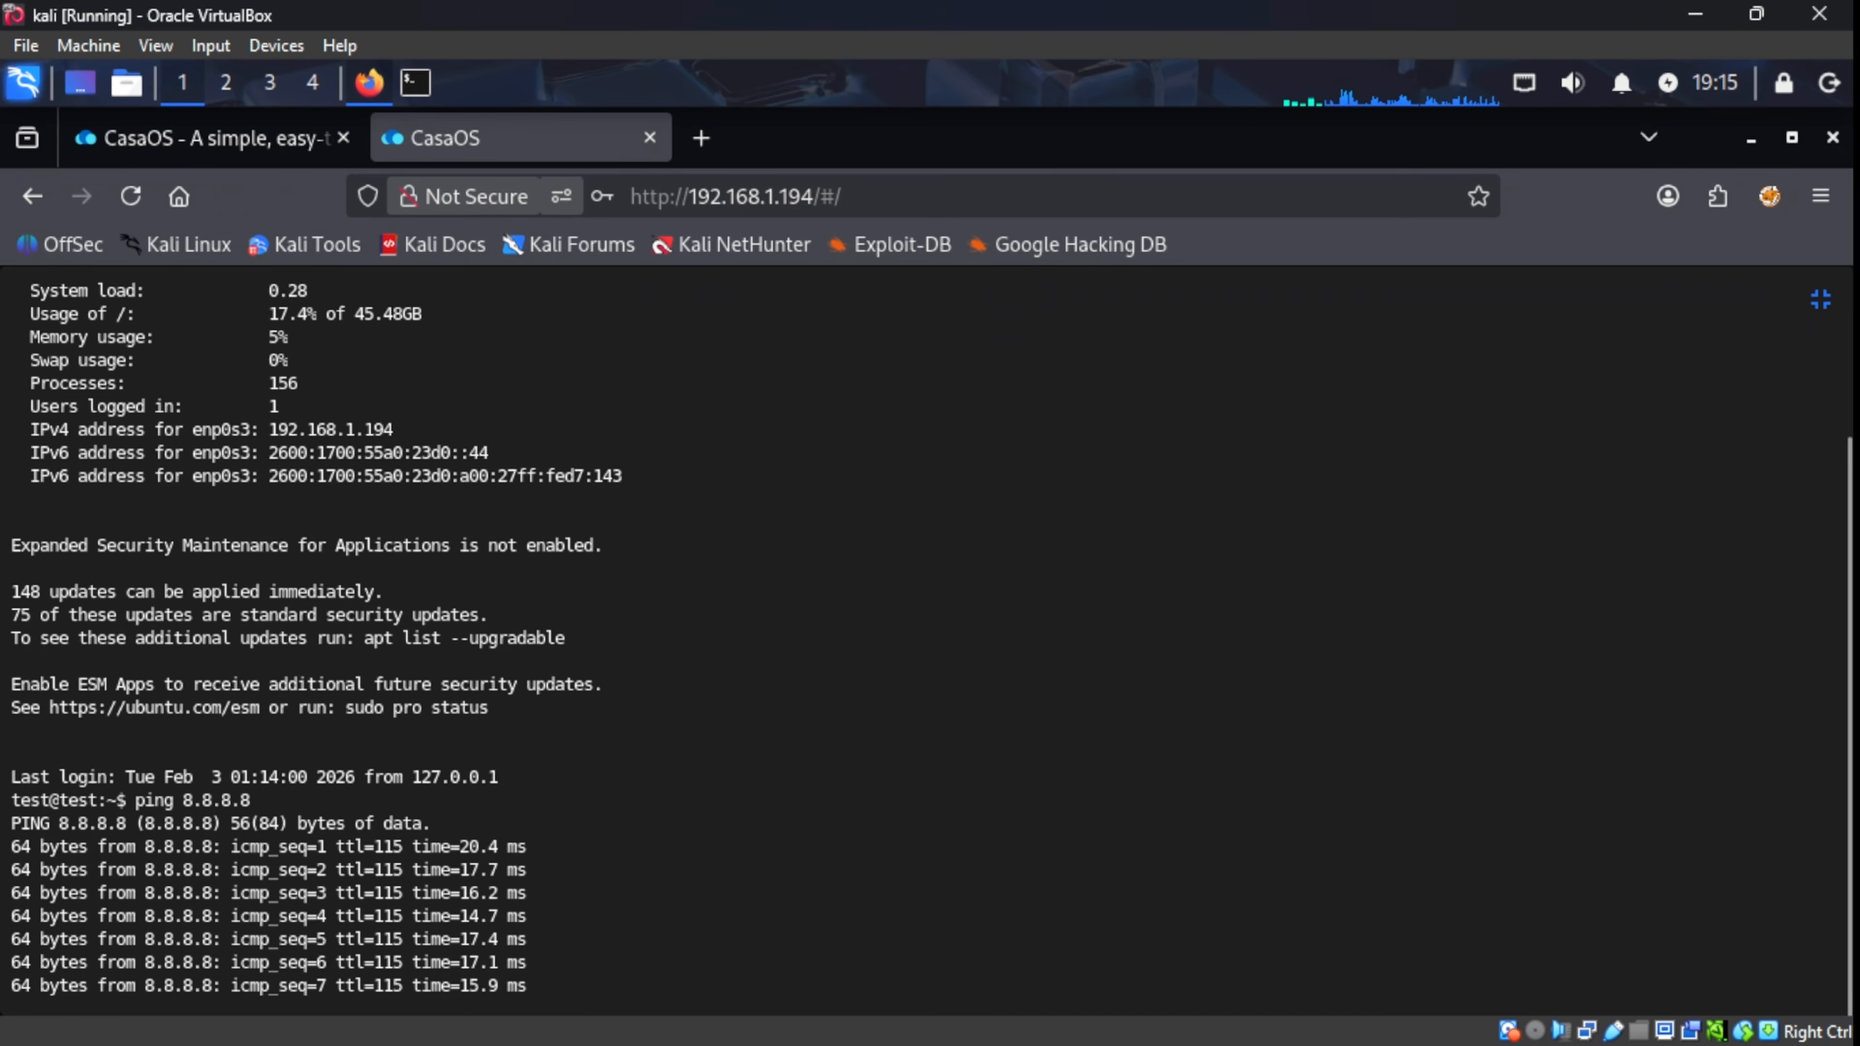
pyautogui.hotkey('ctrl', 'c')
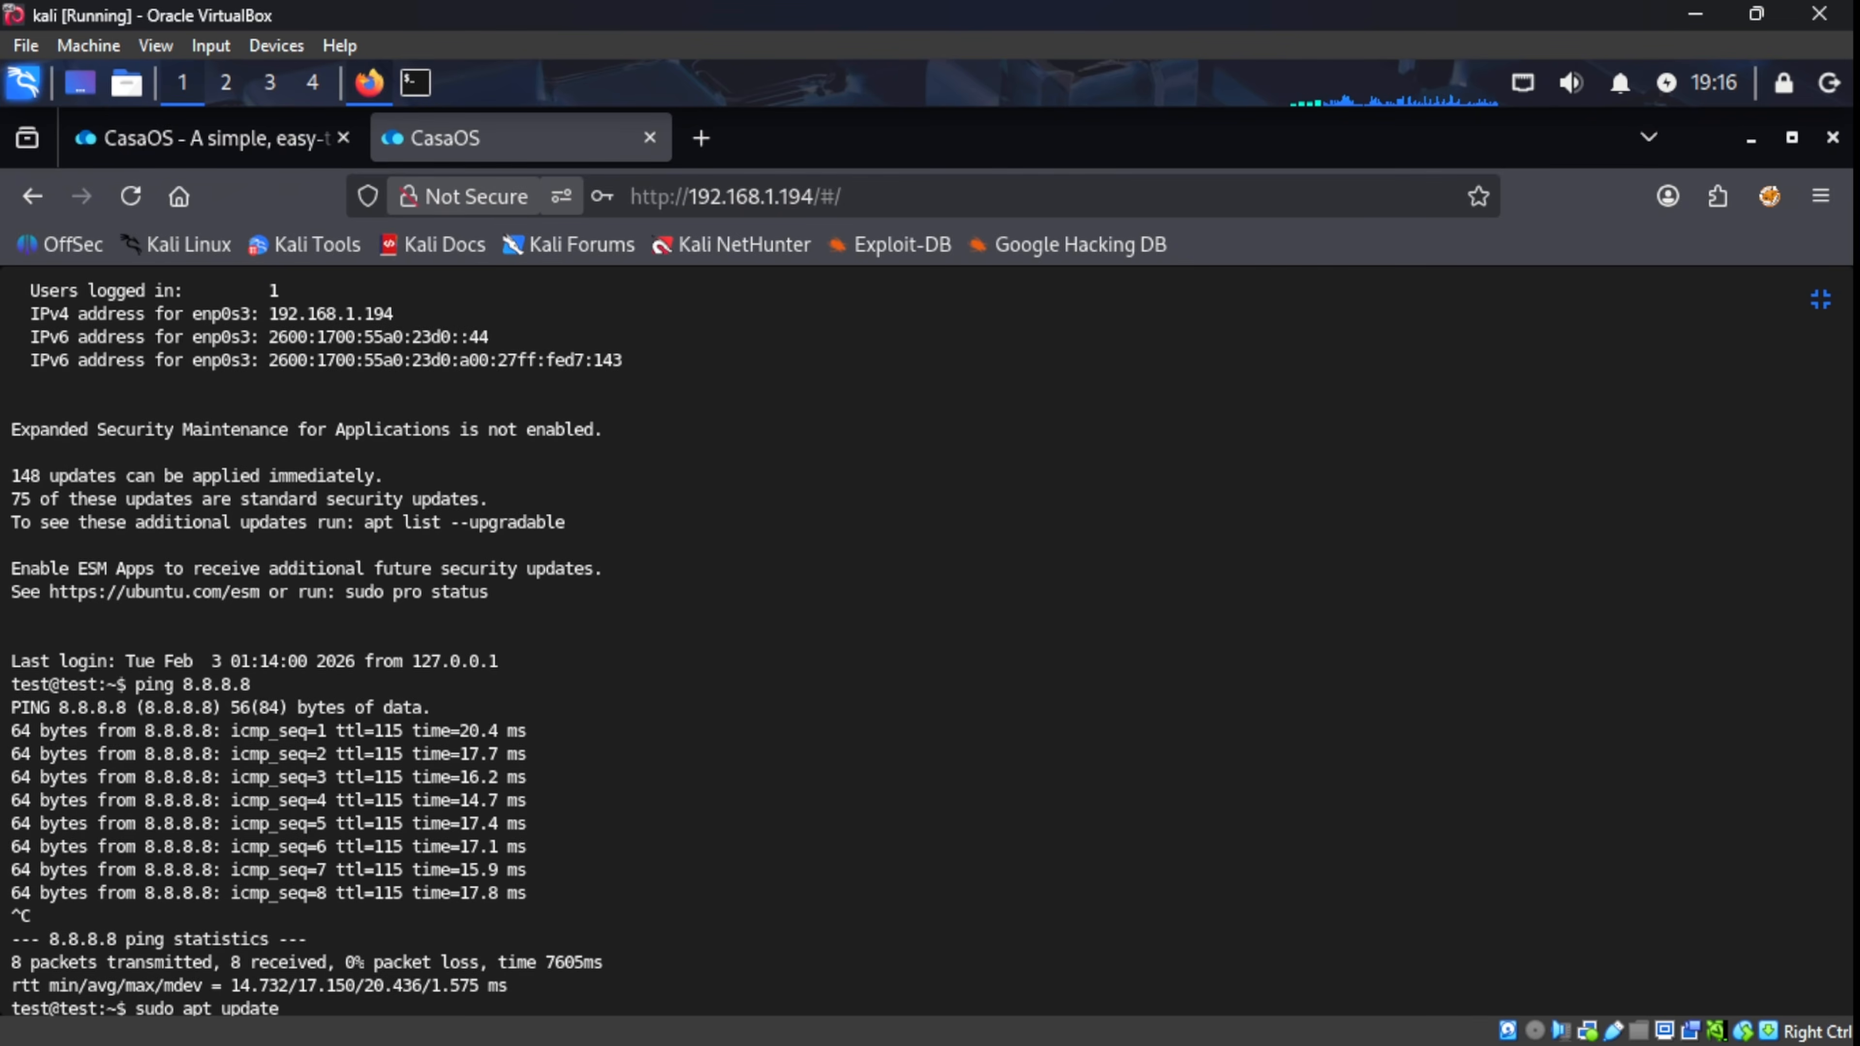
pyautogui.press('Return')
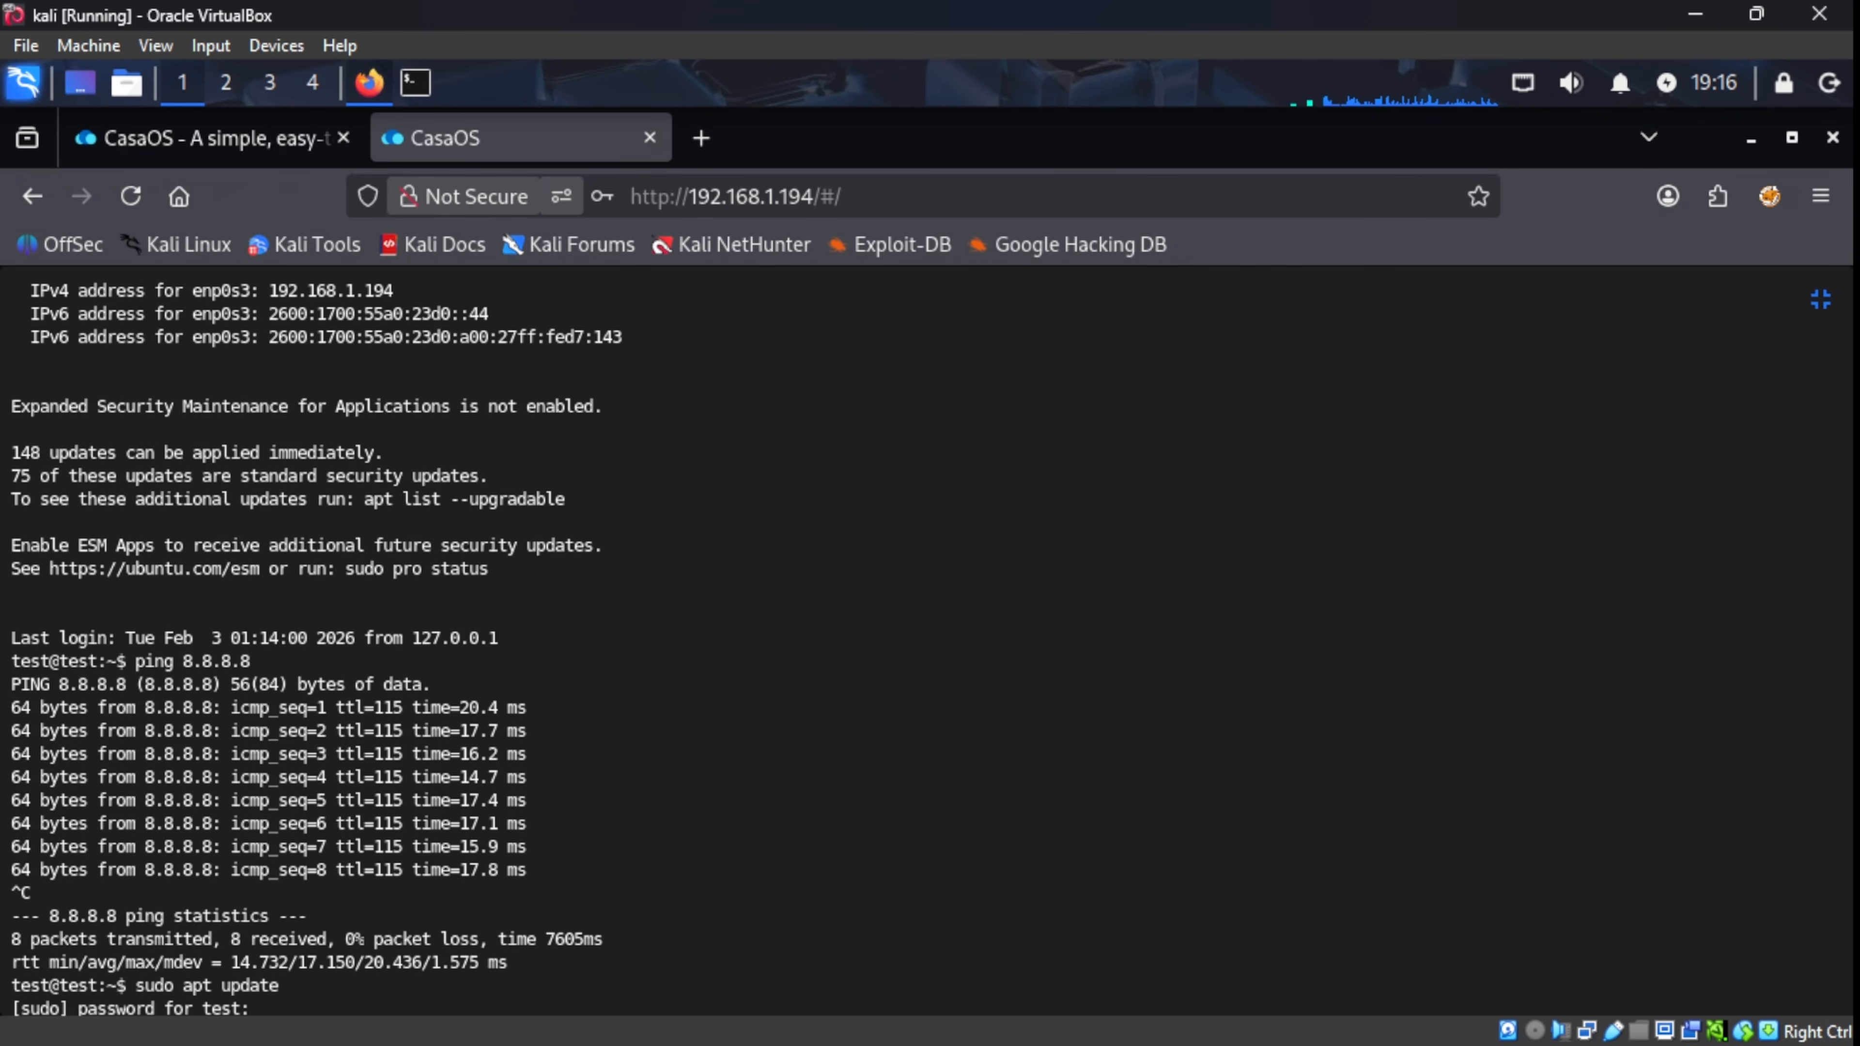
pyautogui.press('Return')
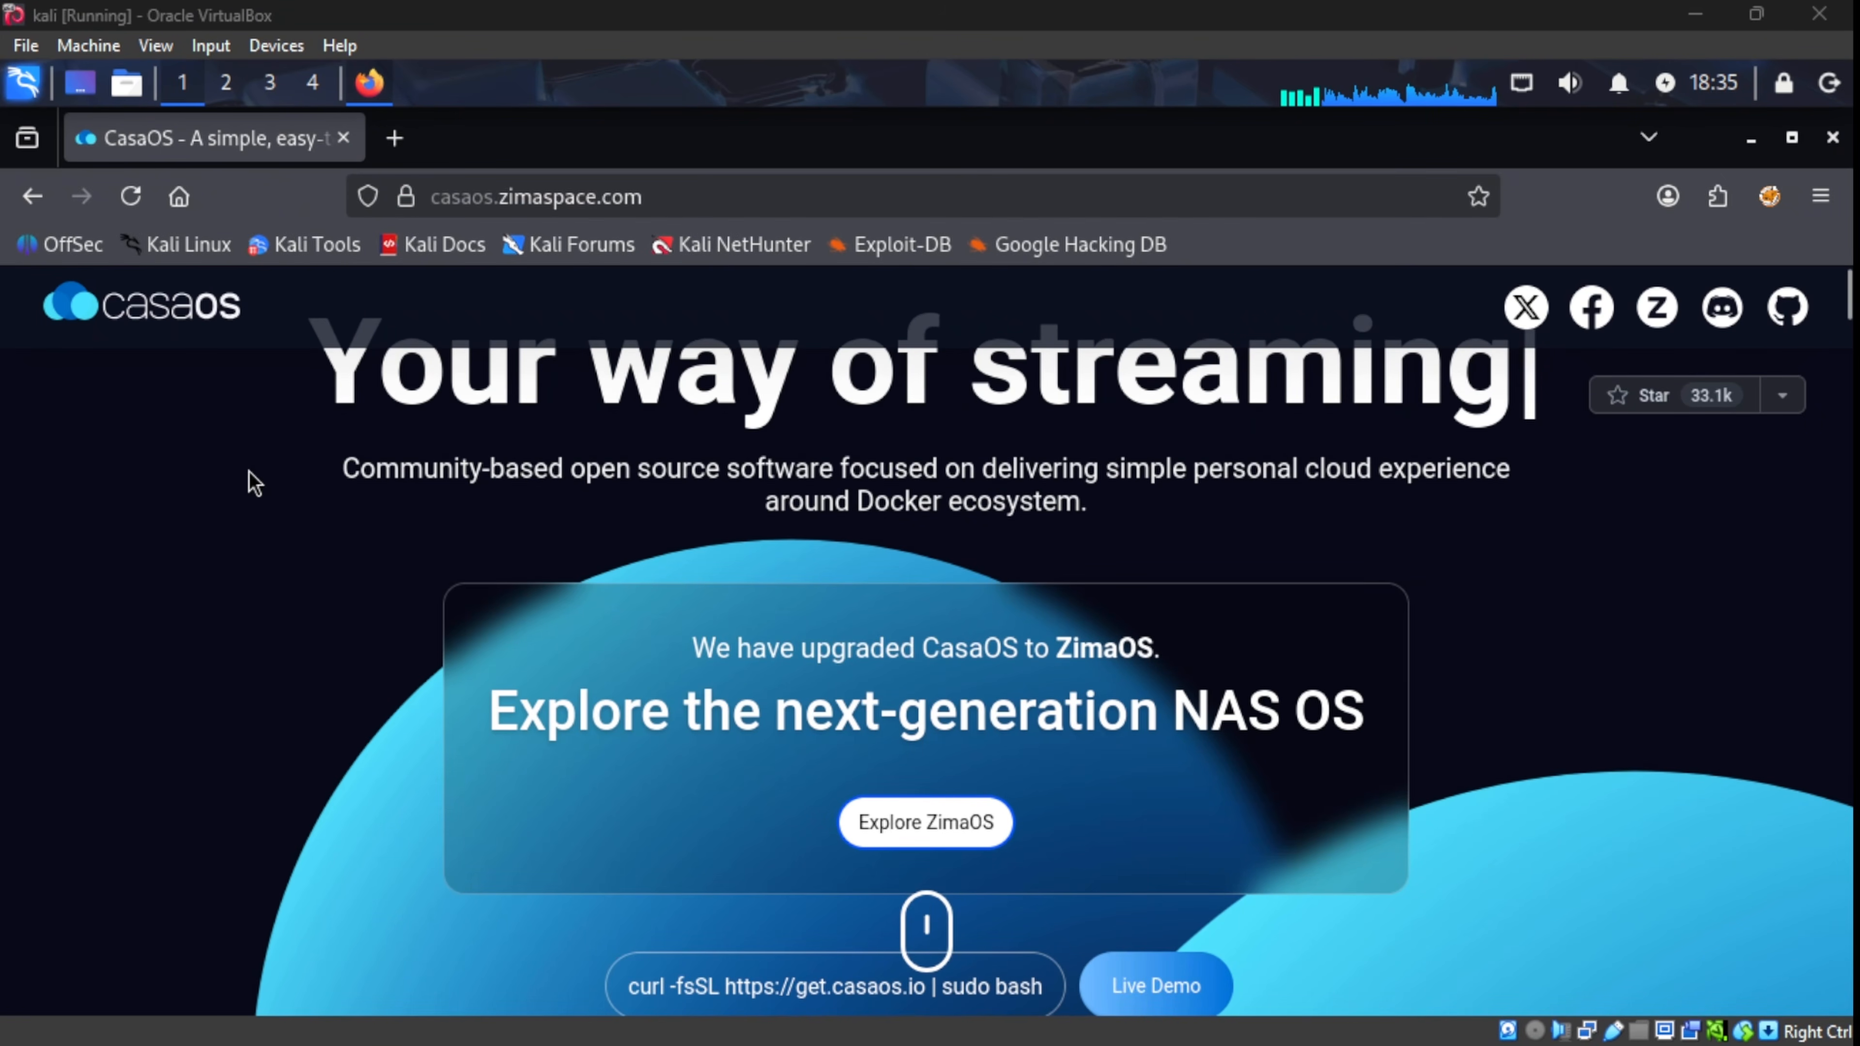
# Step: Scroll the CasaOS homepage past the feature sections to the remote-access section on 24X7 file access
pyautogui.scroll(-5, 194, 462)
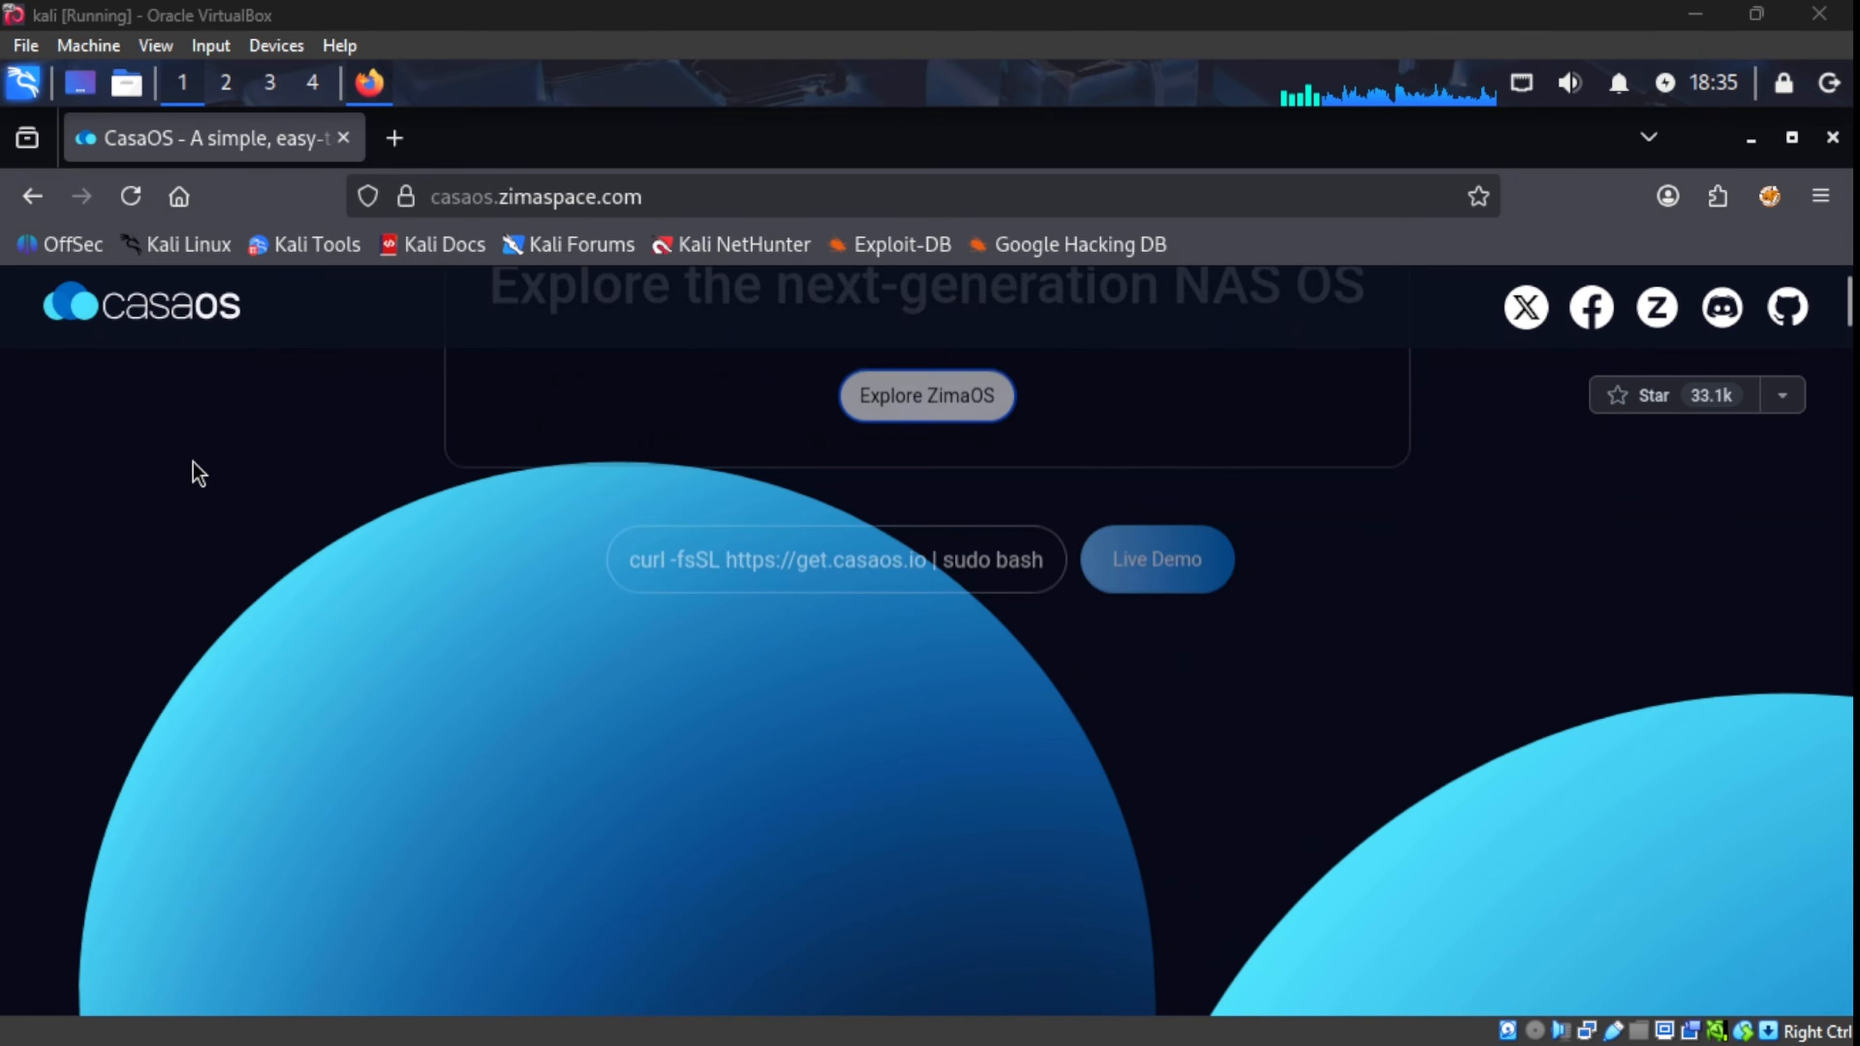
pyautogui.scroll(-5, 193, 460)
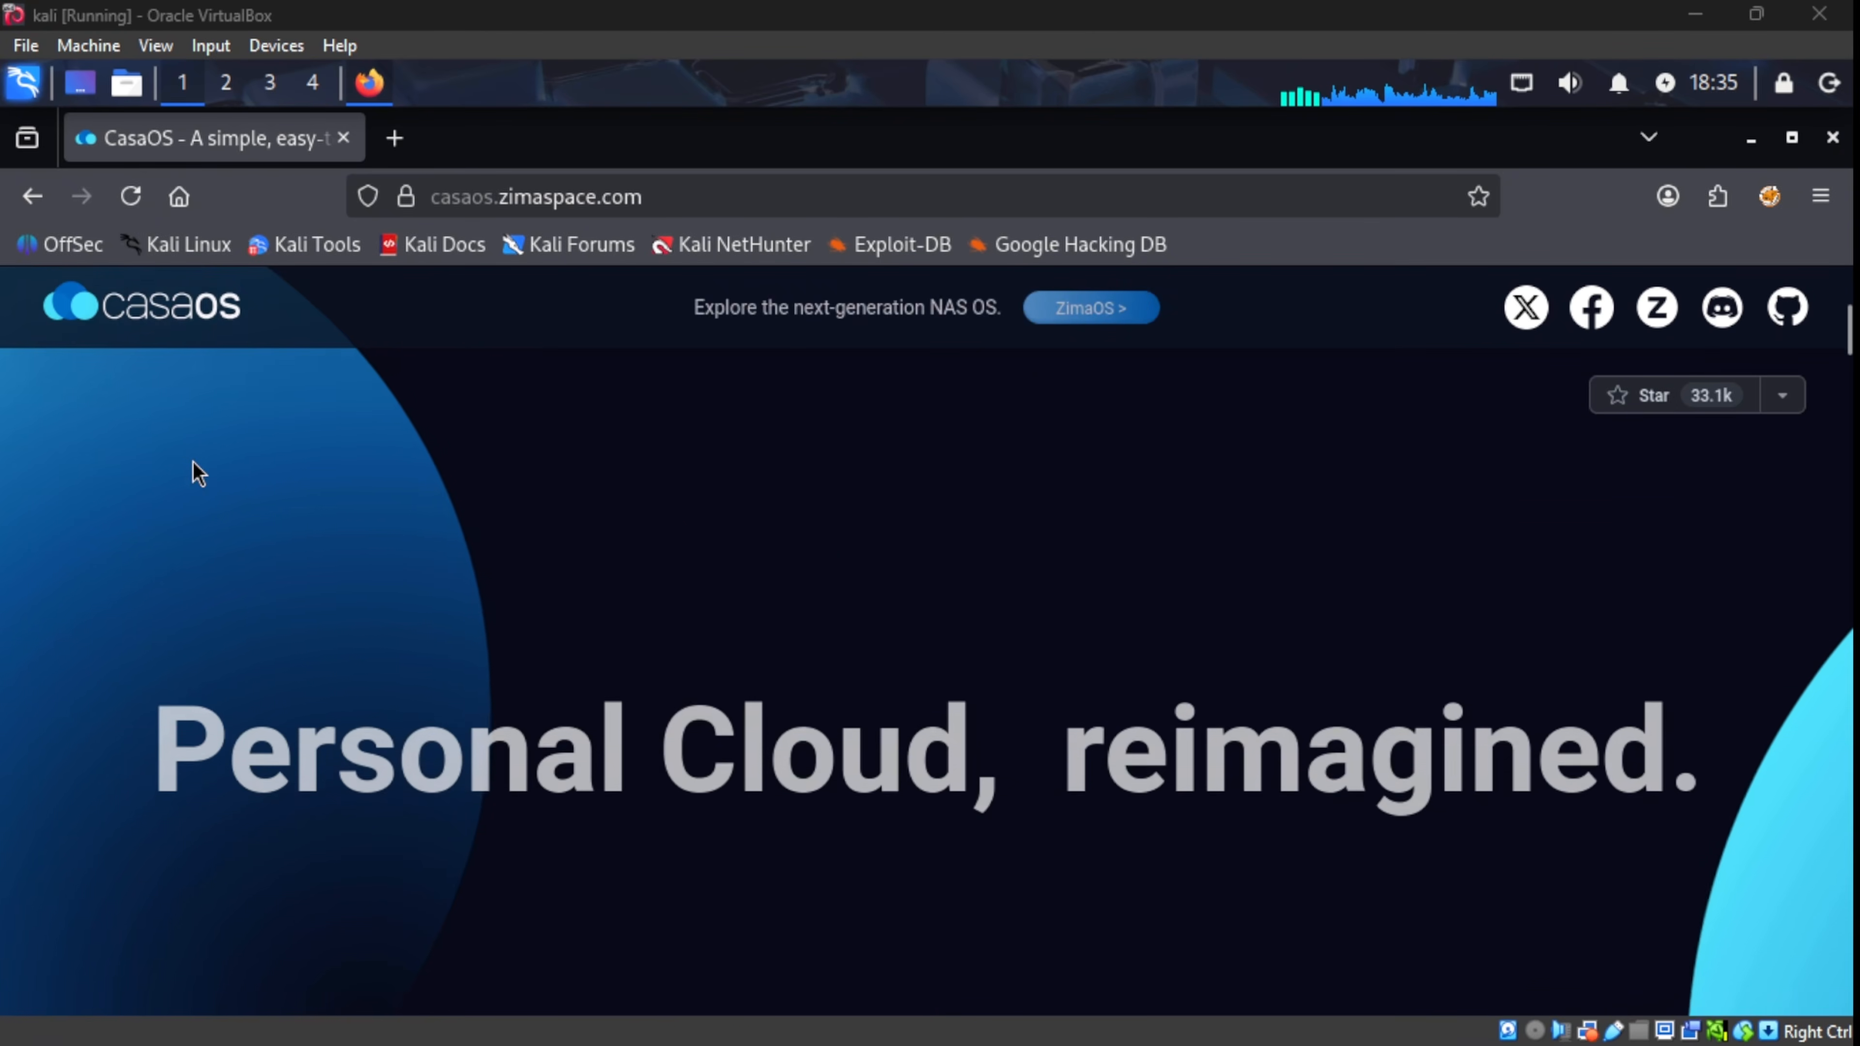
pyautogui.scroll(-5, 194, 462)
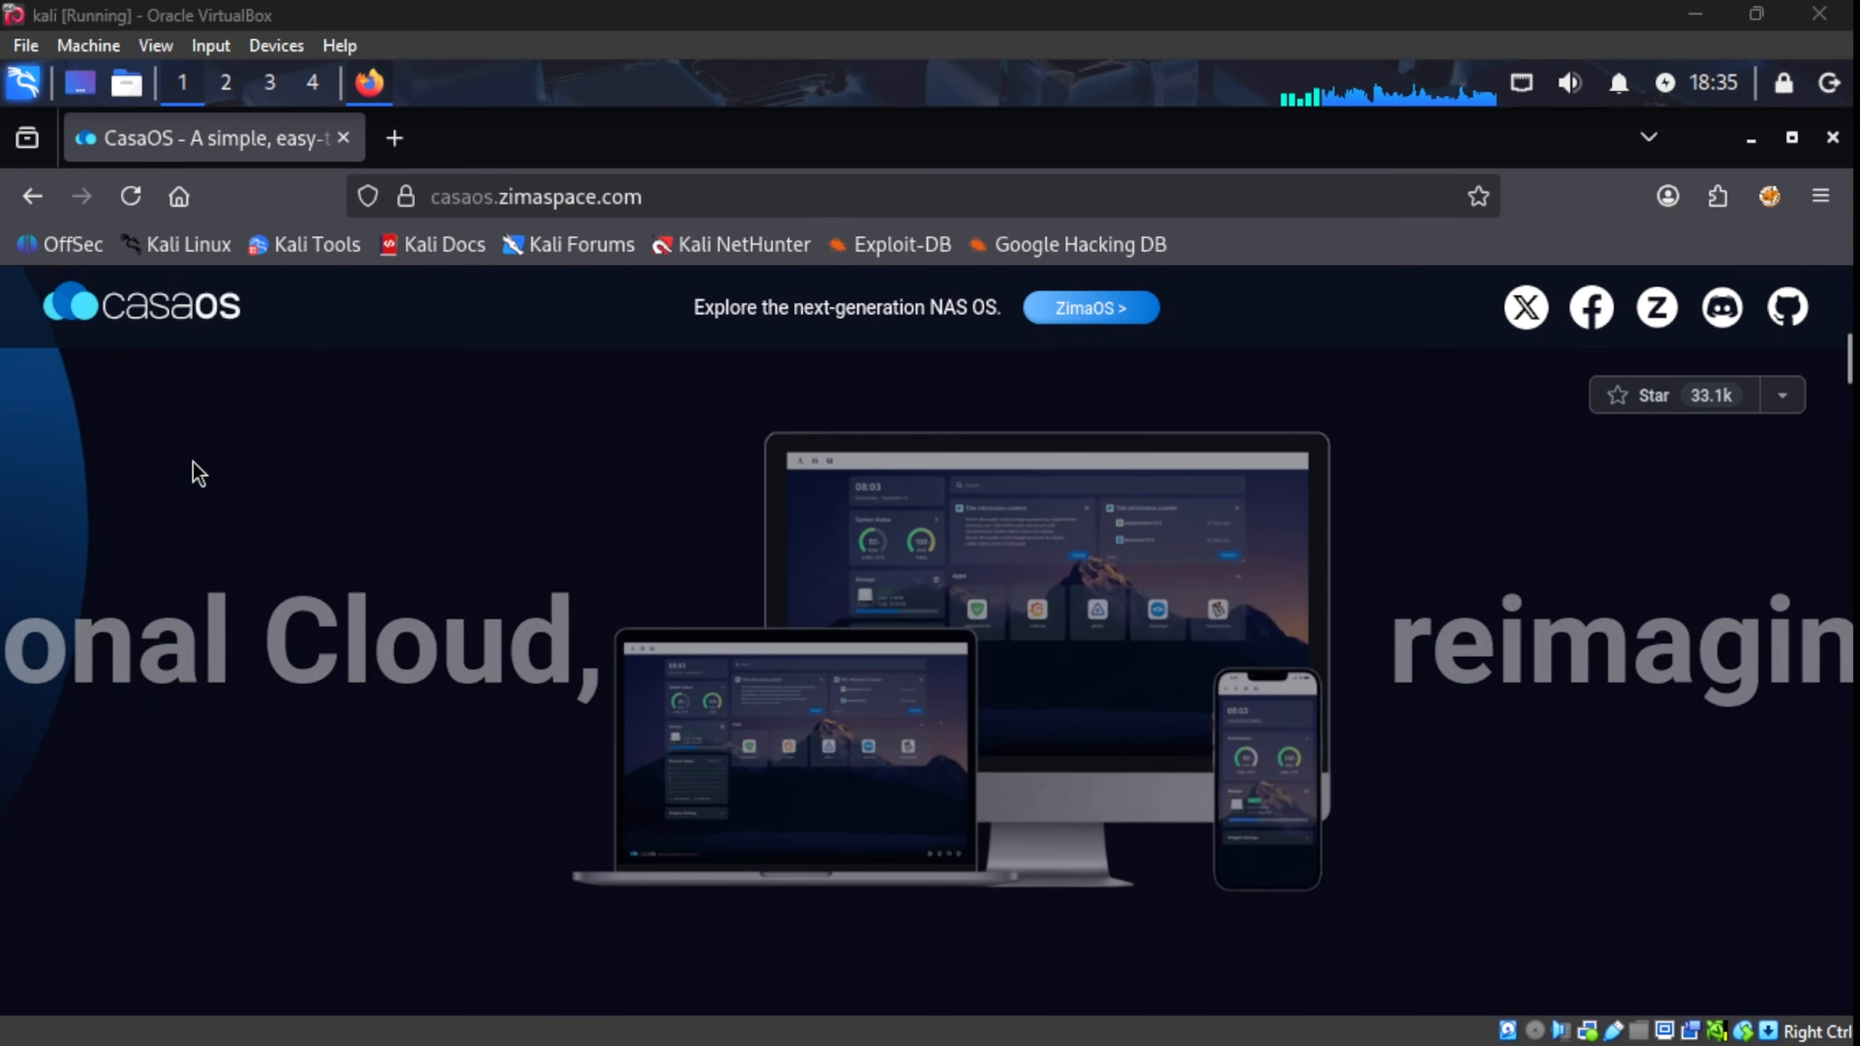
pyautogui.scroll(-5, 194, 462)
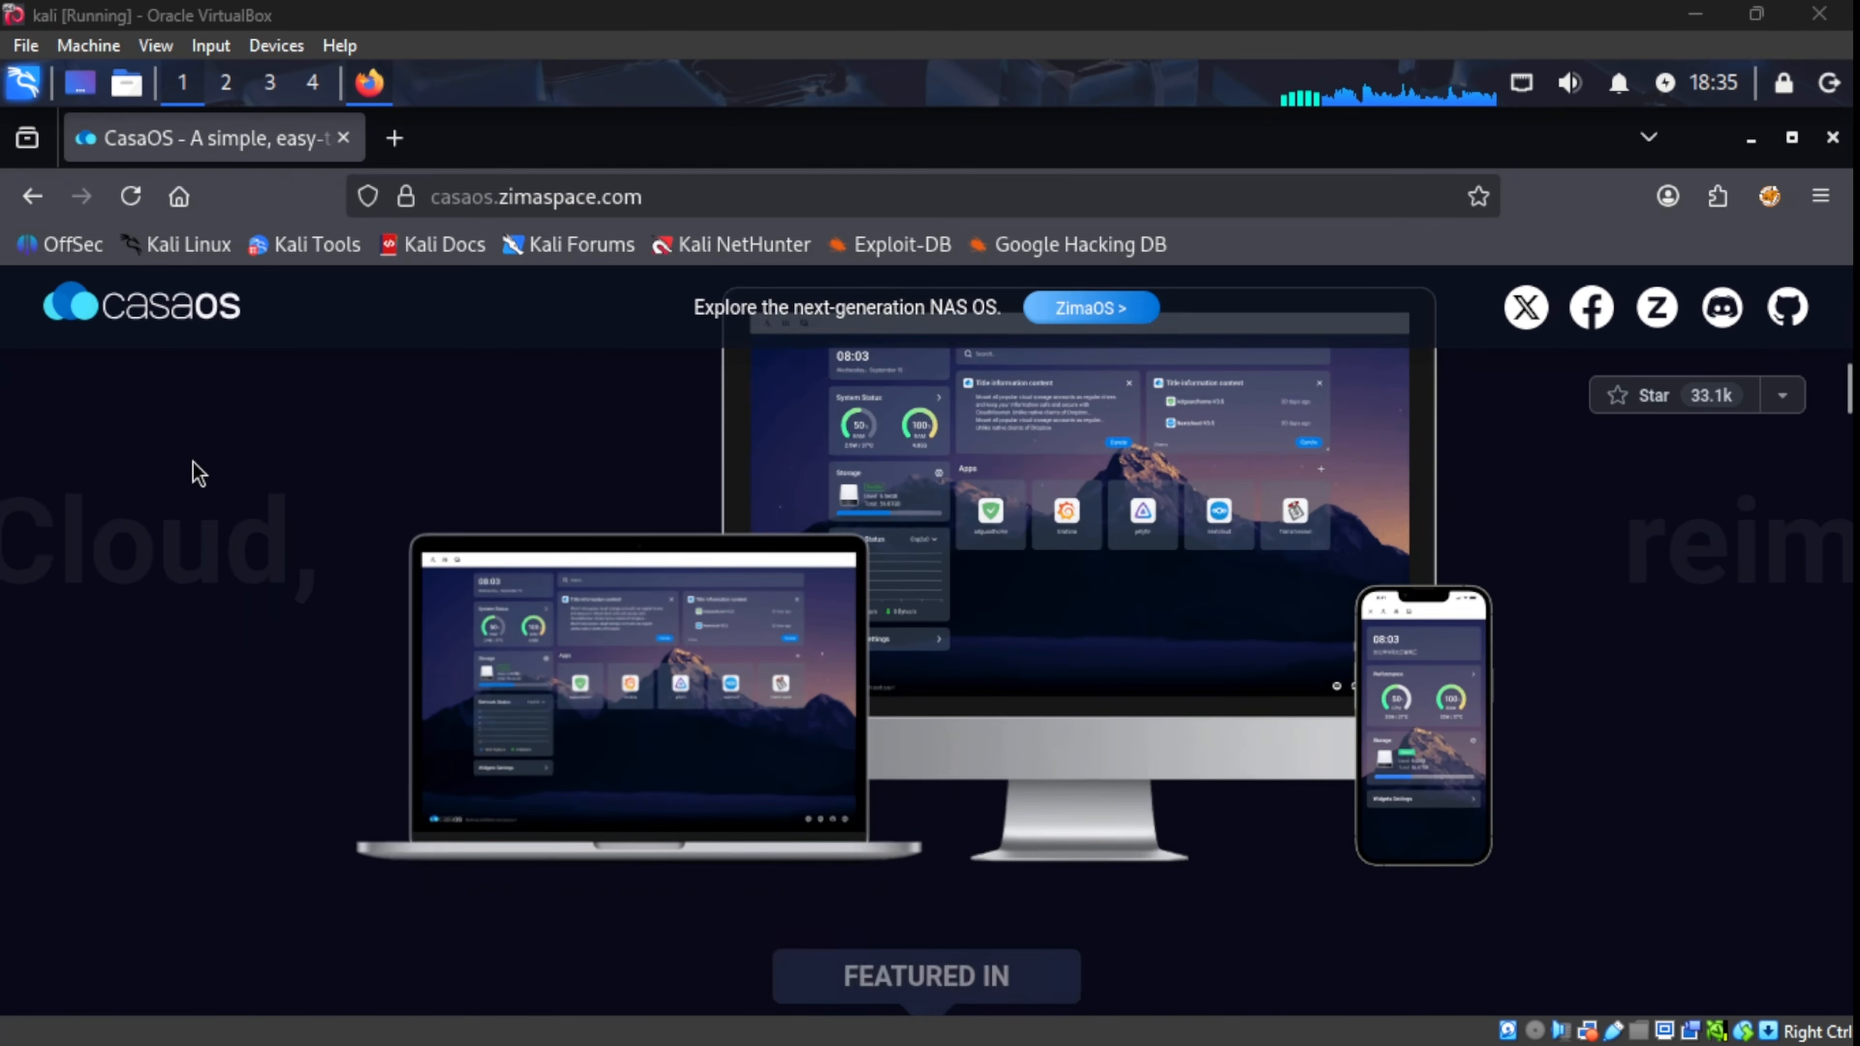
pyautogui.scroll(-5, 193, 462)
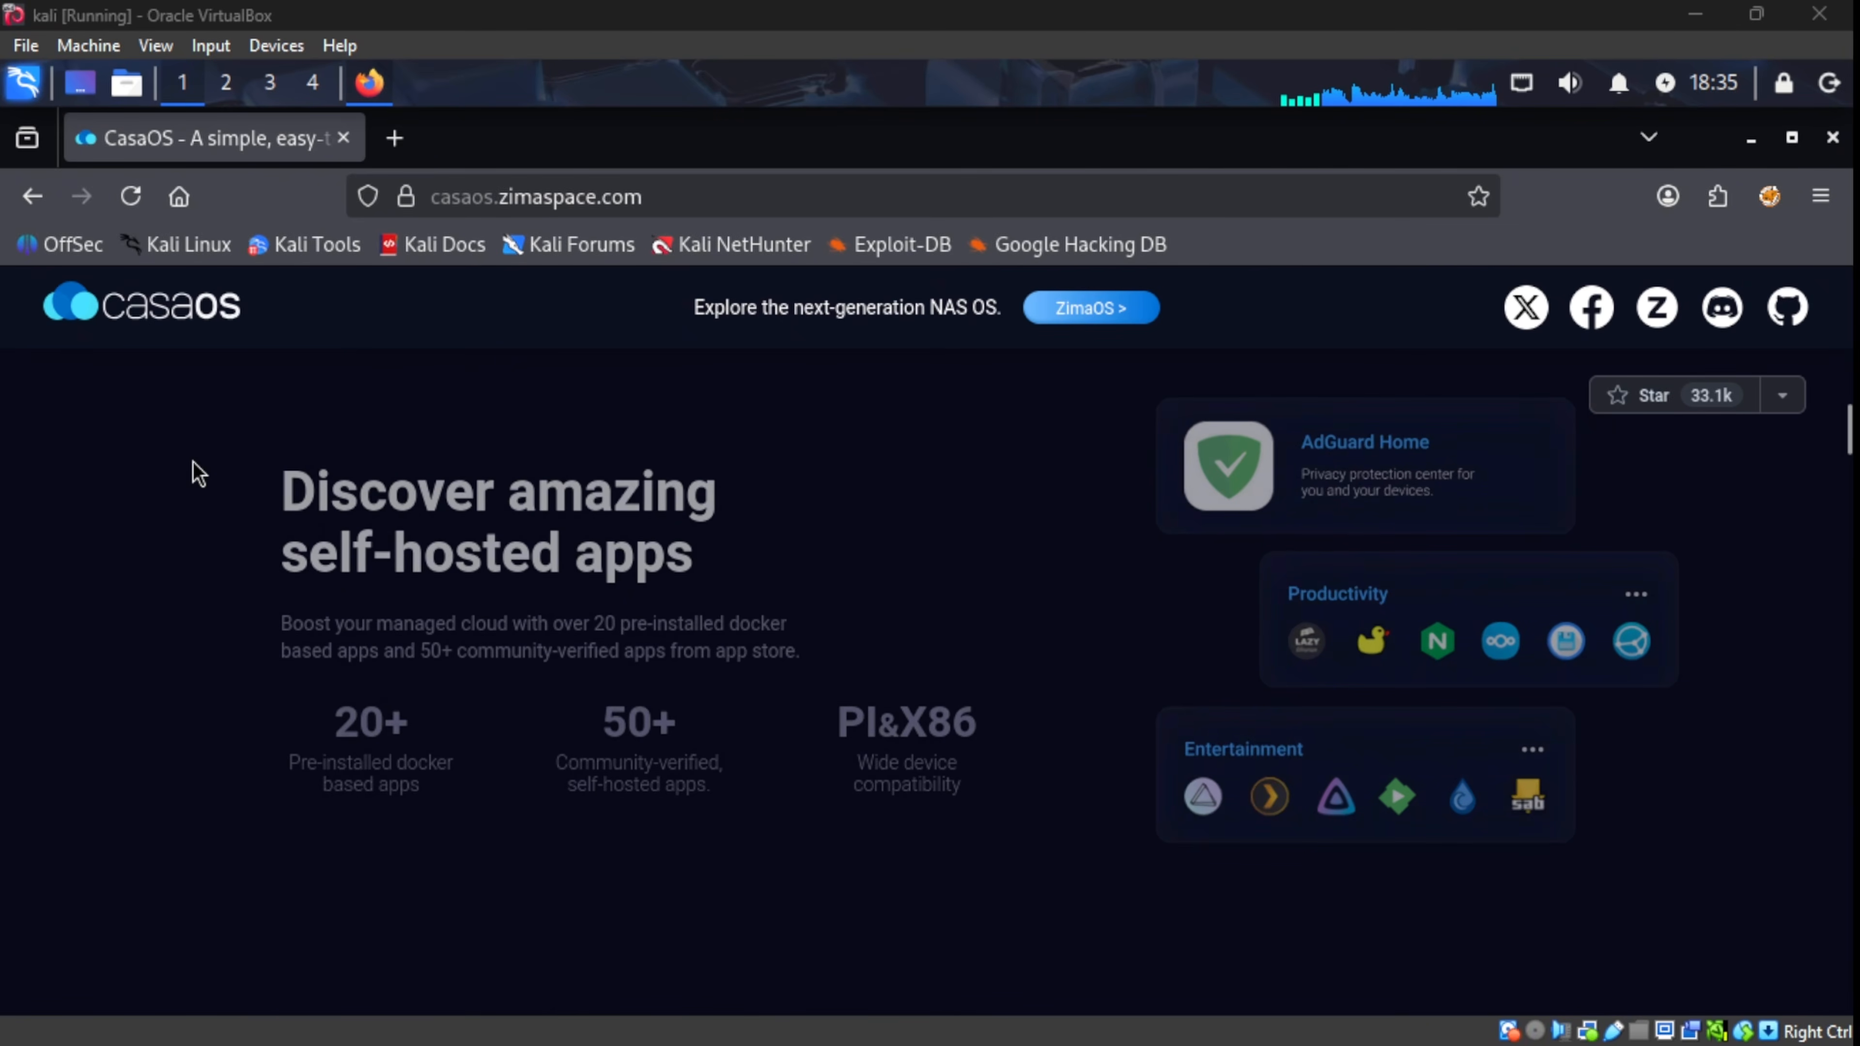
pyautogui.scroll(-5, 194, 462)
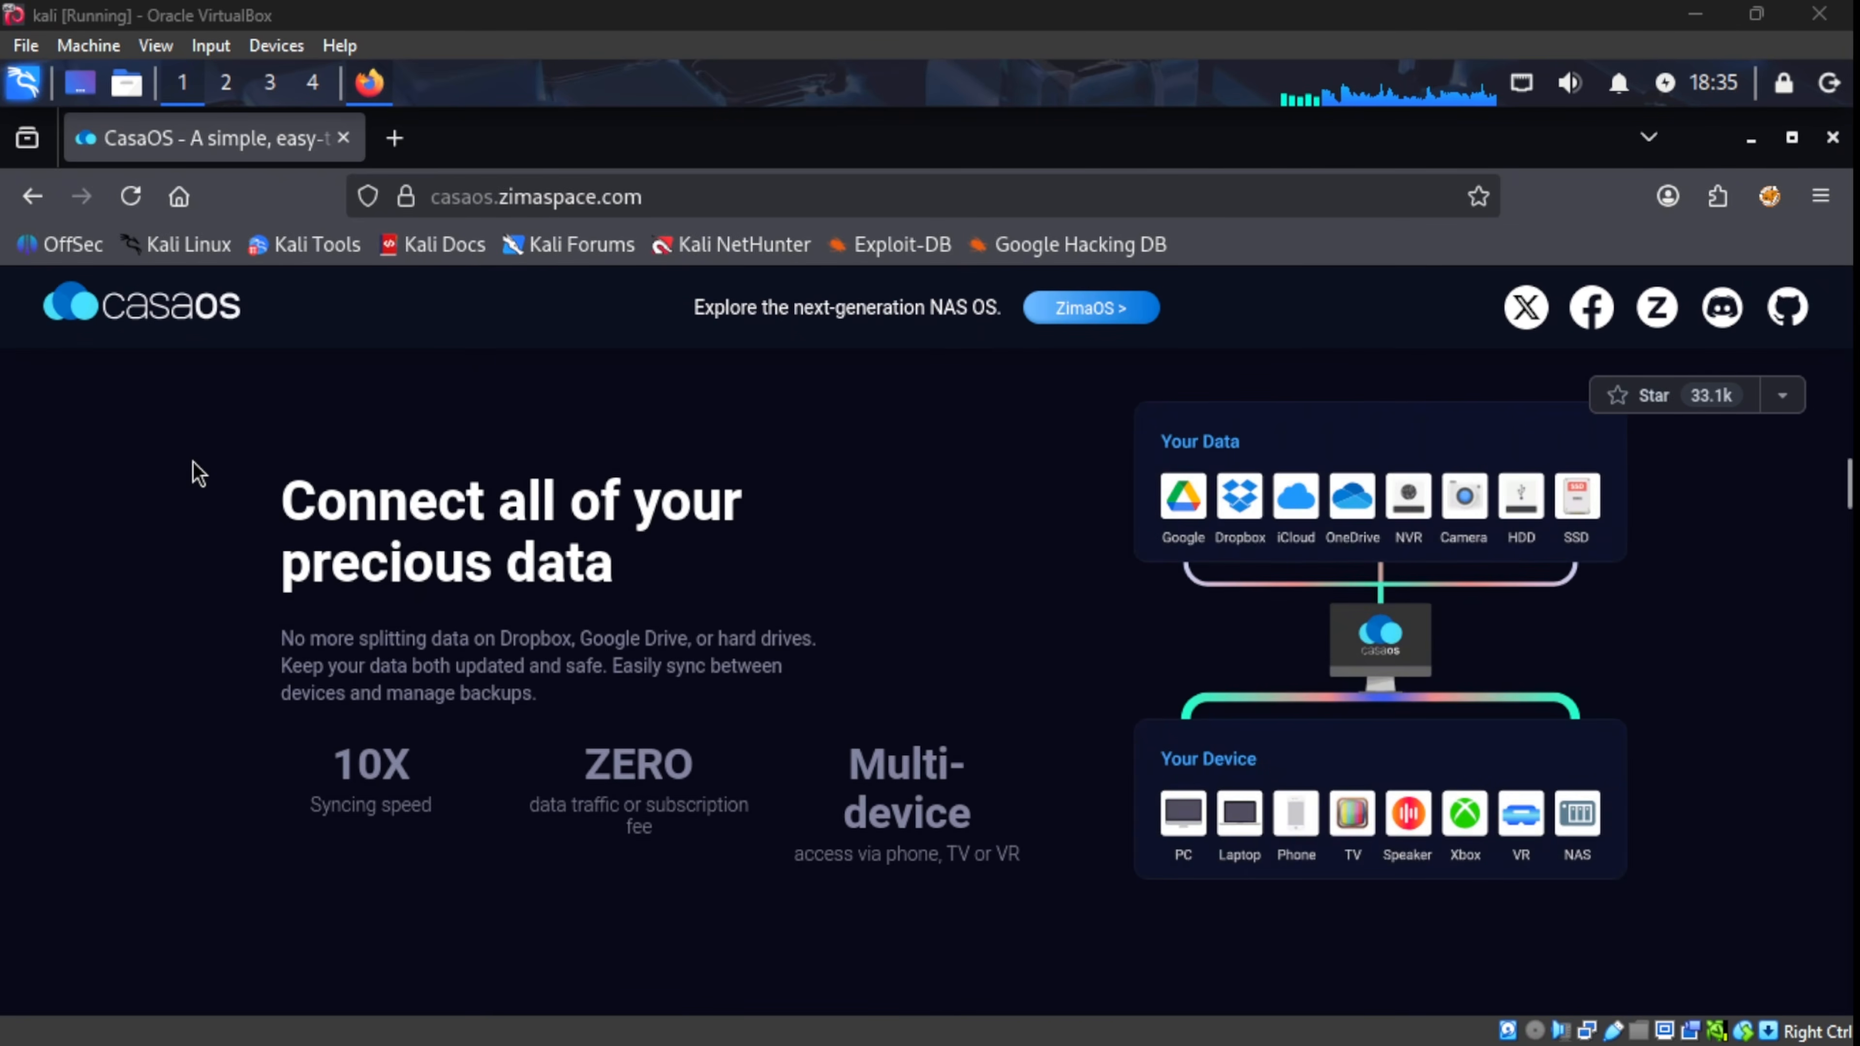
pyautogui.scroll(-5, 193, 462)
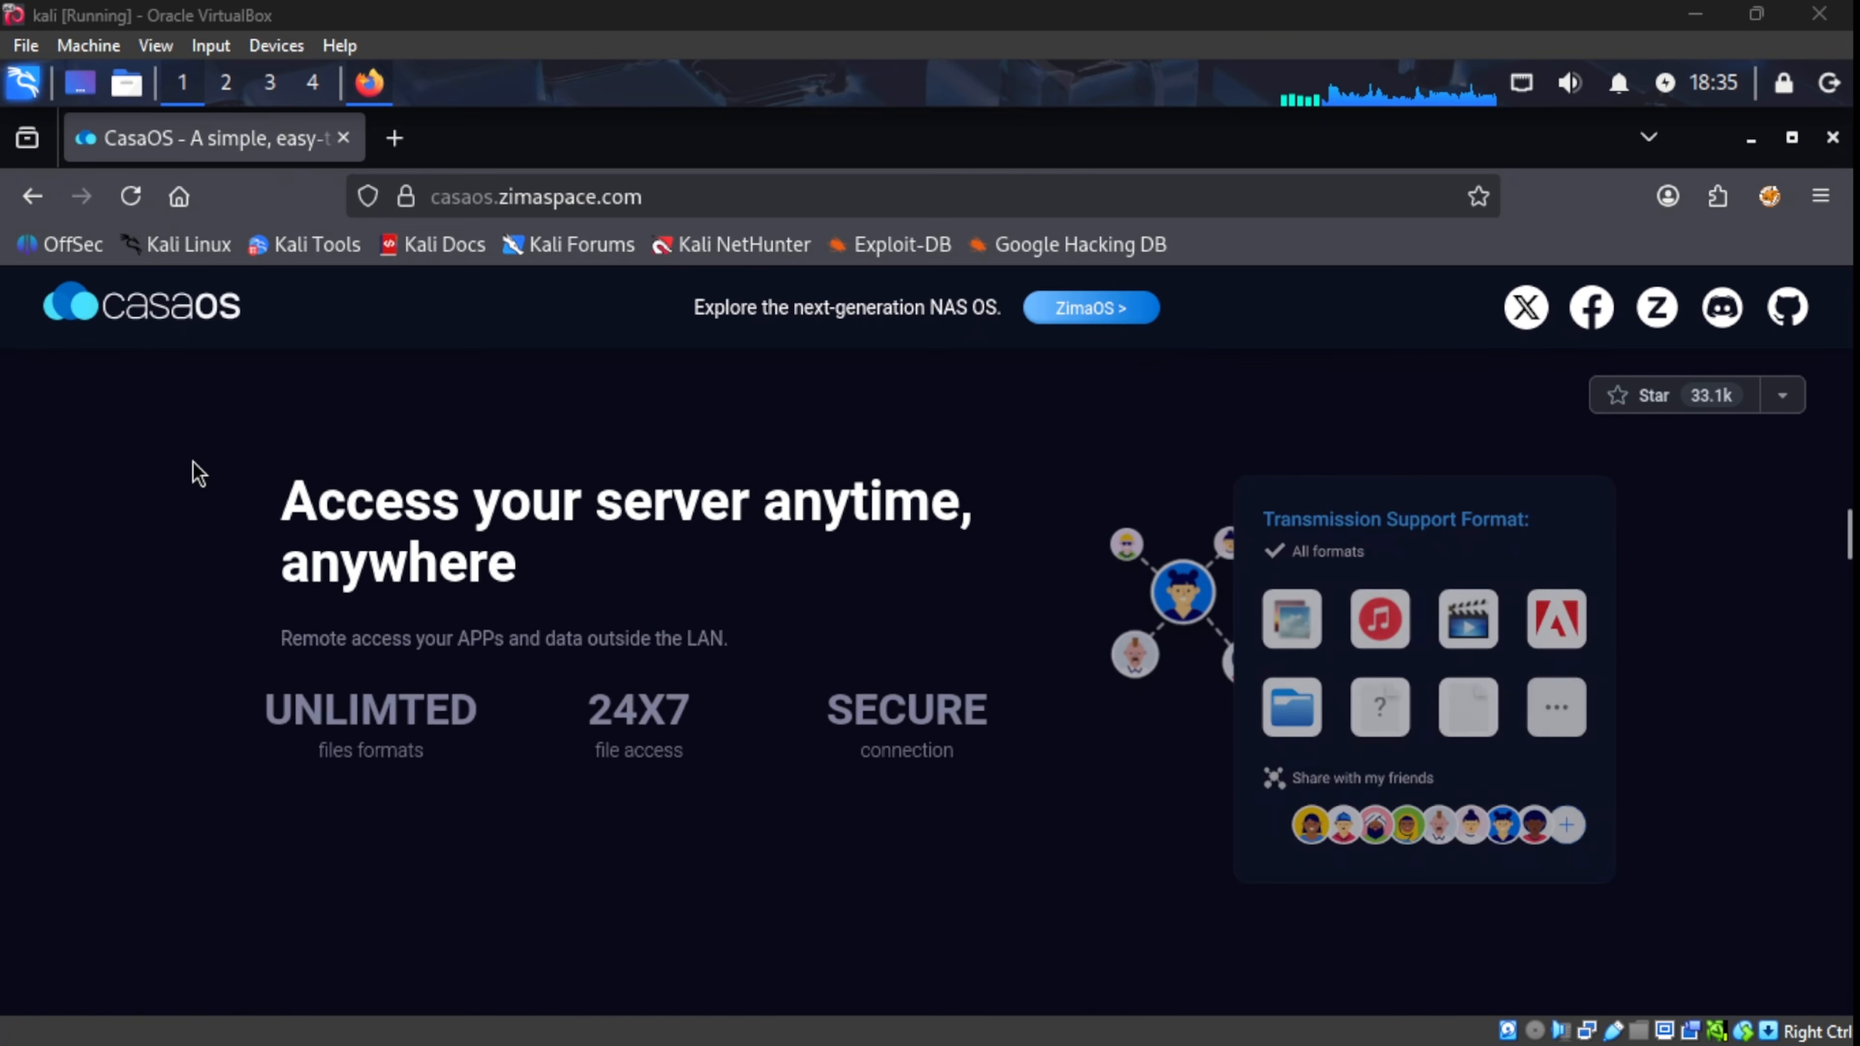